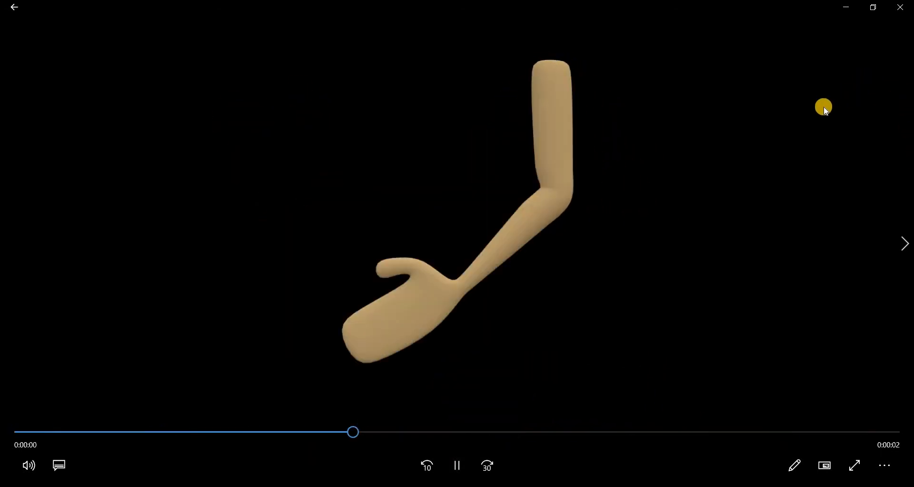
Pause and minimize the reference video, switch to Maya, and play the arm animation from frame 1
left_click(457, 467)
left_click(847, 7)
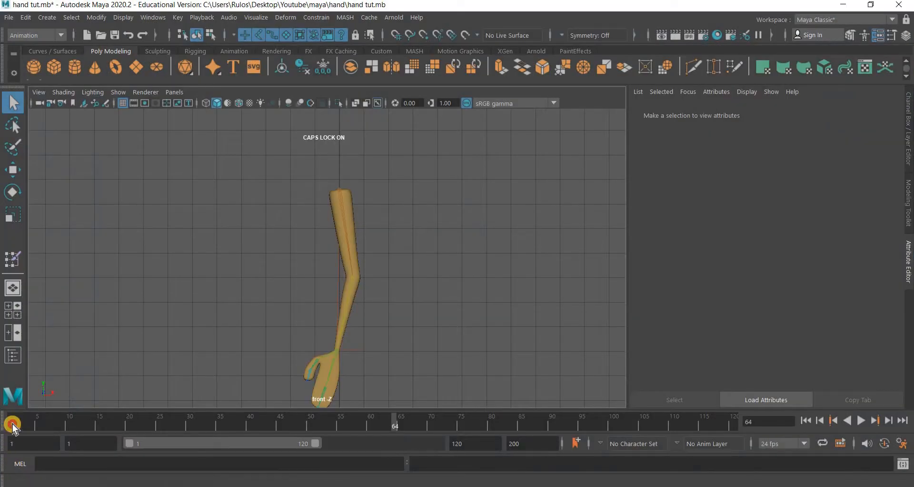
double_click(10, 424)
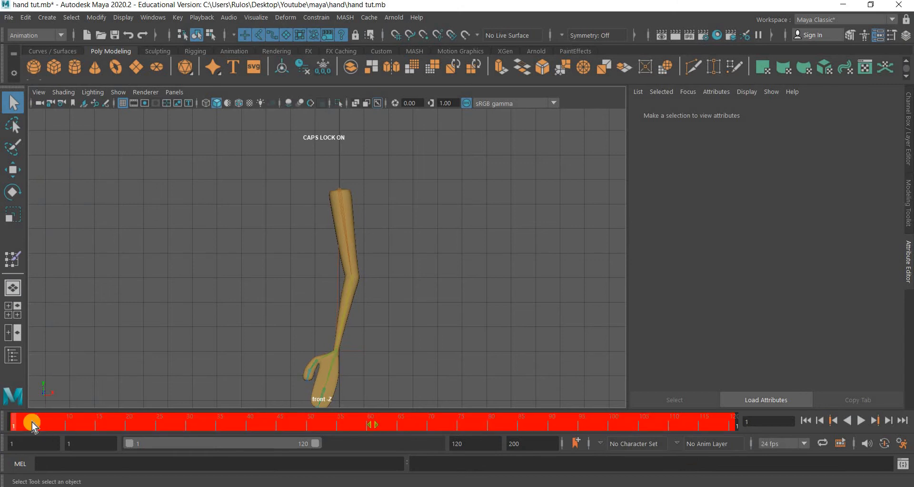
left_click(14, 422)
left_click(859, 419)
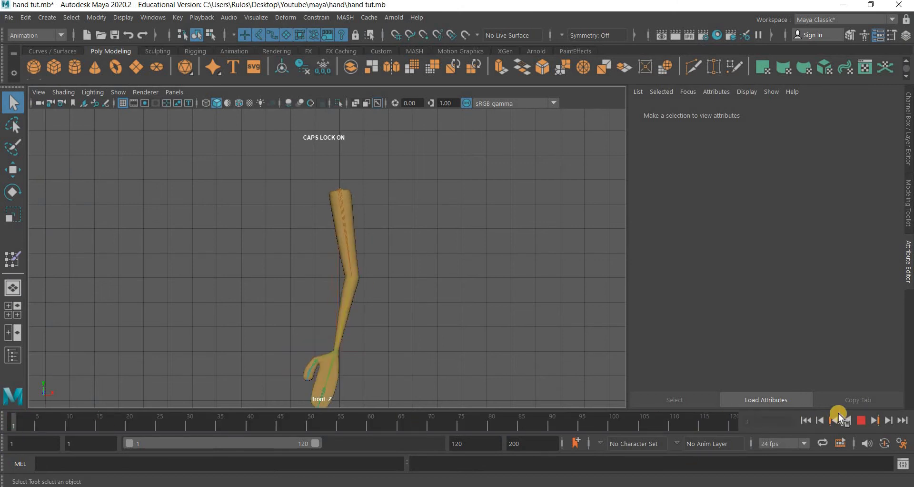
left_click(855, 418)
left_click(856, 419)
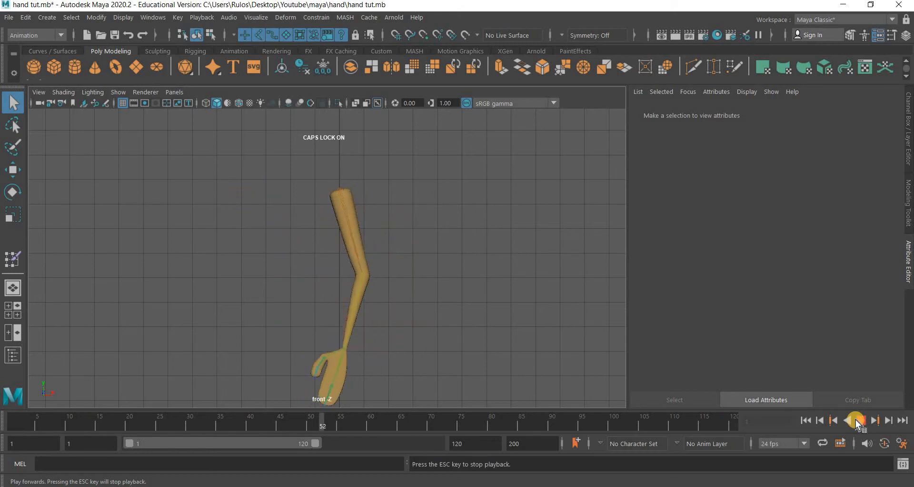
left_click(856, 419)
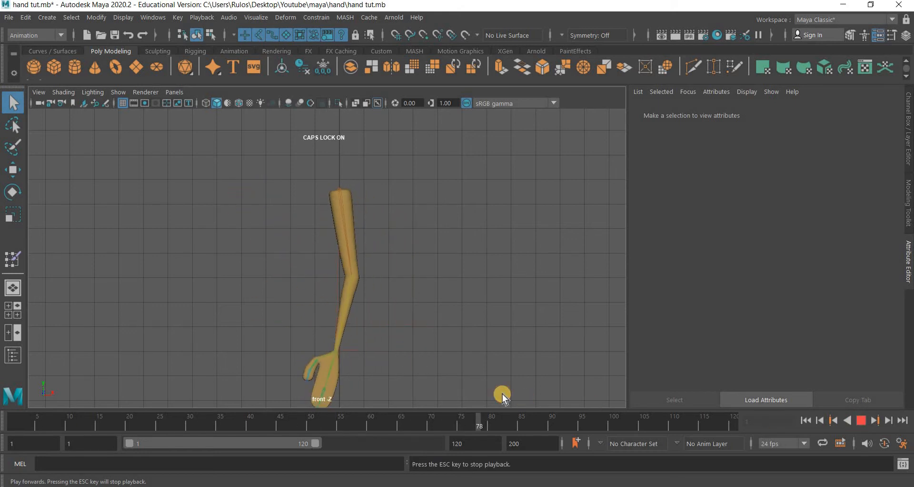
Select the wrist's IK handle, return to frame 1, and create a motion trail for it covering frames 1 to 70
left_click(359, 350)
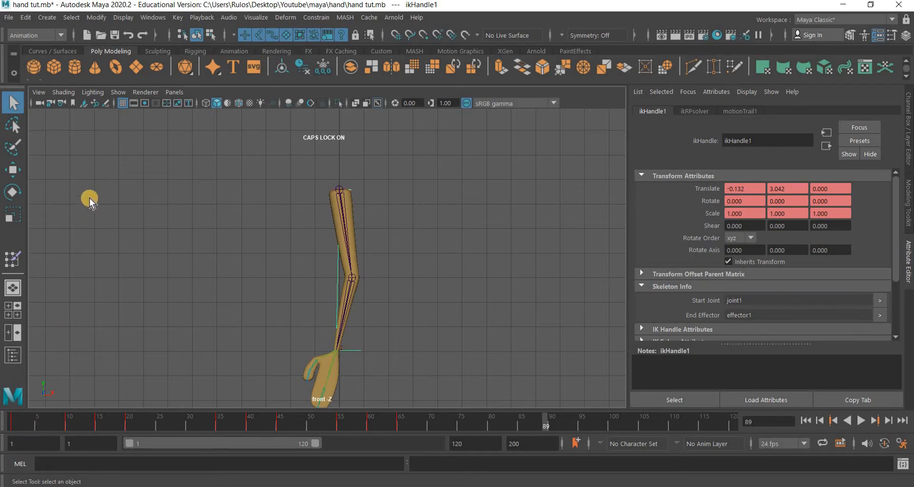
mouse_move(33, 419)
left_mouse_down()
mouse_move(54, 419)
mouse_move(12, 421)
mouse_move(231, 431)
mouse_move(2, 434)
left_mouse_up()
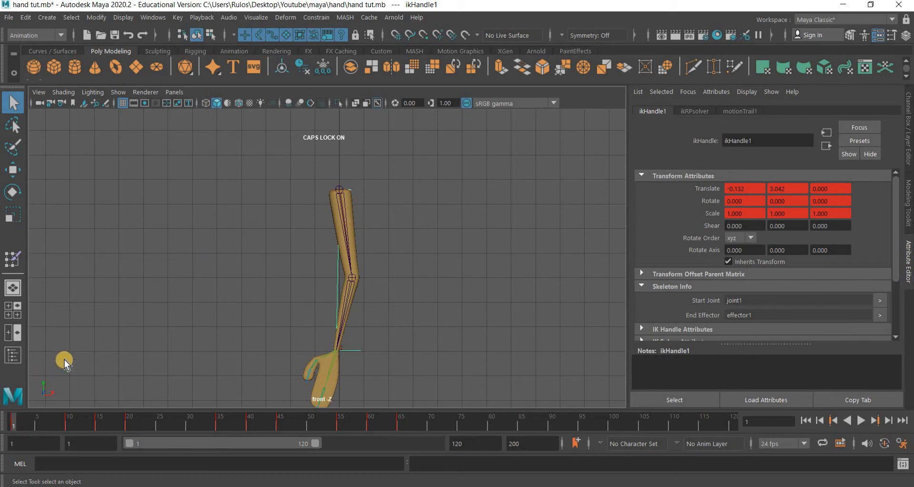
left_click(254, 21)
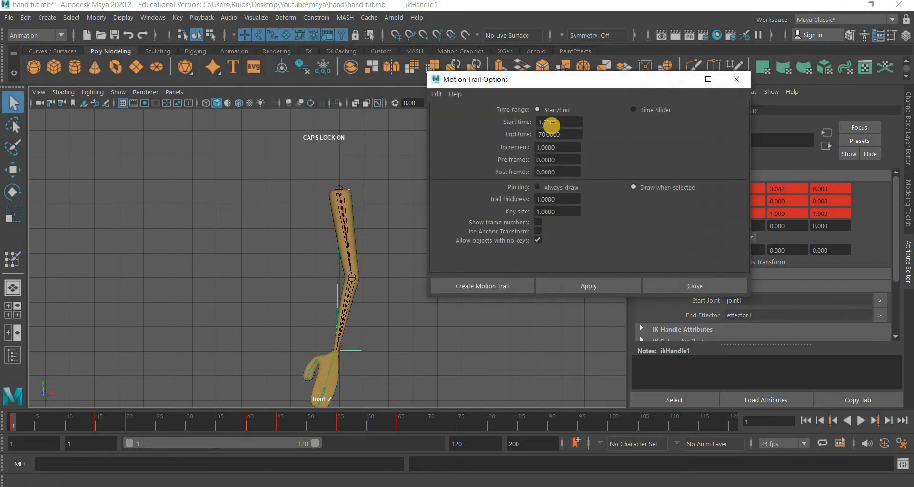
left_click(589, 287)
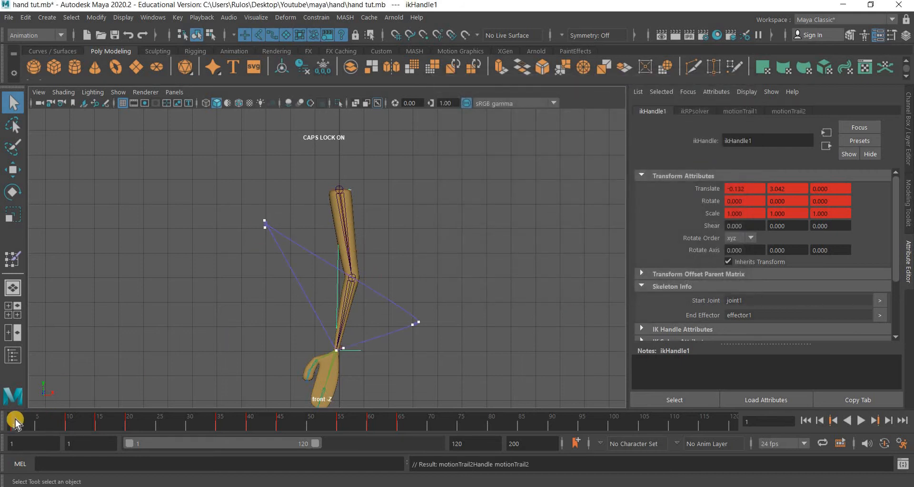
At frame 5, move the wrist IK handle outward to about X -3.101, Y 4.648 and key it
key("alt+v")
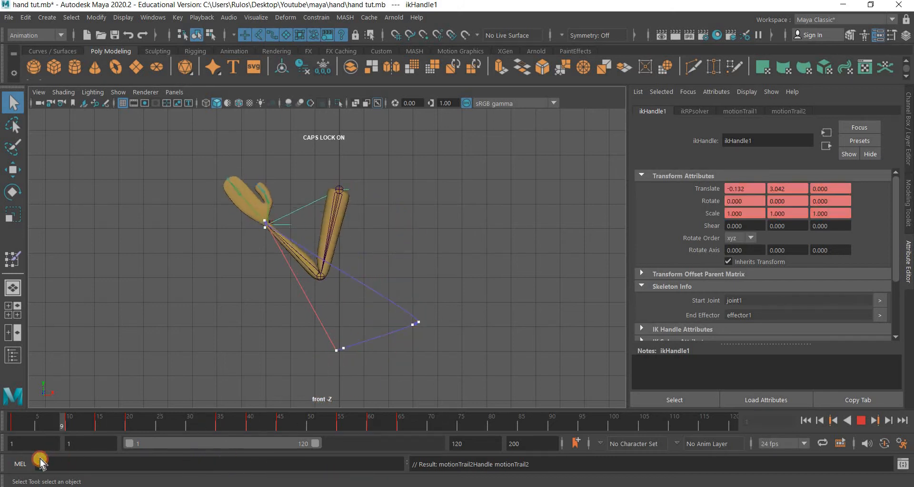
key("alt+v")
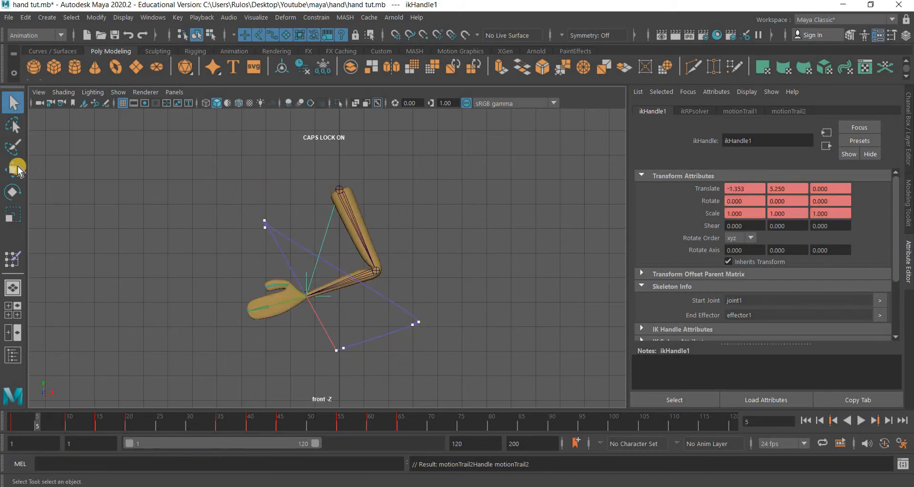
key("w")
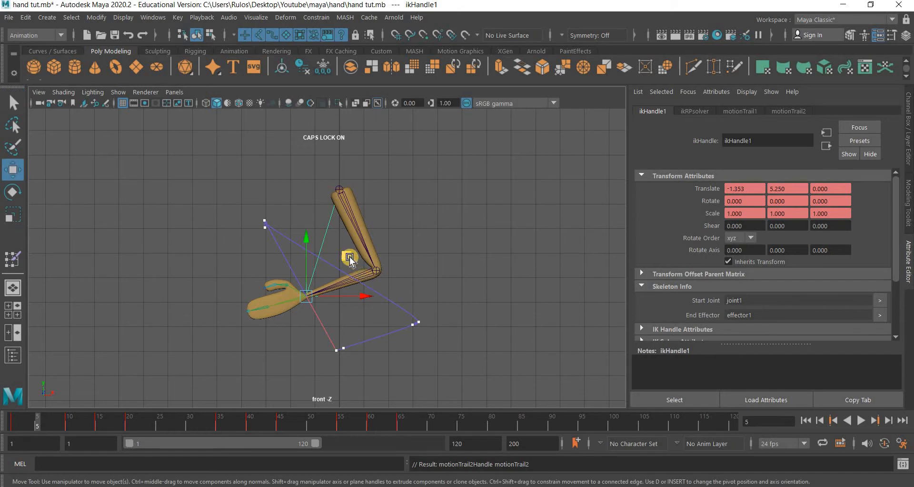
left_click_drag(341, 269, 305, 271)
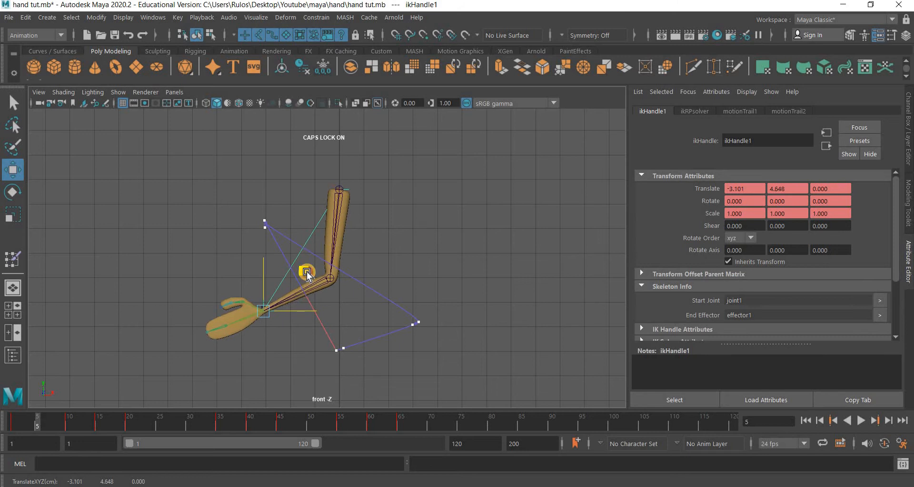
key("s")
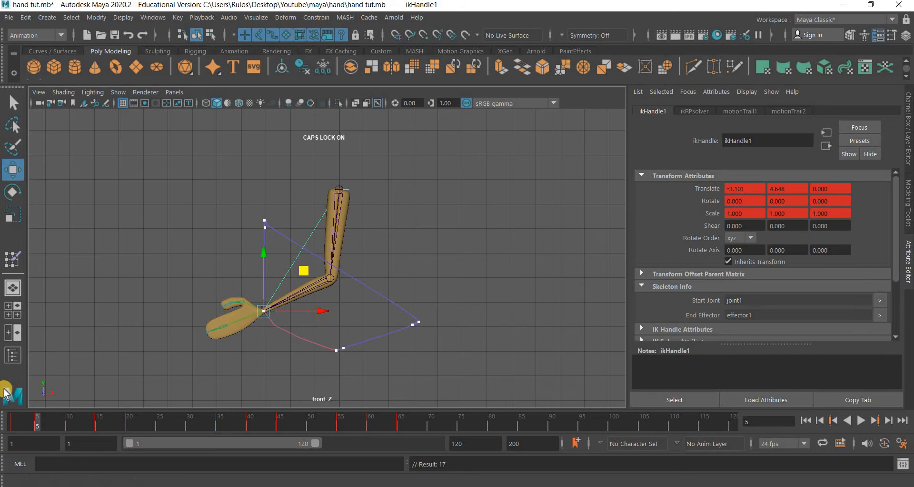
Check the arc between frames 1 and 10, and key the IK handle at about X -3.497, Y 6.370 on frame 7
left_click(15, 420)
mouse_move(31, 424)
left_mouse_down()
mouse_move(57, 423)
mouse_move(38, 425)
left_mouse_up()
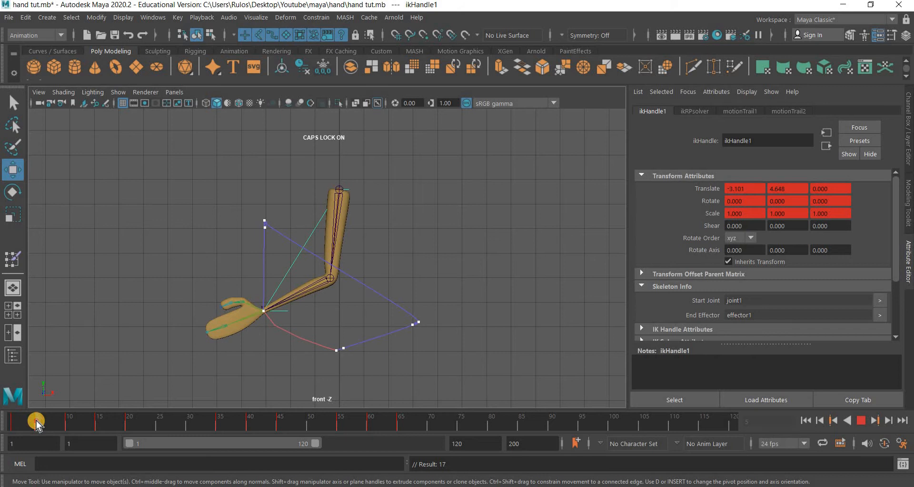
left_click_drag(10, 424, 70, 428)
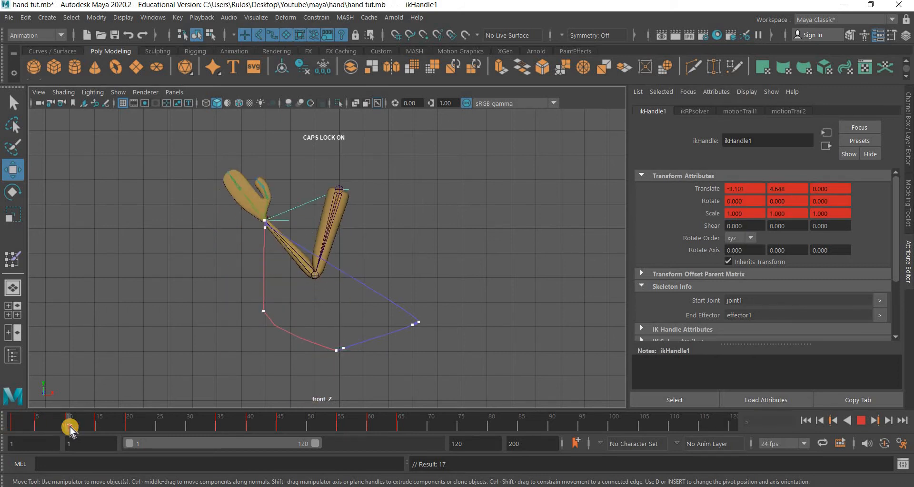
left_click(38, 426)
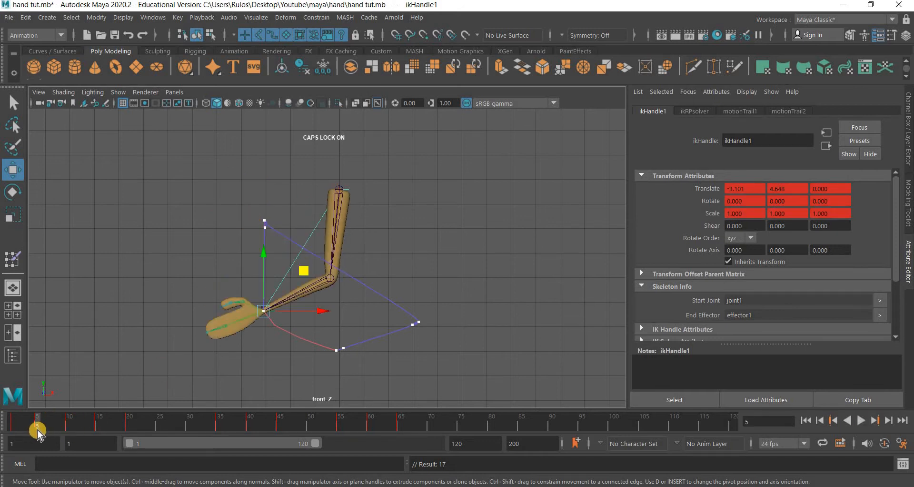
left_click(52, 428)
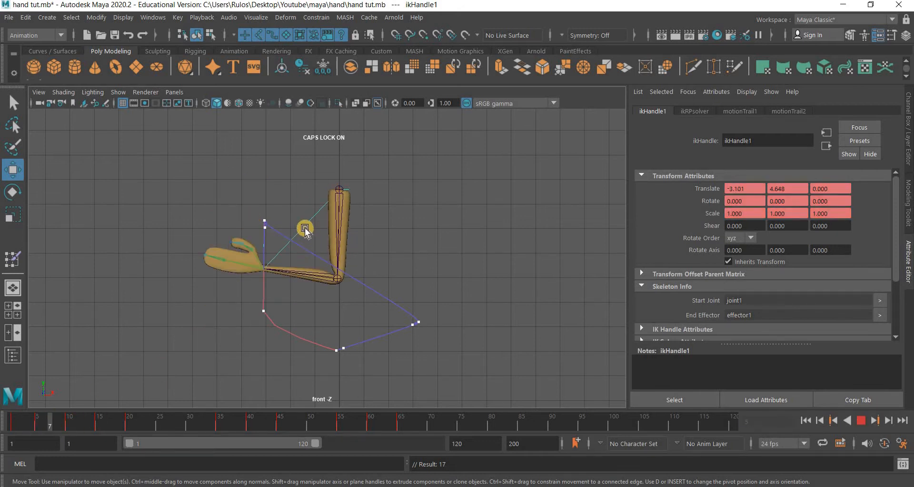
left_click_drag(299, 228, 290, 229)
key("s")
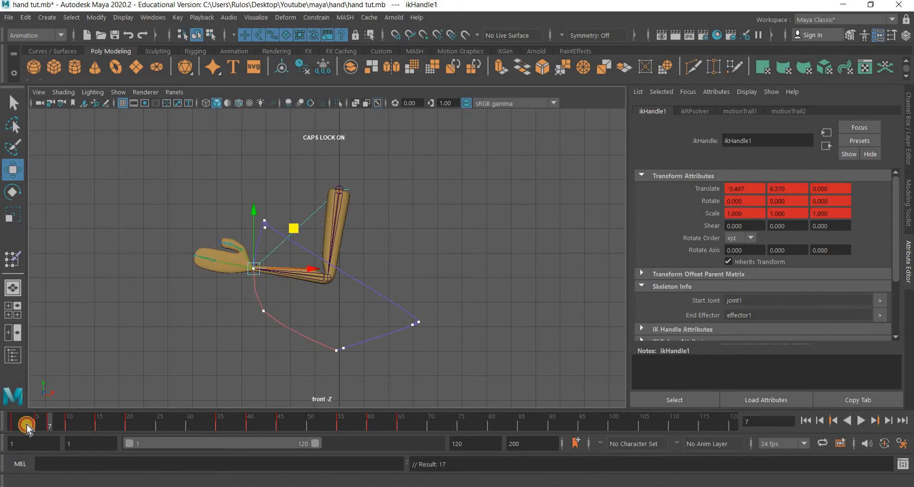
At frame 25, move the IK handle onto the outer arc at about X -3.455, Y 5.678 and key it
key("alt+v")
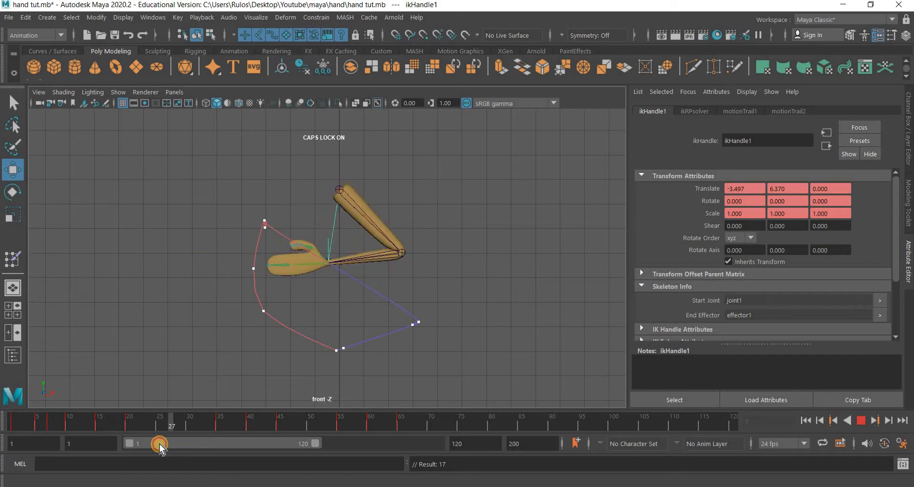
left_click_drag(160, 444, 160, 443)
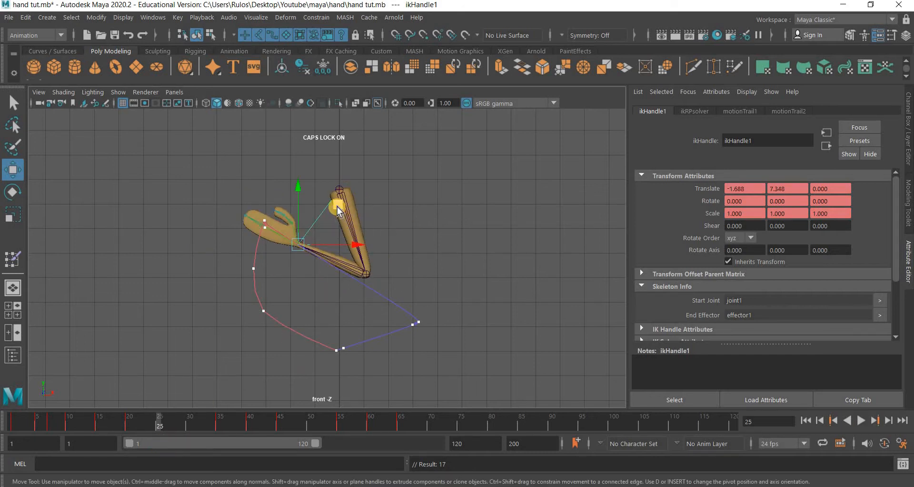
left_click_drag(307, 223, 295, 245)
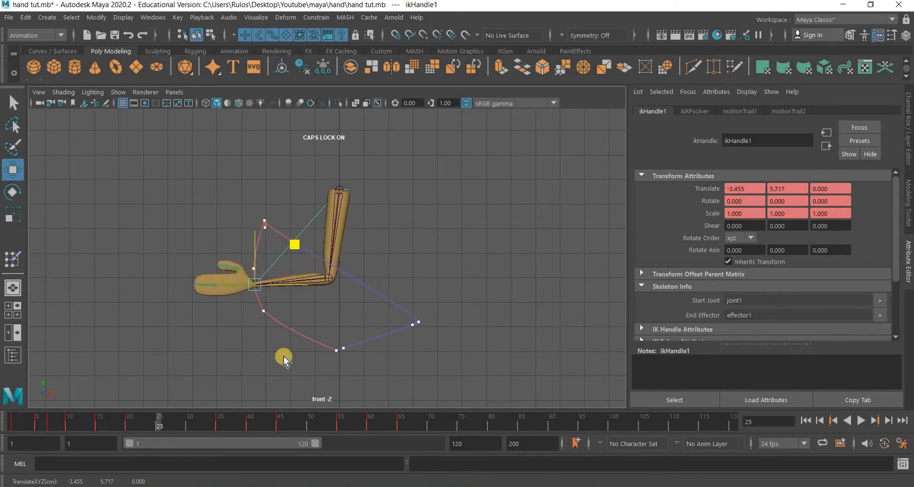
key("s")
At frame 30, lower the IK handle to about X -0.600, Y 3.253 and key it
left_click(187, 422)
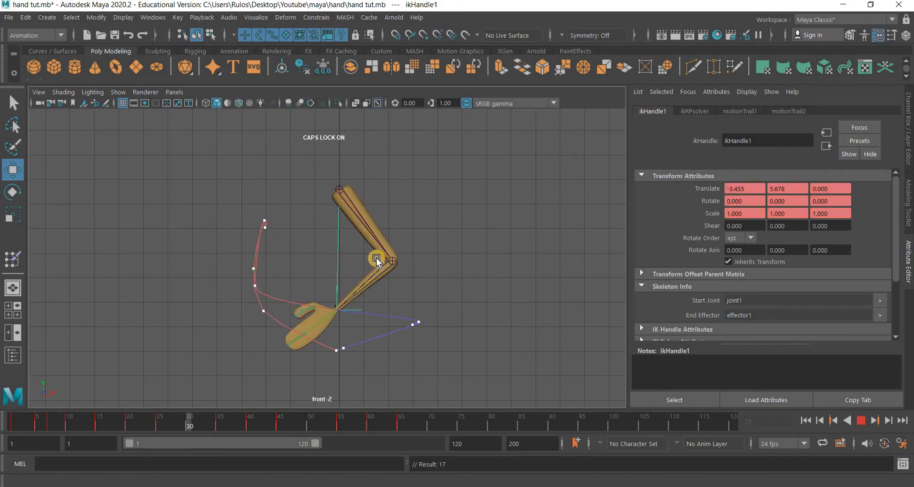
left_click_drag(371, 296, 368, 322)
key("s")
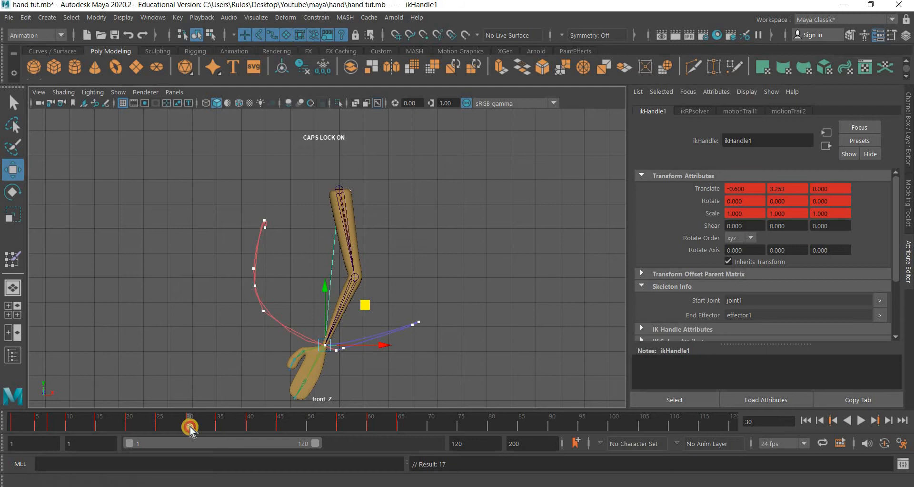
At frame 50, lower the IK handle slightly to about X 1.515, Y 3.350 and key it
left_click_drag(218, 428, 311, 429)
scroll(403, 258, "up", 5)
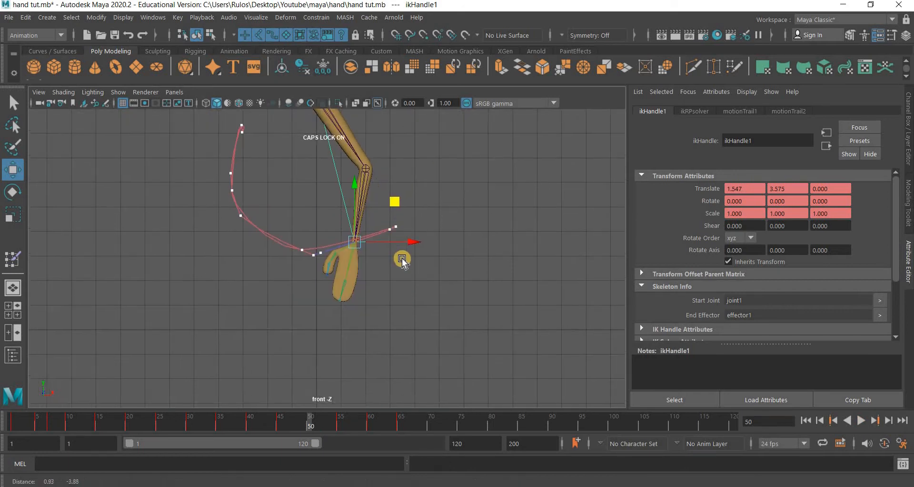
scroll(450, 172, "up", 3)
middle_click_drag(445, 184, 447, 188)
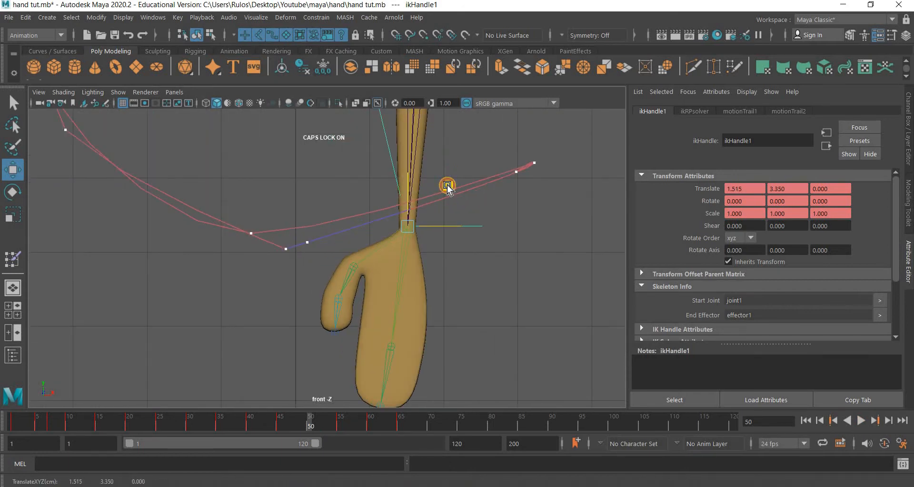
key("s")
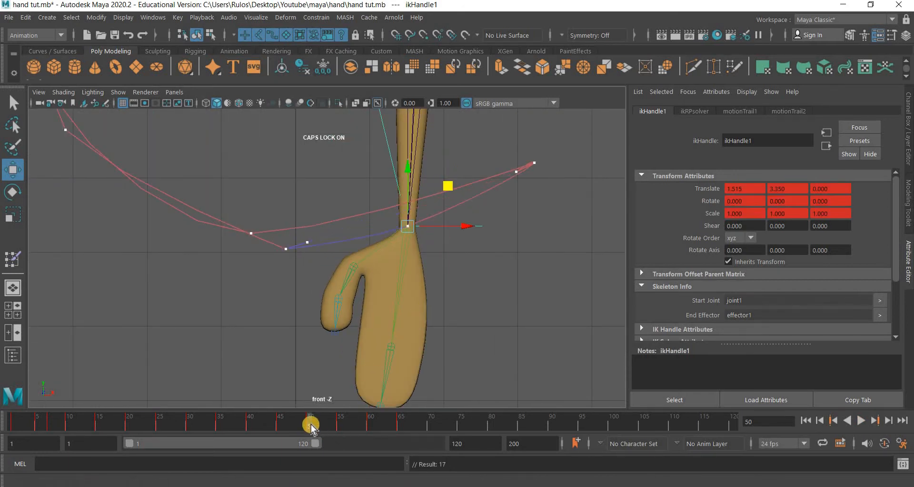
At frame 32, move the IK handle to about X 1.208, Y 3.402, key it, and return to frame 1
left_click_drag(312, 427, 202, 423)
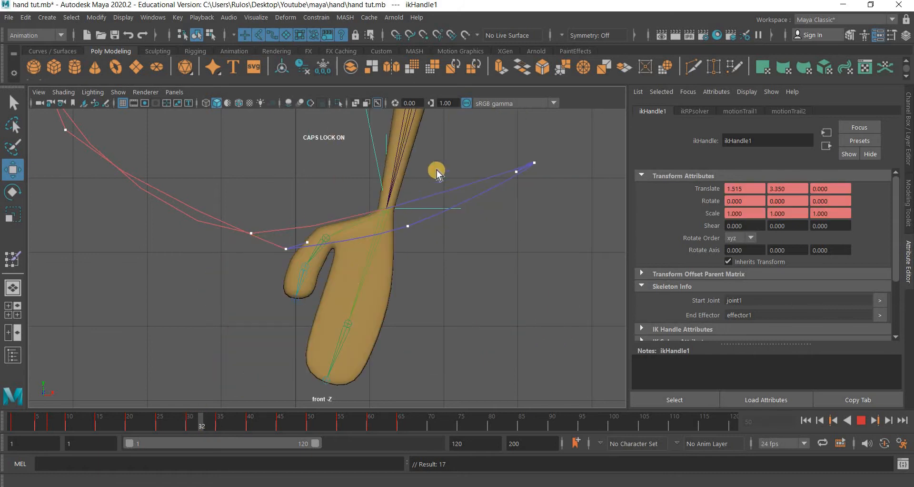
left_click_drag(422, 183, 423, 197)
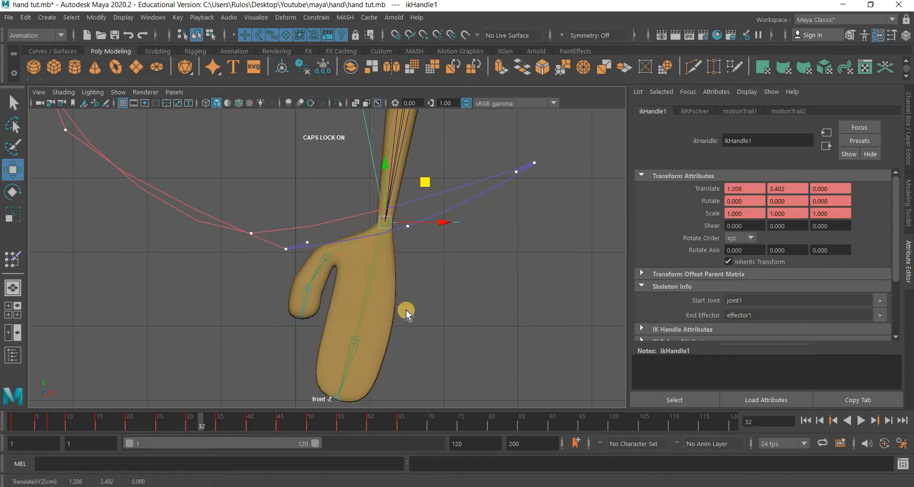
key("s")
left_click_drag(253, 423, 6, 423)
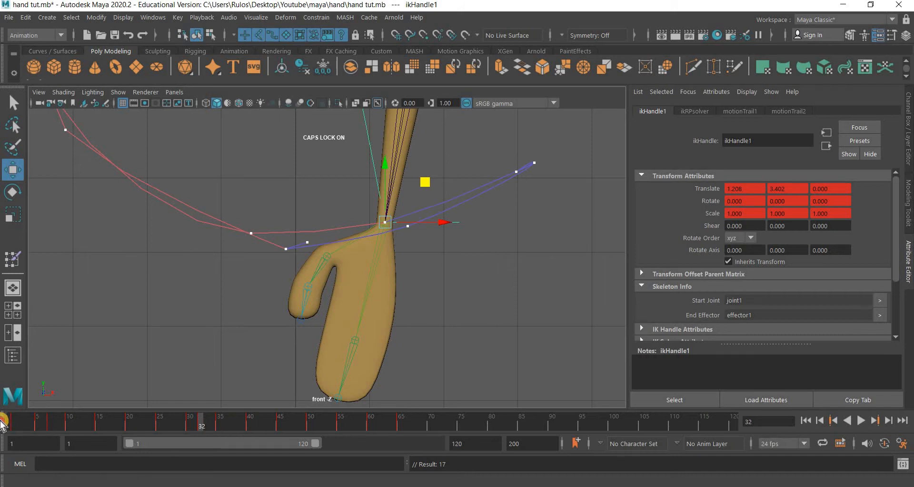
key("alt+v")
left_click(161, 276)
key("alt+v")
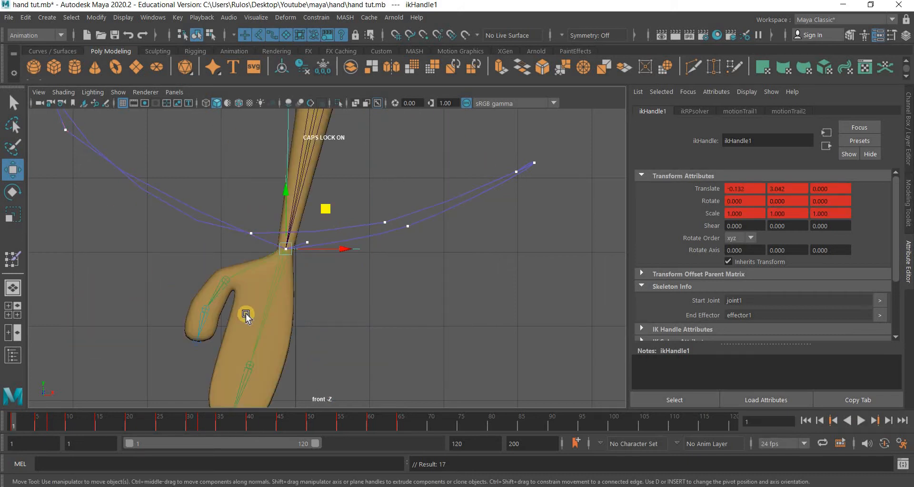
At frame 15, shift the IK handle near the arc's upper end to about X -3.159, Y 8.051 and key it
middle_click_drag(247, 316, 320, 426, "alt")
right_click_drag(240, 353, 137, 442, "alt")
left_click_drag(49, 428, 99, 416)
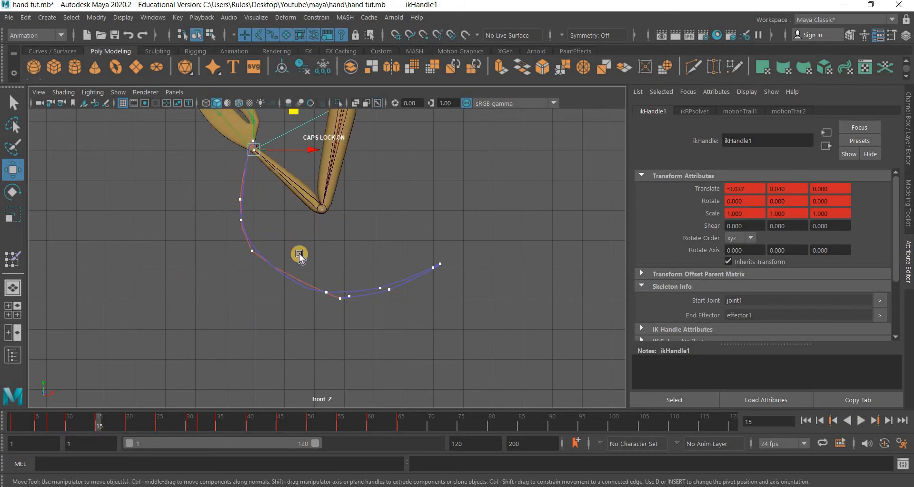
middle_click_drag(231, 153, 262, 239, "alt")
scroll(204, 226, "up", 5)
scroll(314, 299, "up", 5)
middle_click_drag(216, 190, 327, 263, "alt")
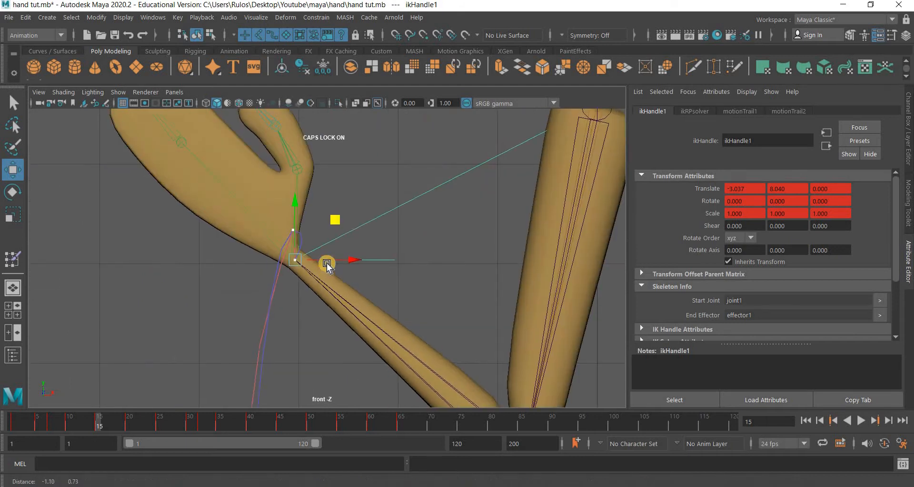
scroll(315, 229, "up", 4)
left_click_drag(297, 229, 278, 227)
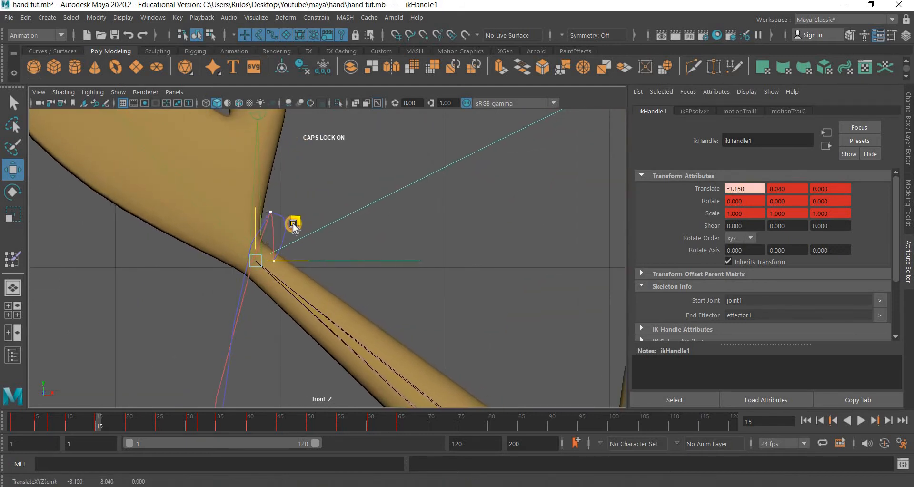
key("s")
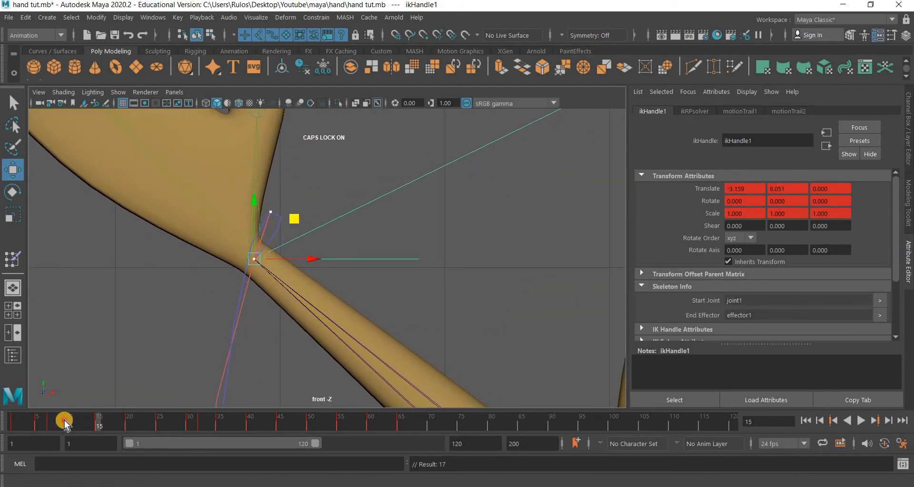
Scrub from frame 15 to frame 27 and play back the swing to examine the wrist's path along the lower trail
left_click_drag(65, 423, 166, 424)
key("alt+v")
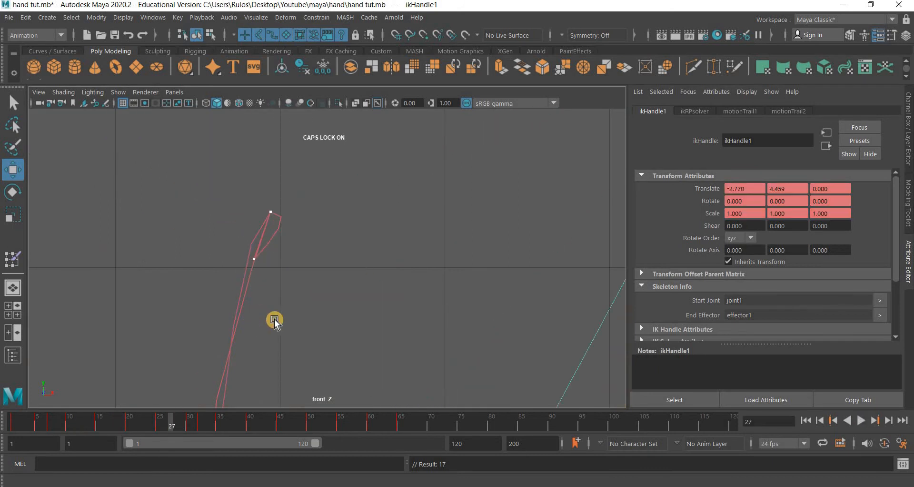
scroll(384, 352, "down", 10)
middle_click_drag(246, 357, 123, 245, "alt")
right_click_drag(139, 407, 168, 430, "alt")
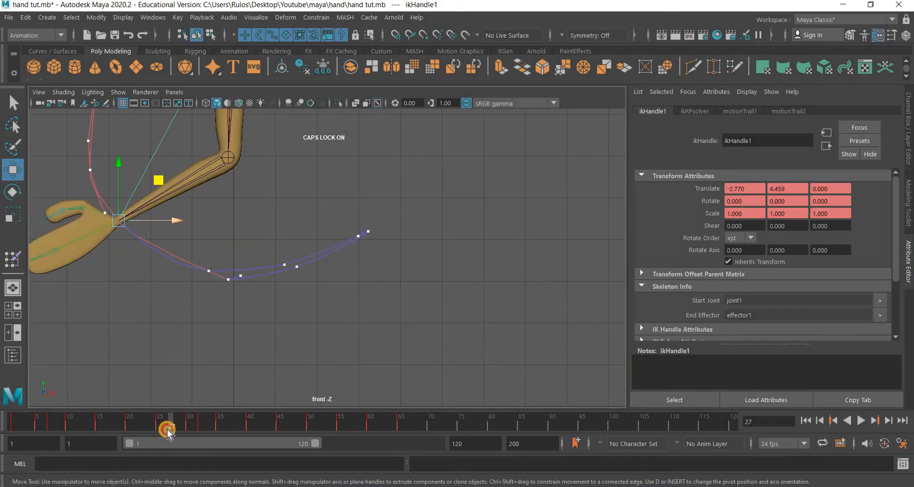
key("alt+v")
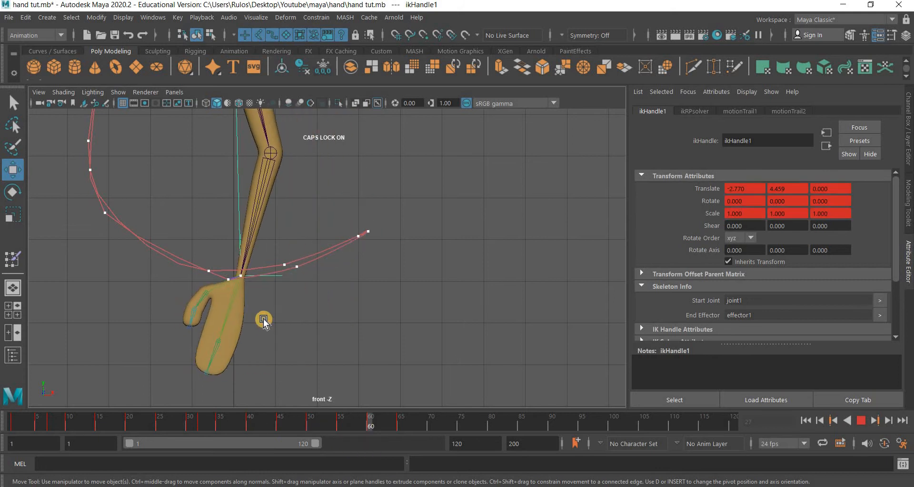
At frame 60, lower the IK handle slightly to about X 0.141, Y 3.073 and key it
key("alt+v")
scroll(376, 253, "up", 5)
middle_click_drag(380, 253, 595, 198, "alt")
scroll(409, 193, "up", 4)
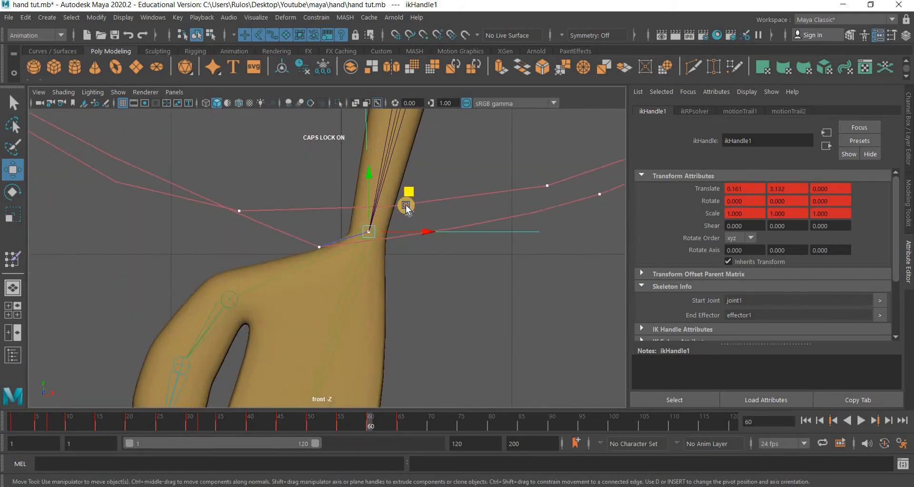
left_click_drag(406, 205, 406, 203)
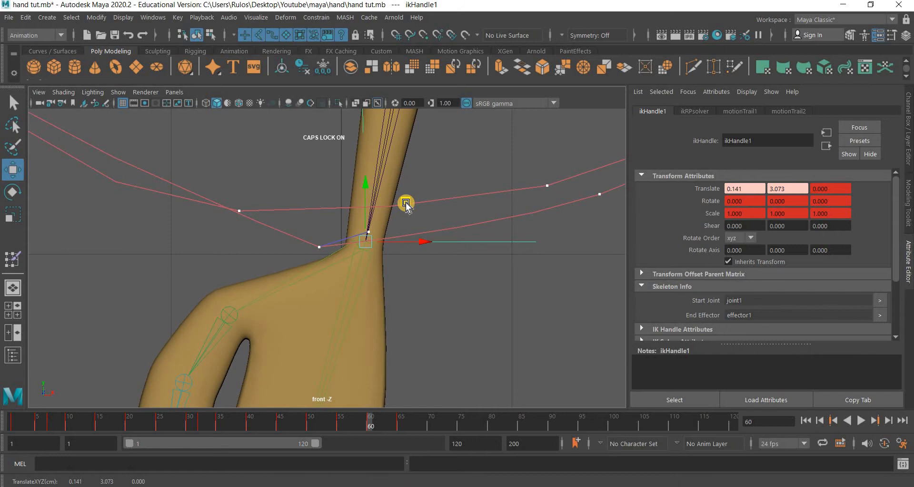
key("s")
Return to frame 1 and play the whole arm swing to review its arcs
right_click_drag(409, 335, 260, 399, "alt")
left_click(13, 423)
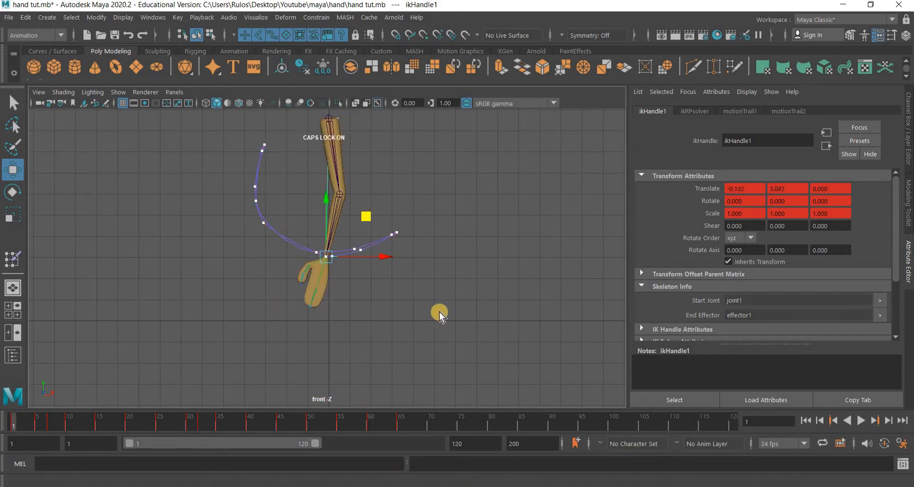
middle_click_drag(367, 289, 363, 342, "alt")
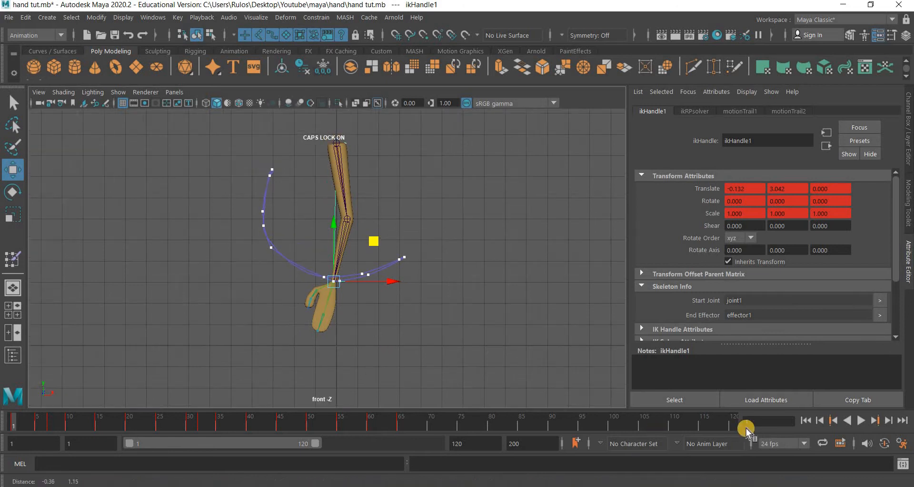
left_click(858, 420)
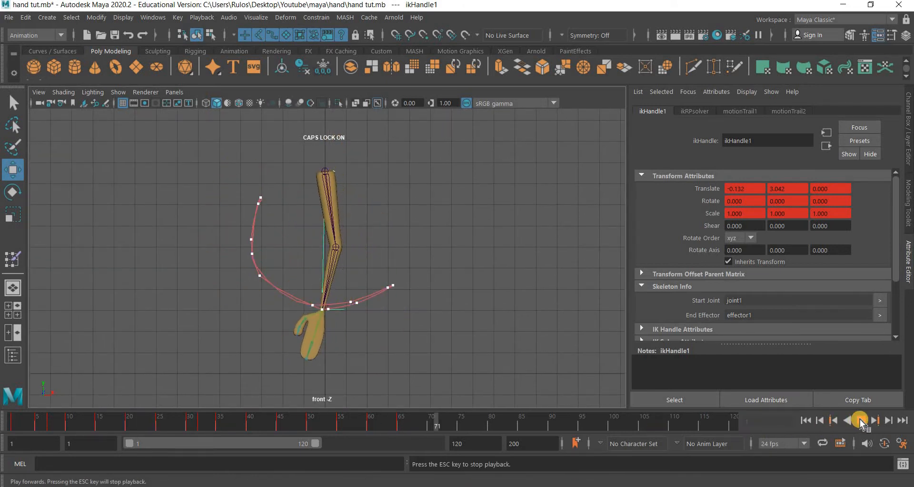
key("Escape")
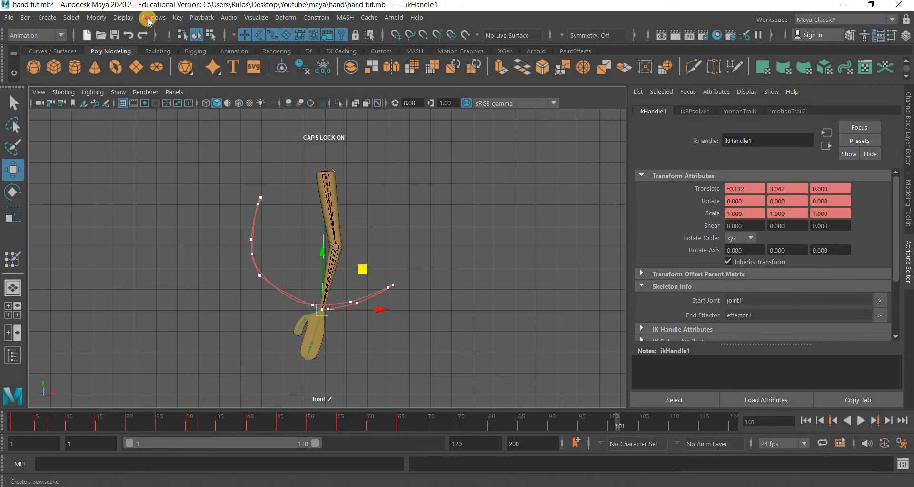
Hide motionTrail2Handle using the Outliner, and close the Outliner
left_click(148, 19)
left_click(191, 151)
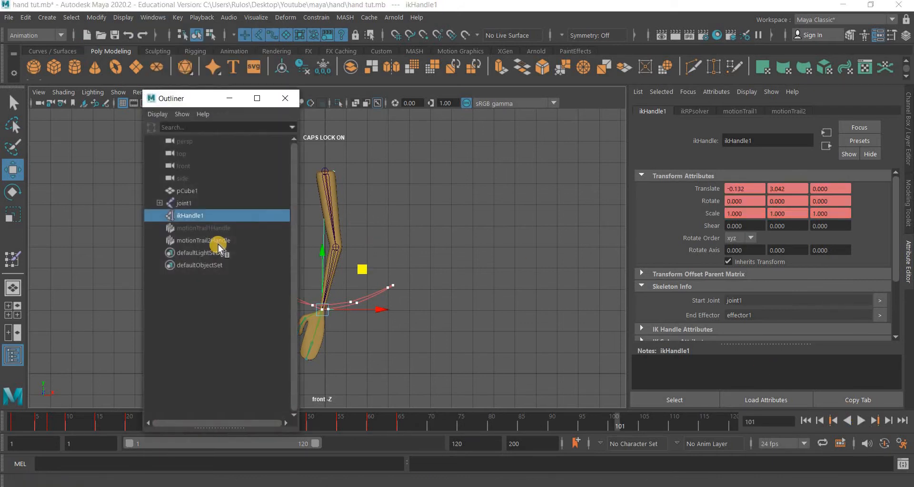
left_click(218, 241)
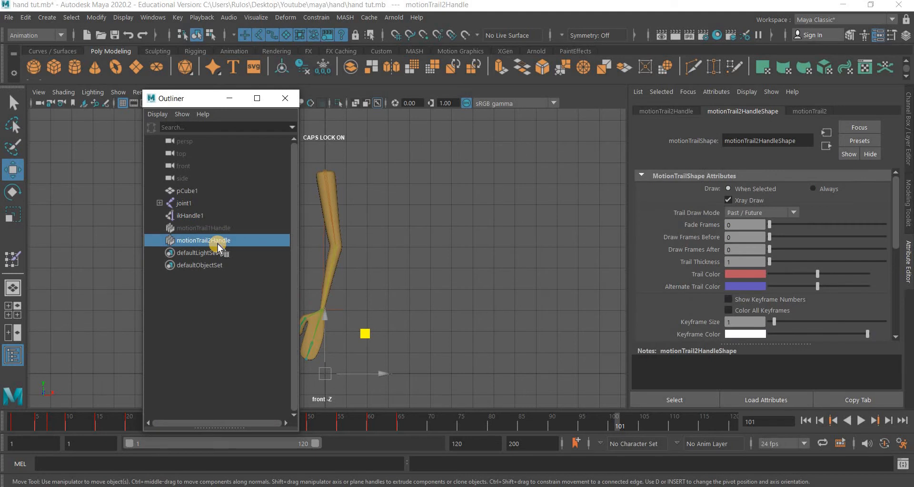
key("ctrl+h")
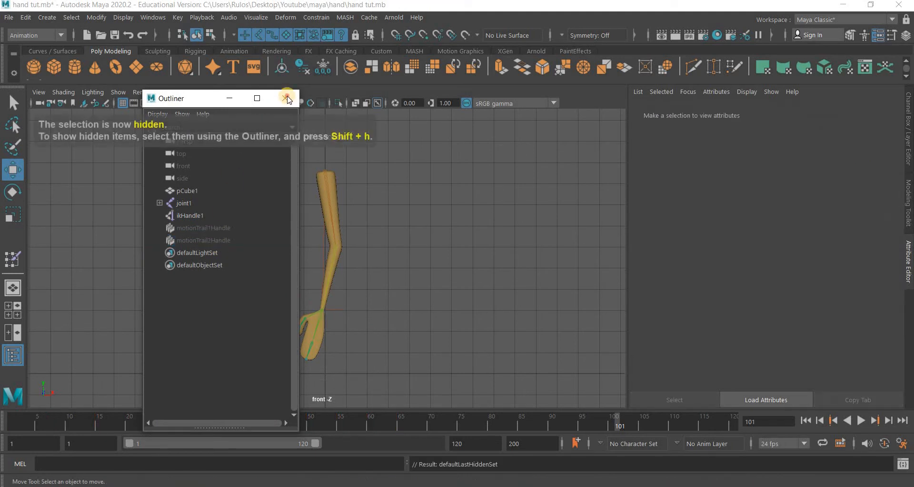
left_click(285, 98)
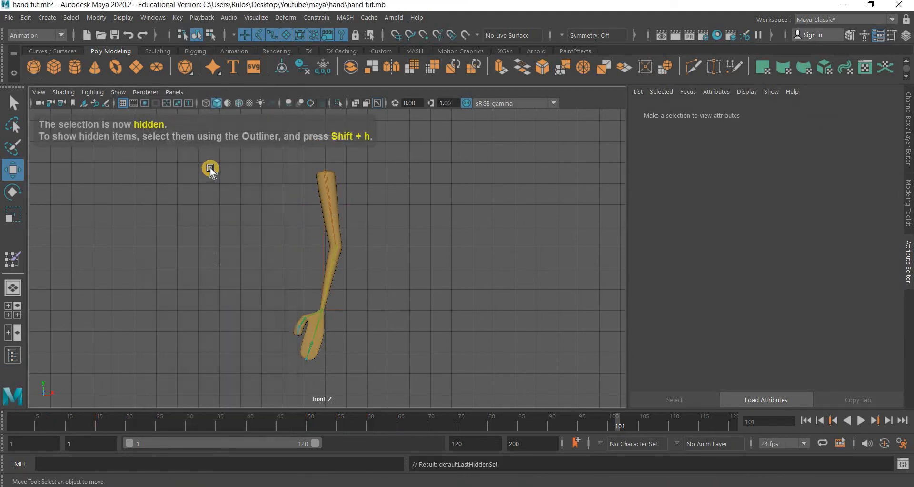
left_click(129, 19)
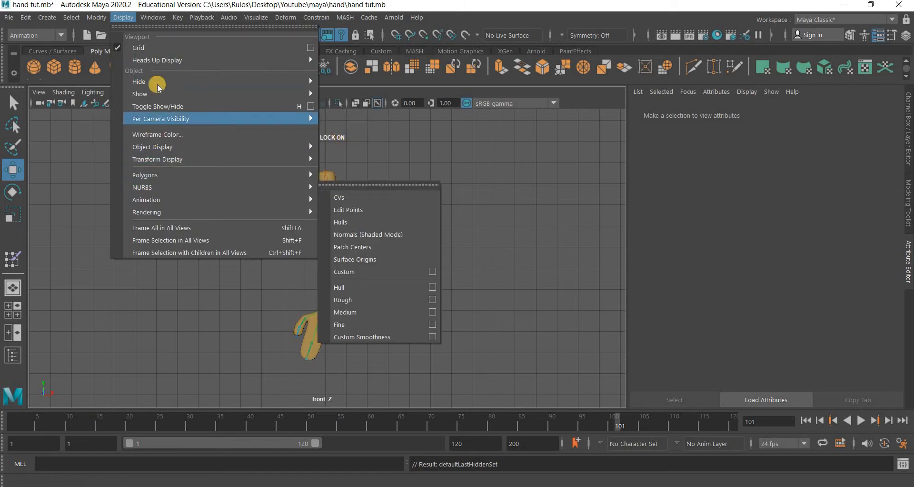
mouse_move(153, 81)
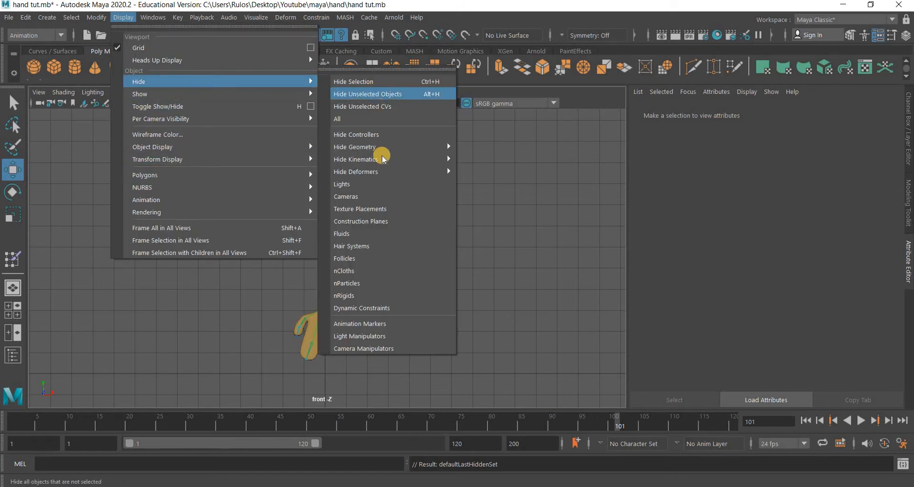
mouse_move(384, 160)
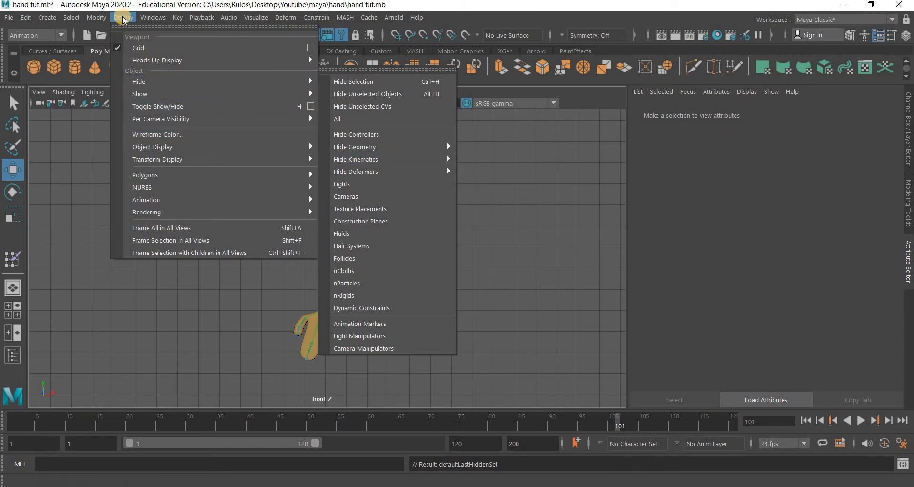
Hide joint1 and ikHandle1 using the Outliner so only the arm mesh is displayed, and close the Outliner
mouse_move(152, 18)
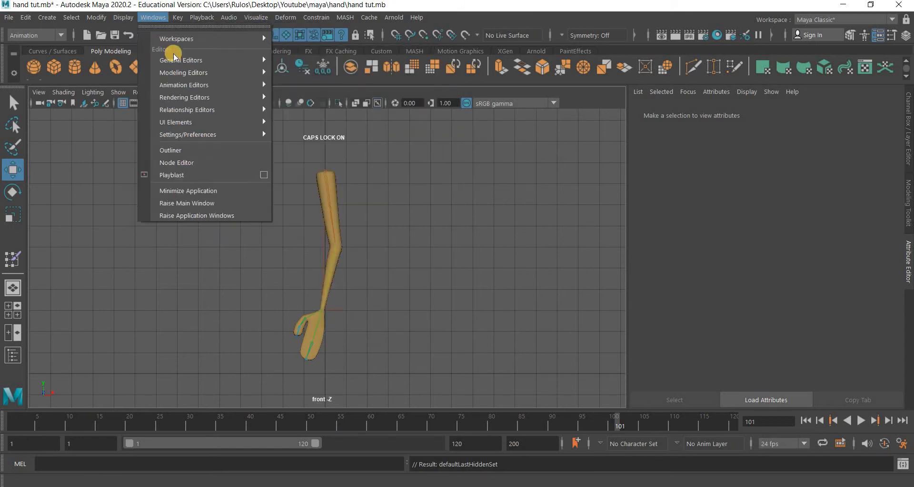
left_click(171, 150)
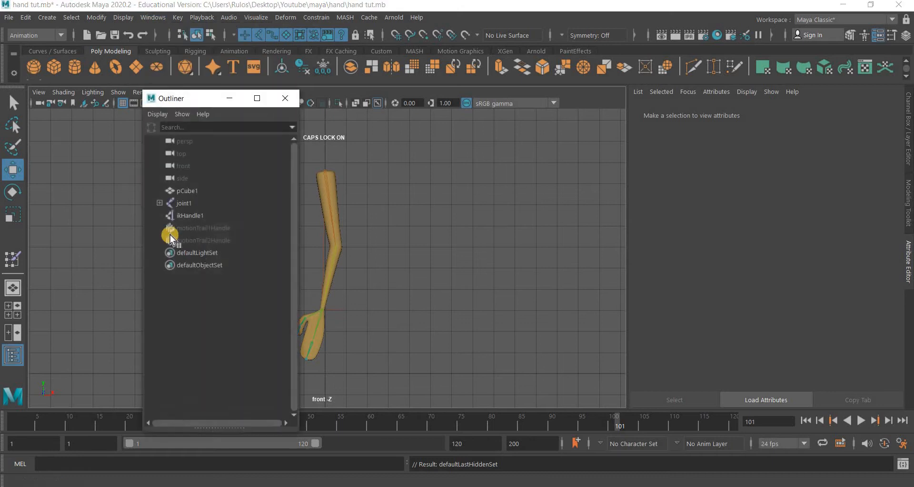
middle_click_drag(162, 206, 192, 206)
left_click(188, 205)
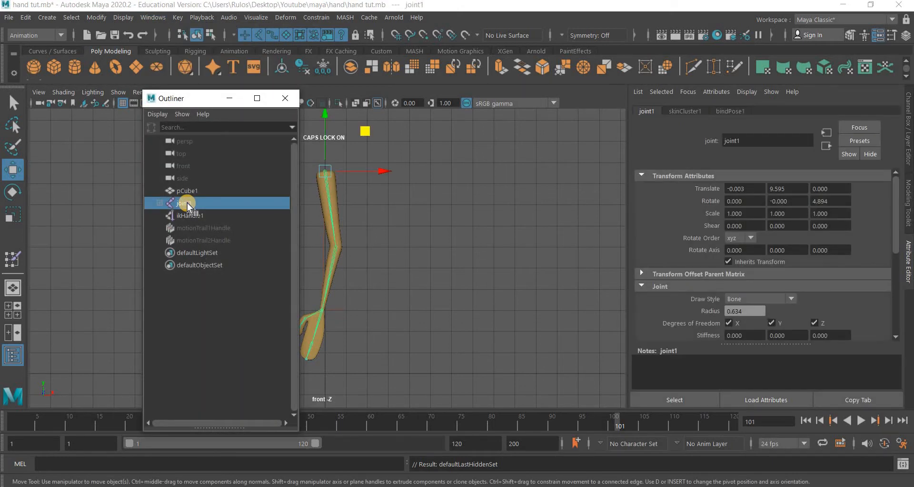
key("ctrl+h")
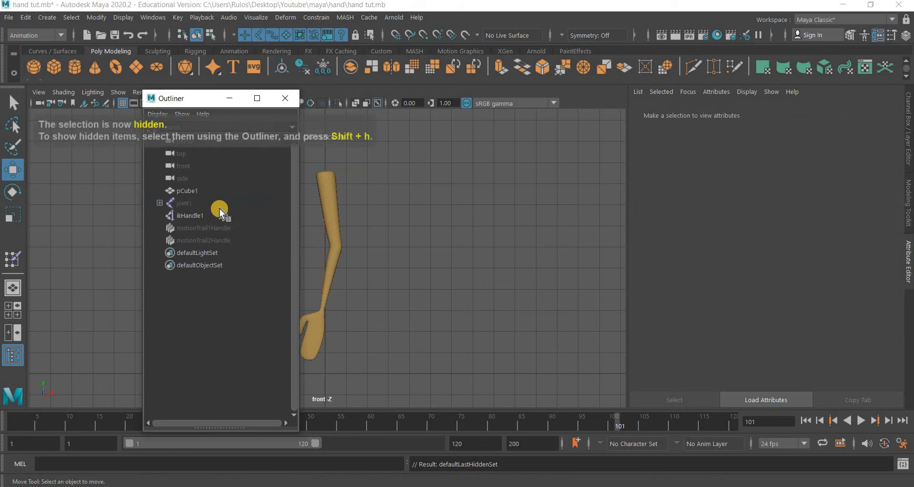
left_click(198, 224)
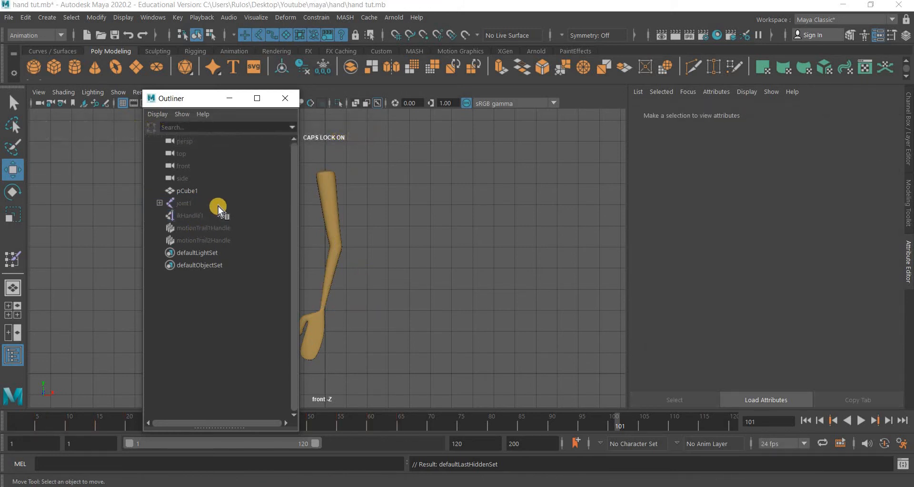
left_click(286, 98)
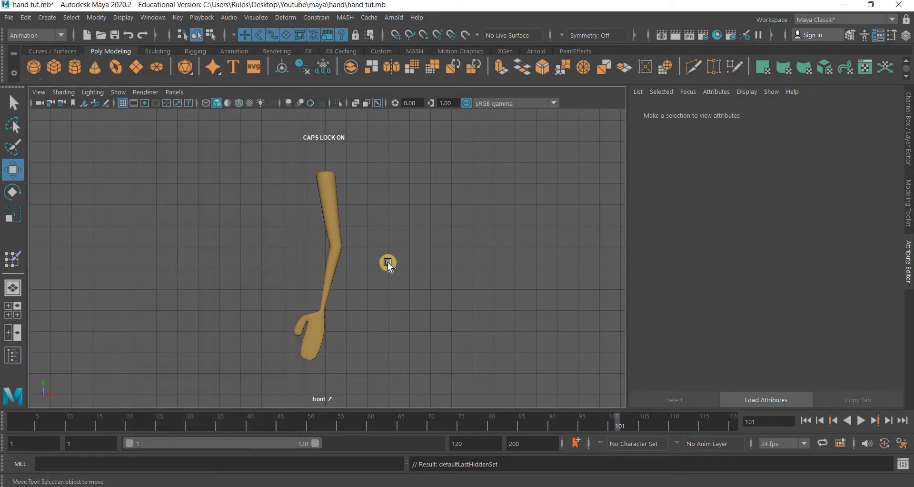
Select the arm mesh, scrub around frame 14 to examine the elbow's deformation up close, and return to frame 1
left_click_drag(388, 262, 408, 287)
left_click_drag(22, 427, 94, 430)
scroll(250, 274, "up", 3)
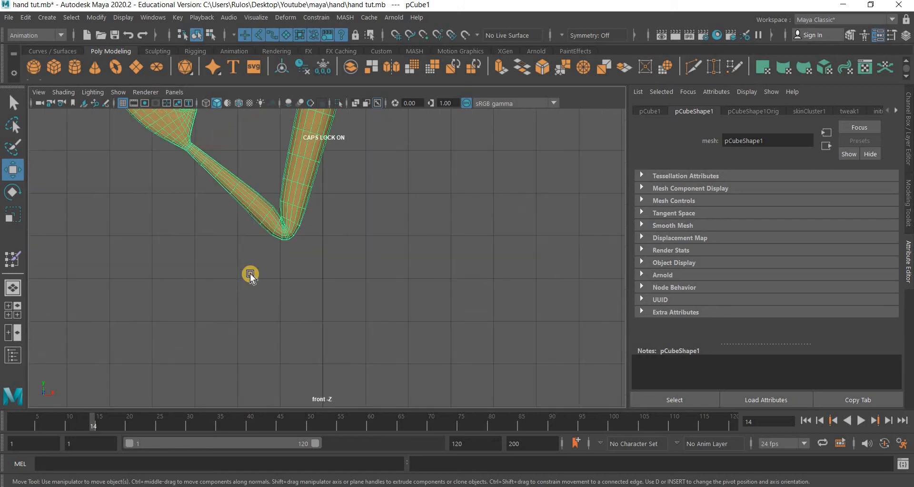
scroll(250, 274, "up", 4)
middle_click_drag(263, 260, 336, 326, "alt")
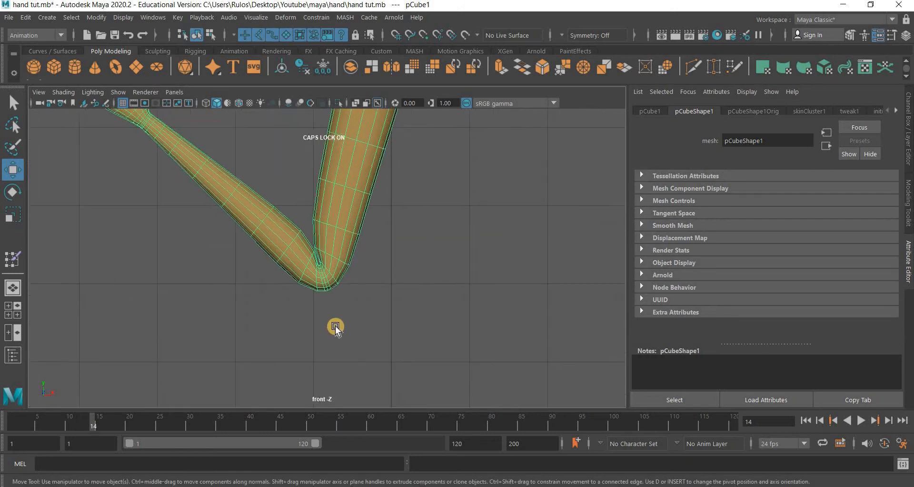
scroll(321, 299, "up", 5)
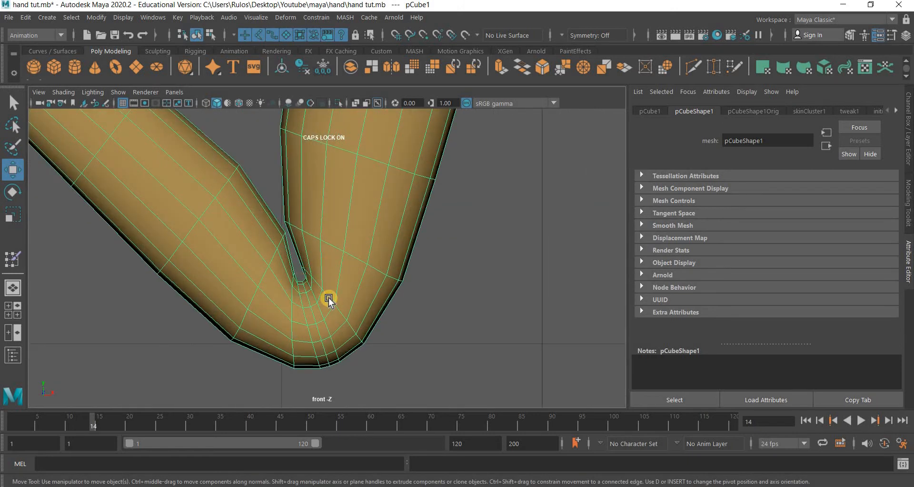
scroll(328, 298, "down", 8)
scroll(327, 297, "up", 5)
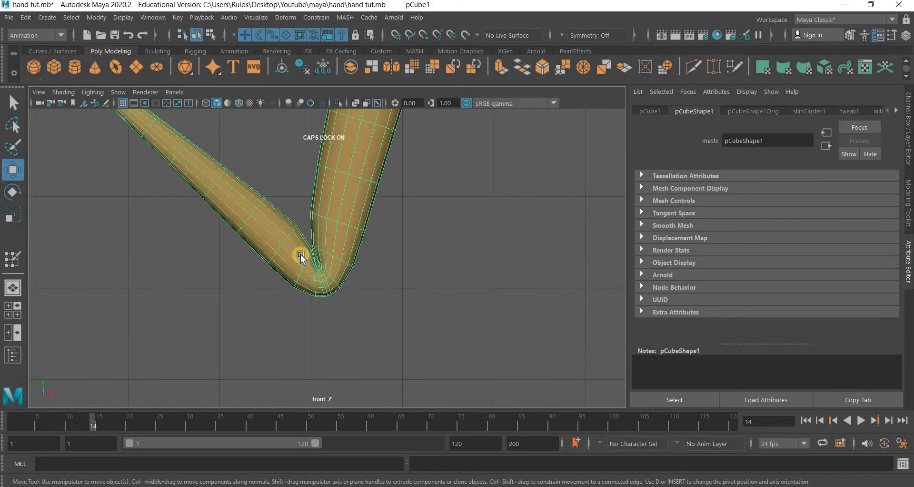
scroll(293, 261, "up", 2)
left_click_drag(65, 424, 93, 429)
left_click_drag(46, 401, 16, 395)
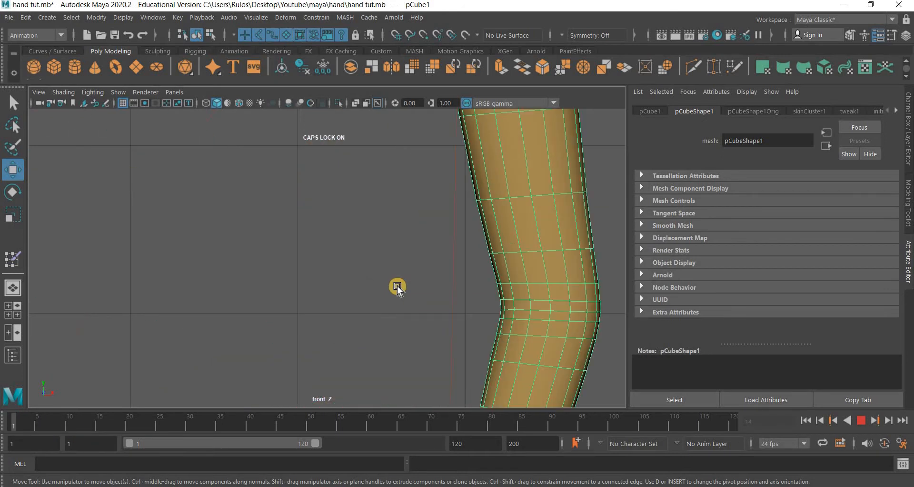
Start the Paint Skin Weights tool on the arm mesh and open the Component Editor
scroll(389, 318, "down", 6)
middle_click_drag(381, 312, 333, 302, "alt")
scroll(333, 302, "up", 3)
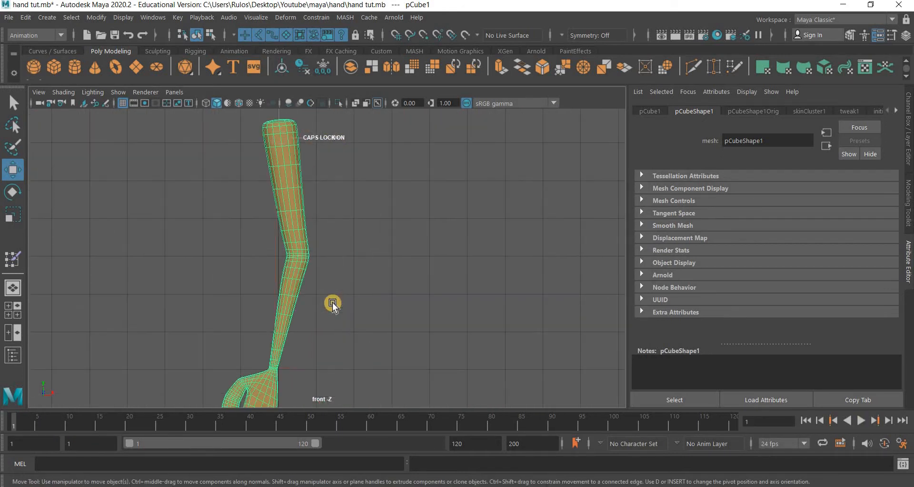
middle_click_drag(418, 295, 507, 288, "alt")
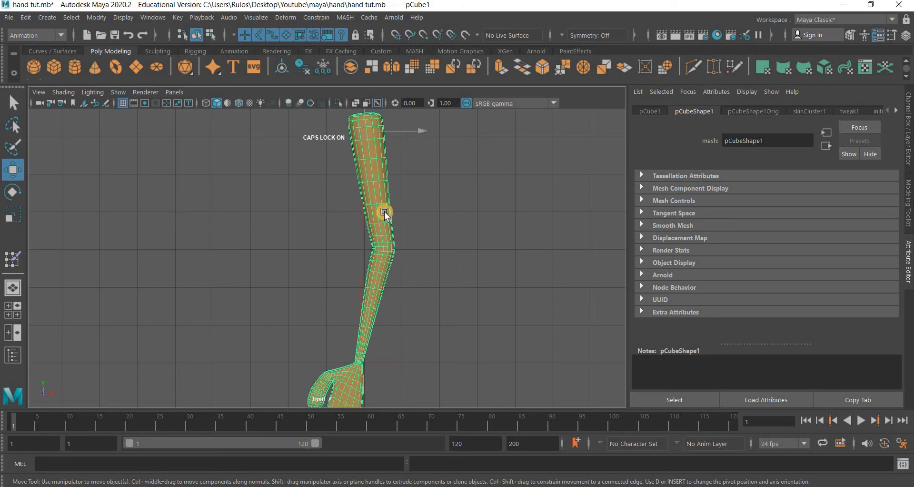
right_click_drag(380, 213, 310, 142)
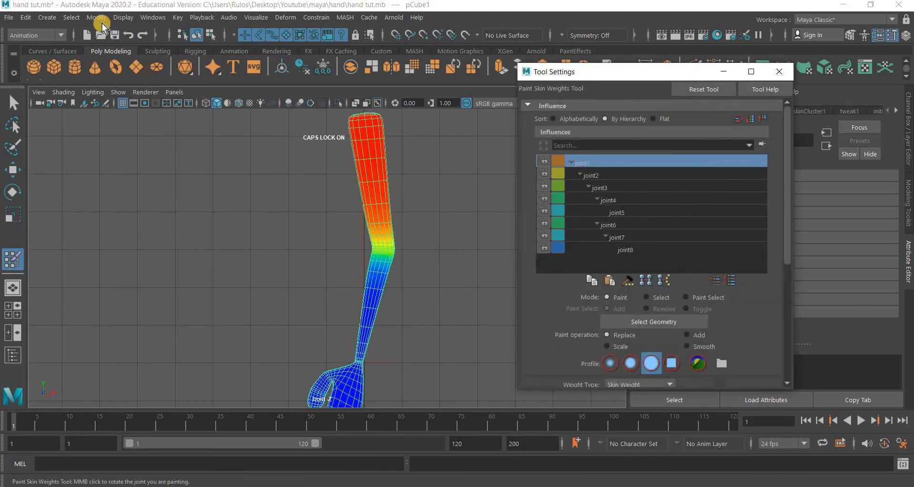
left_click(152, 17)
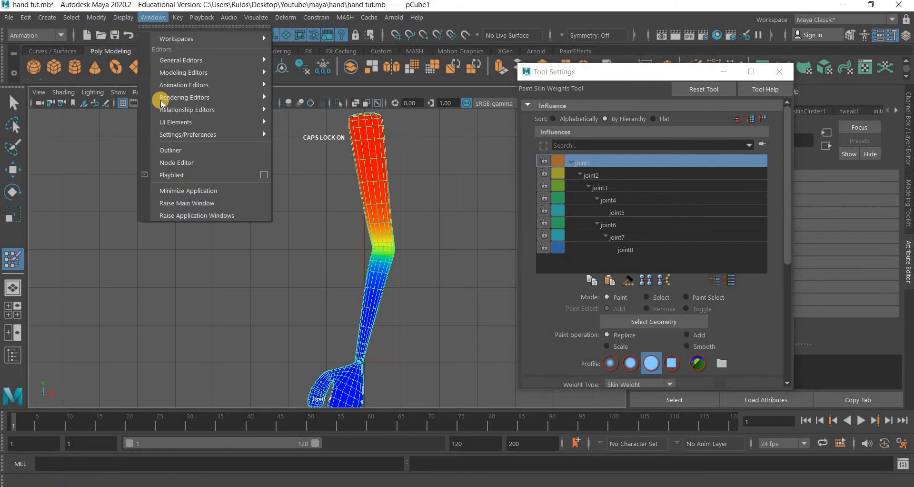
mouse_move(176, 60)
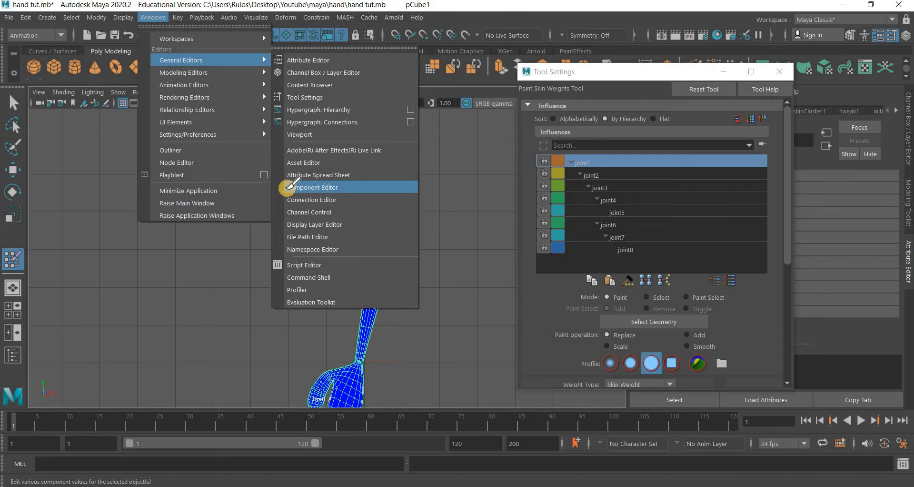
left_click(290, 187)
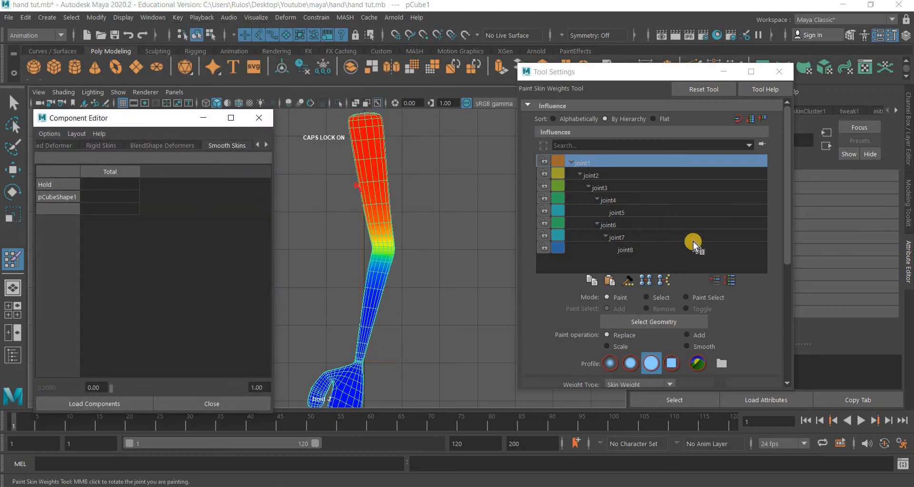
Set the Paint Skin Weights mode to Select and select the upper arm vertices above the elbow
left_click(657, 300)
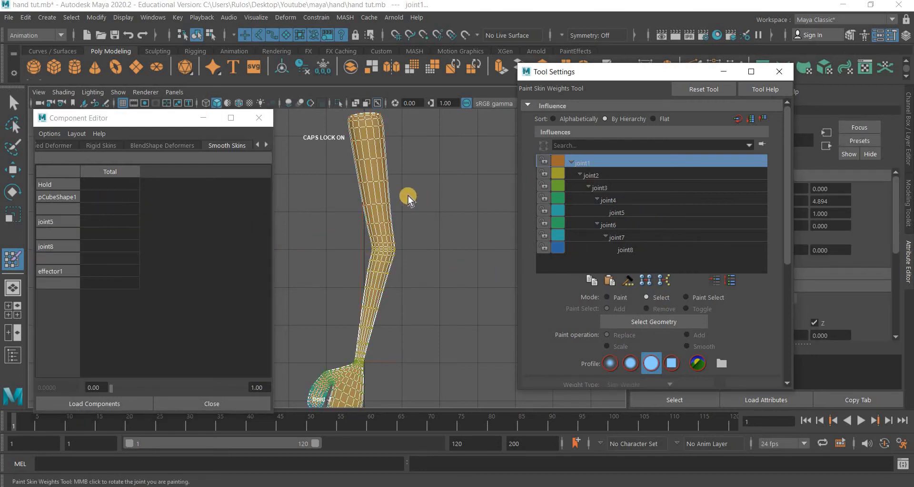
middle_click_drag(424, 255, 435, 278, "alt")
left_click_drag(426, 156, 338, 269)
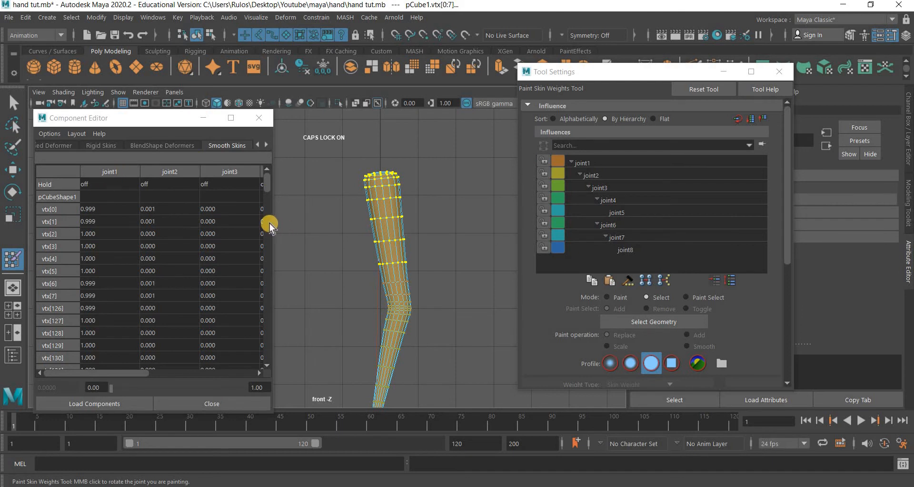
Widen the Component Editor and set the joint2 weight of all the selected upper arm vertices to 0
mouse_move(273, 219)
left_mouse_down()
mouse_move(467, 237)
mouse_move(261, 215)
mouse_move(271, 216)
left_mouse_up()
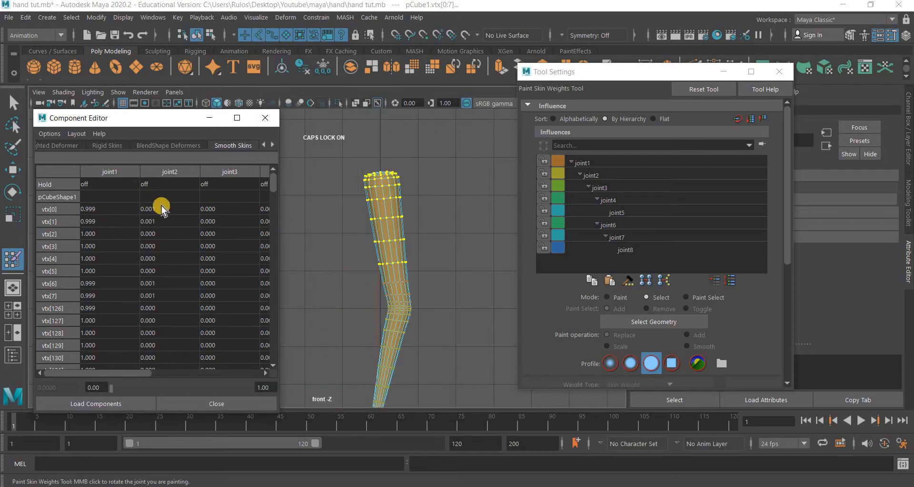
left_click_drag(162, 206, 156, 444)
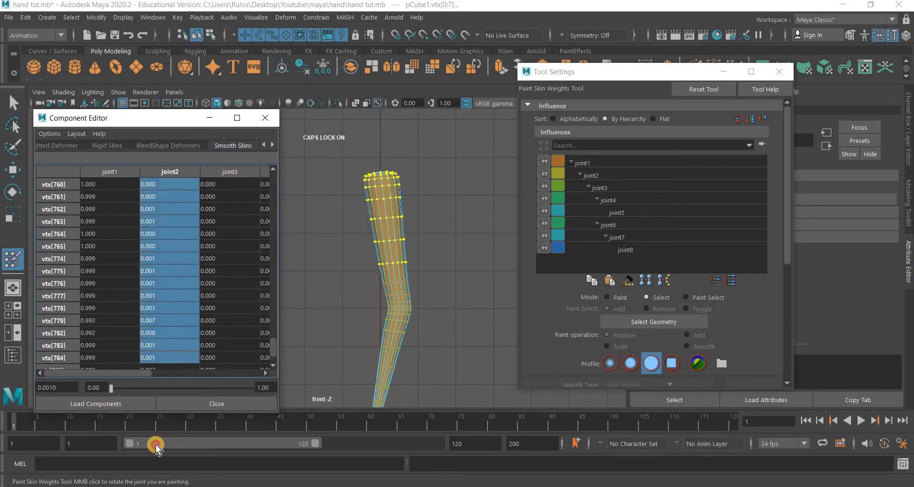
type("0")
key("Return")
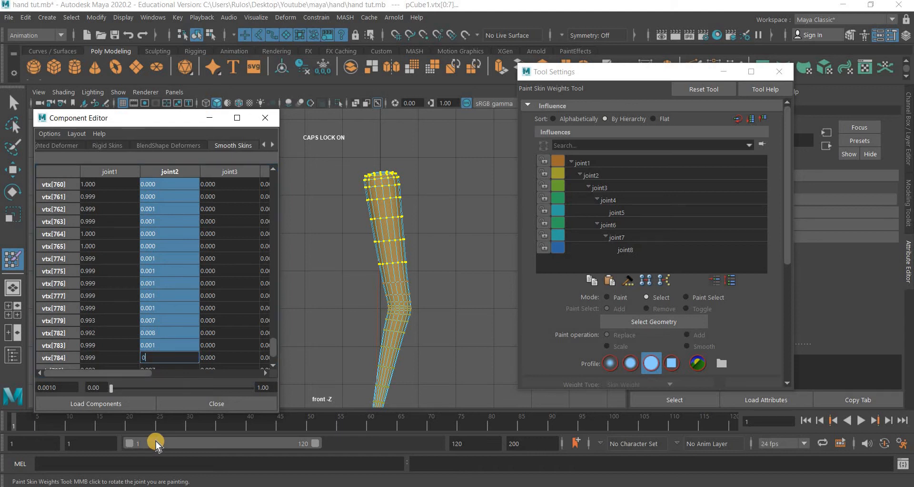
scroll(121, 289, "up", 10)
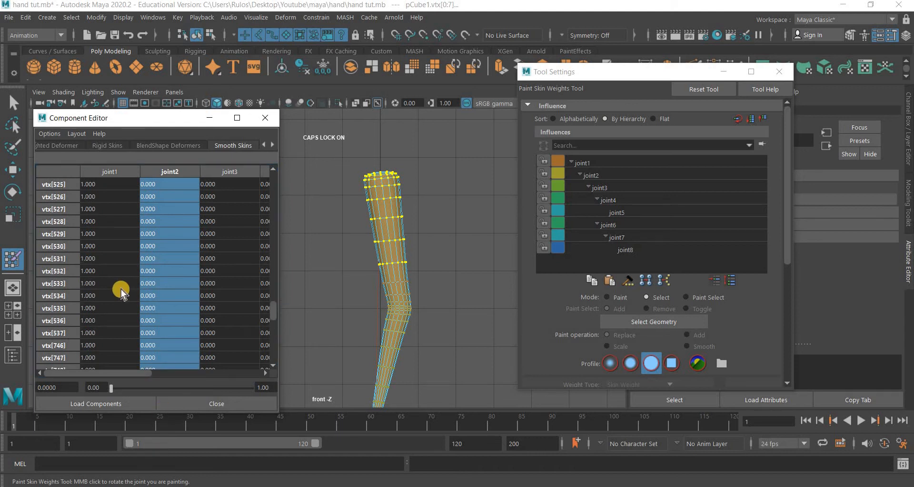
scroll(119, 258, "up", 3)
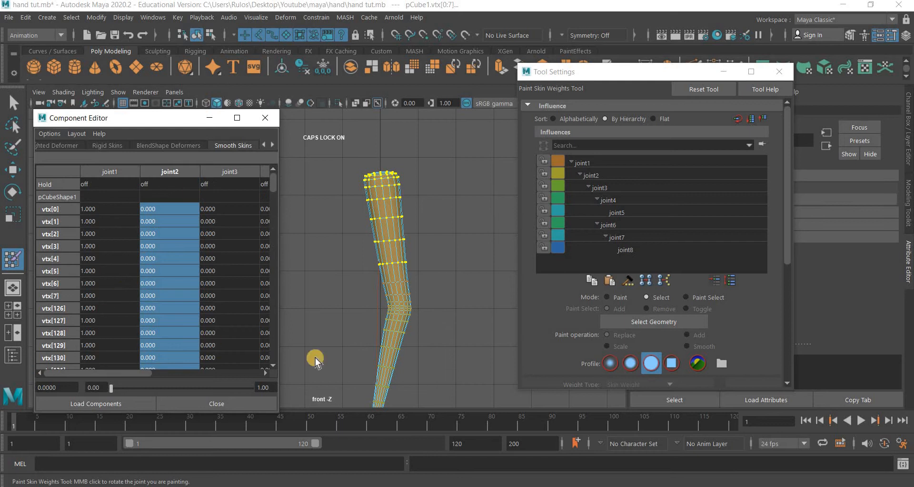
Select the fourth vertex row above the elbow's centre and set its joint1 weight to 0.95
scroll(430, 362, "up", 5)
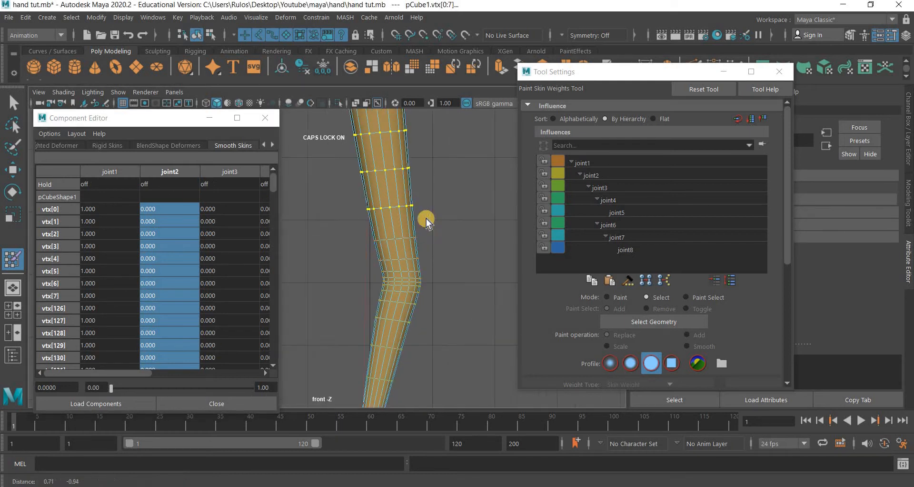
left_click_drag(344, 230, 339, 234)
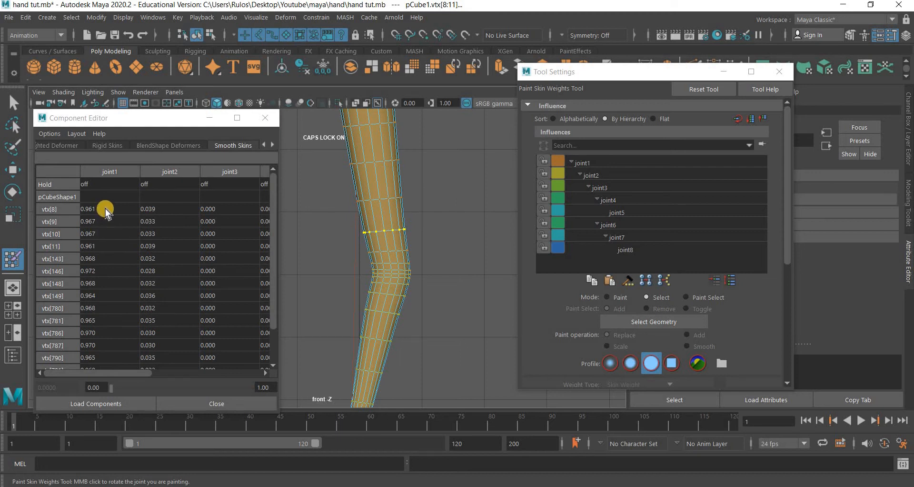
left_click_drag(105, 205, 90, 416)
type("0.95")
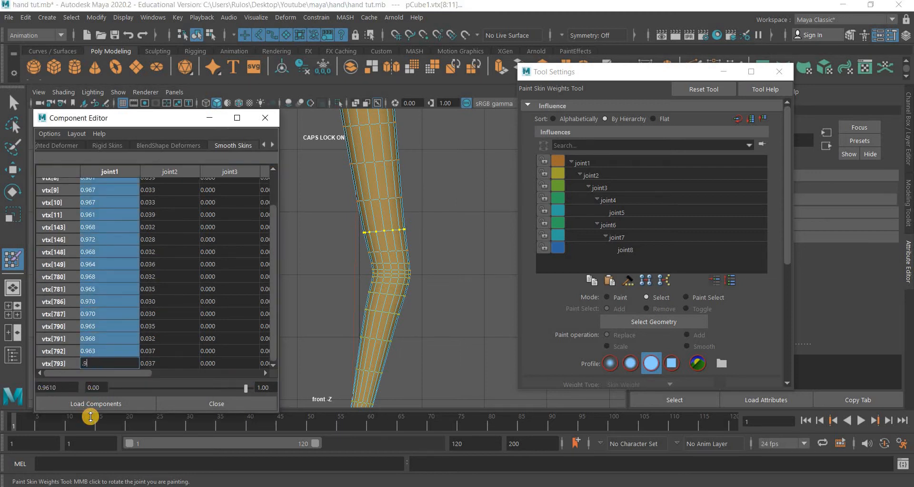
key("Return")
Select the third vertex row above the elbow's centre and set its joint1 weight to 0.85
right_click_drag(385, 273, 462, 305, "alt")
middle_click_drag(503, 238, 394, 212, "alt")
left_click_drag(406, 208, 289, 227)
left_click(103, 430)
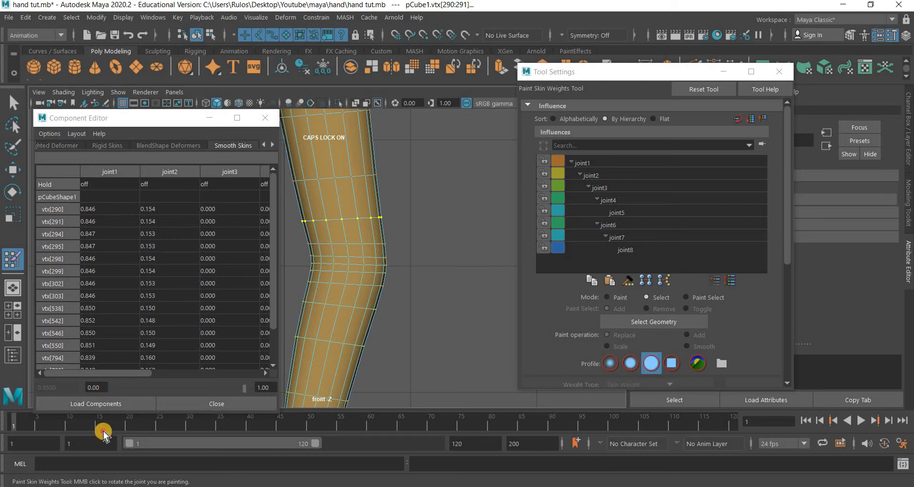
type(".85")
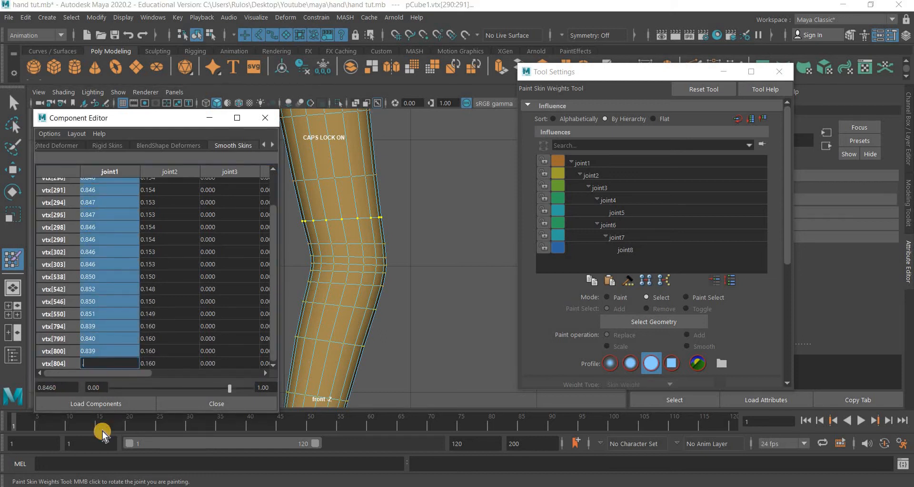
key("Return")
Select the second vertex row above the elbow's centre and set its joint1 weight to 0.6
middle_click_drag(393, 280, 443, 270, "alt")
scroll(441, 269, "up", 3)
middle_click_drag(391, 257, 325, 251, "alt")
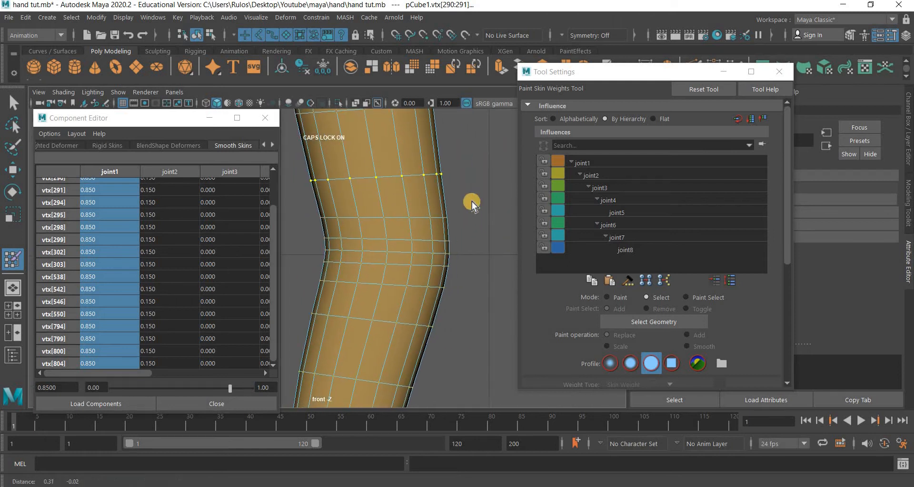
left_click_drag(473, 199, 285, 222)
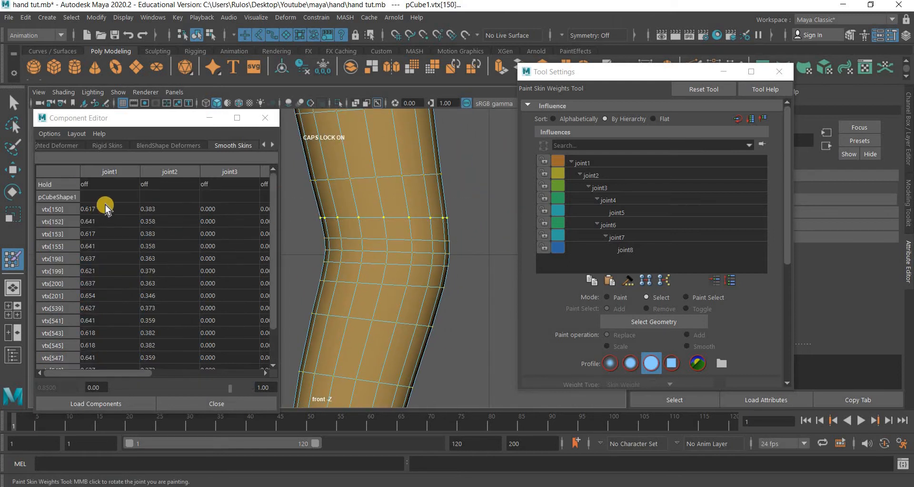
left_click_drag(102, 384, 101, 425)
type(".6")
key("Return")
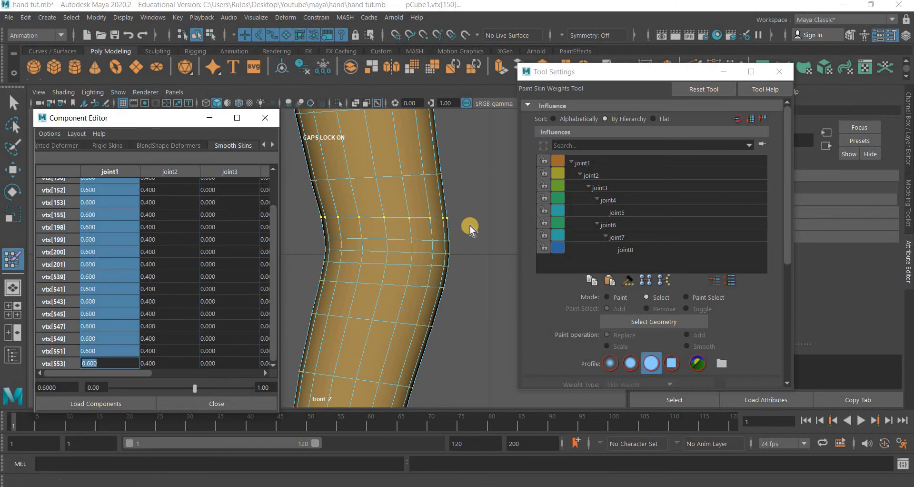
Select the vertex row just above the elbow's centre and set its joint1 weight to 0.5, including vtx[805]
left_click_drag(339, 242, 304, 244)
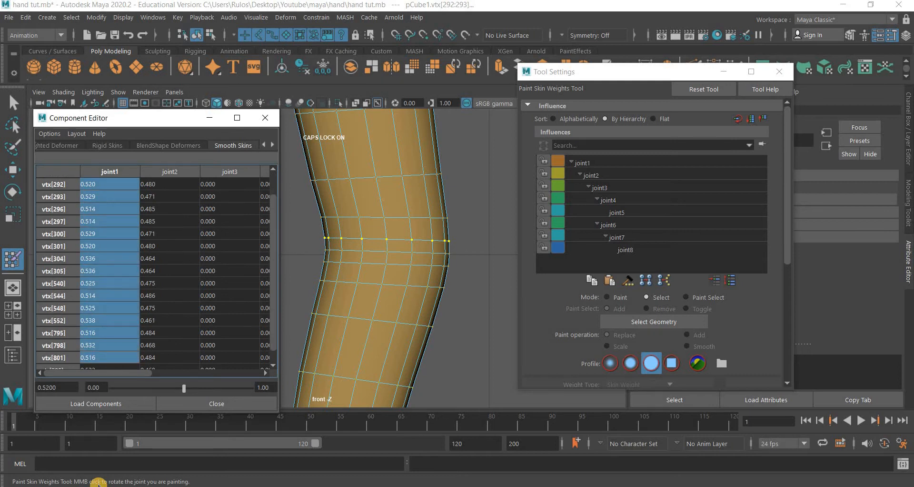
type(".5")
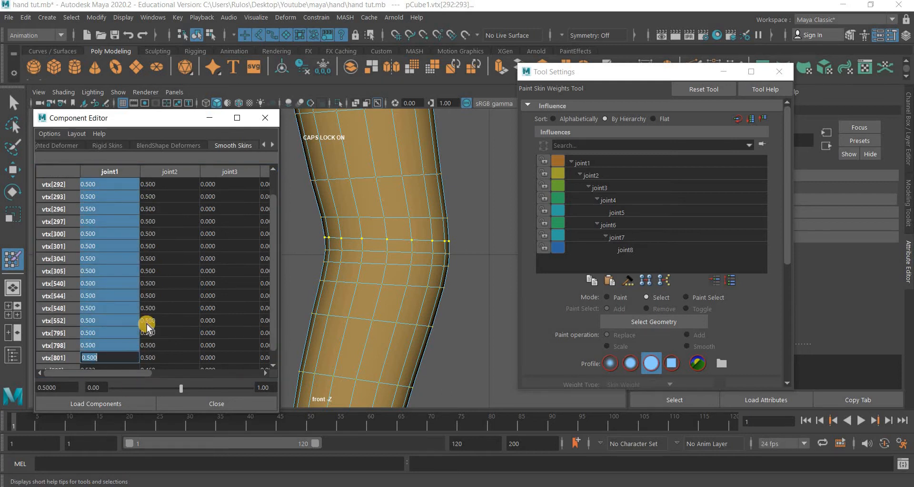
key("Return")
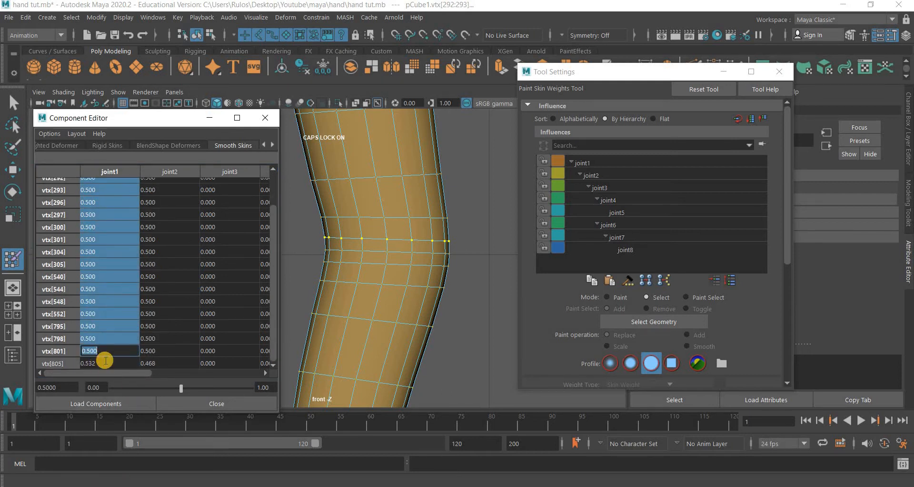
left_click(105, 361)
type(".5")
key("Return")
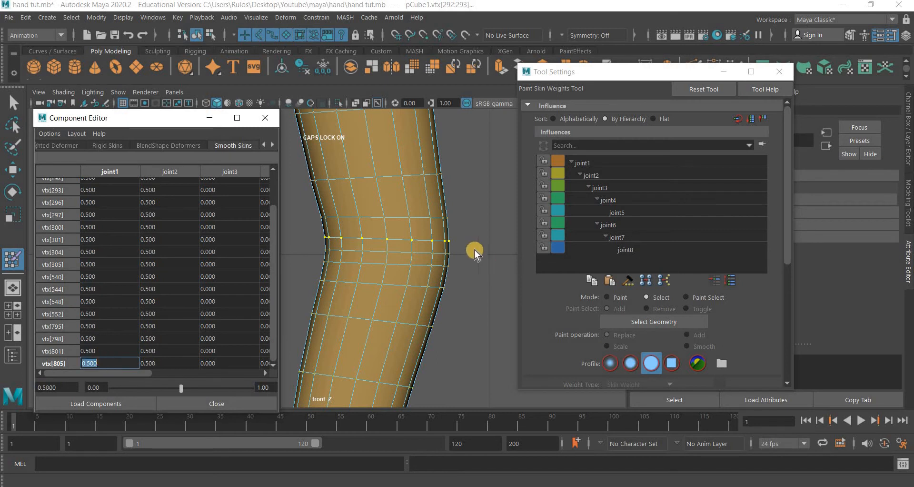
Select the elbow's centre vertex row and set its joint1 weight to 0.4
left_click(310, 252)
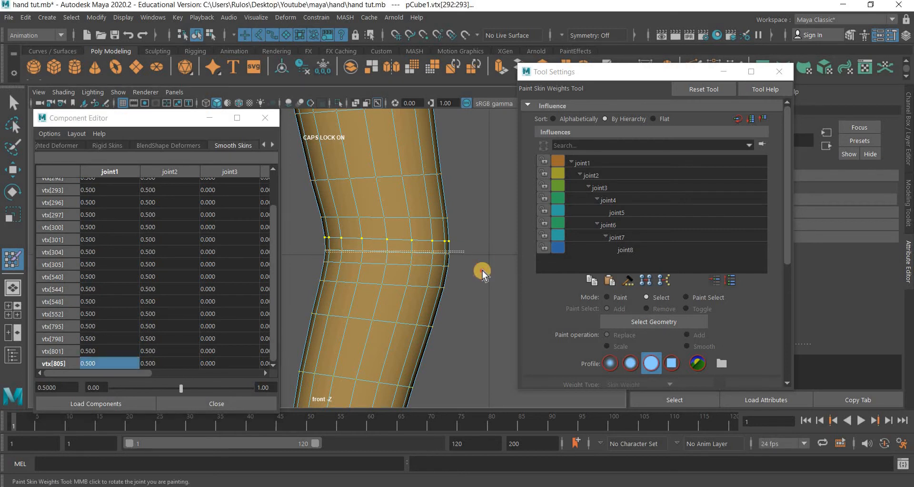
double_click(357, 255)
left_click_drag(313, 241, 348, 255, "shift")
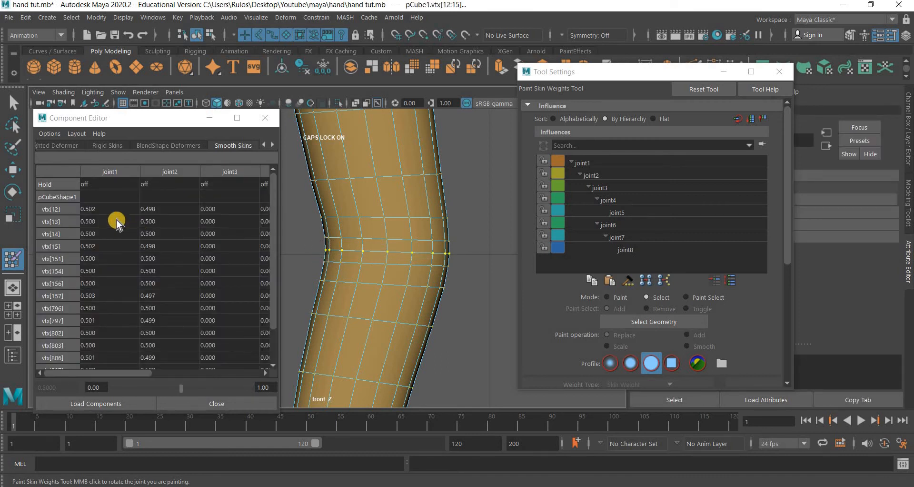
left_click_drag(110, 208, 73, 406)
type(".4")
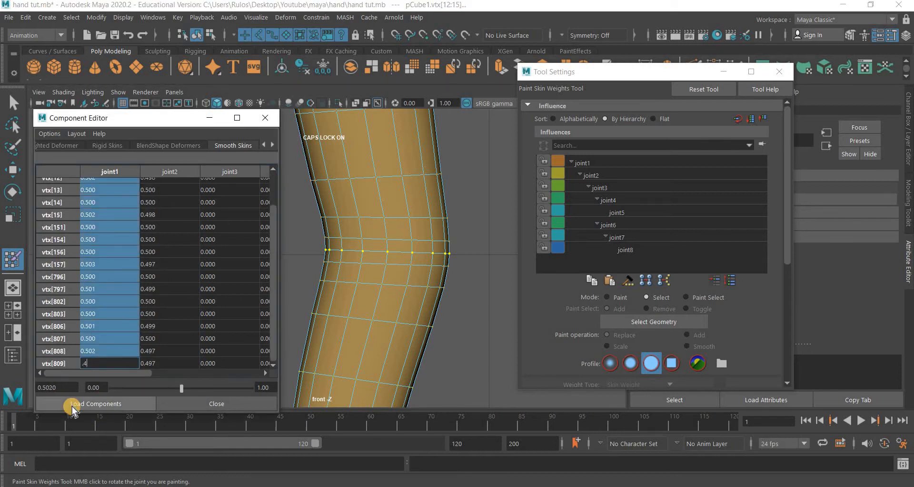
key("Return")
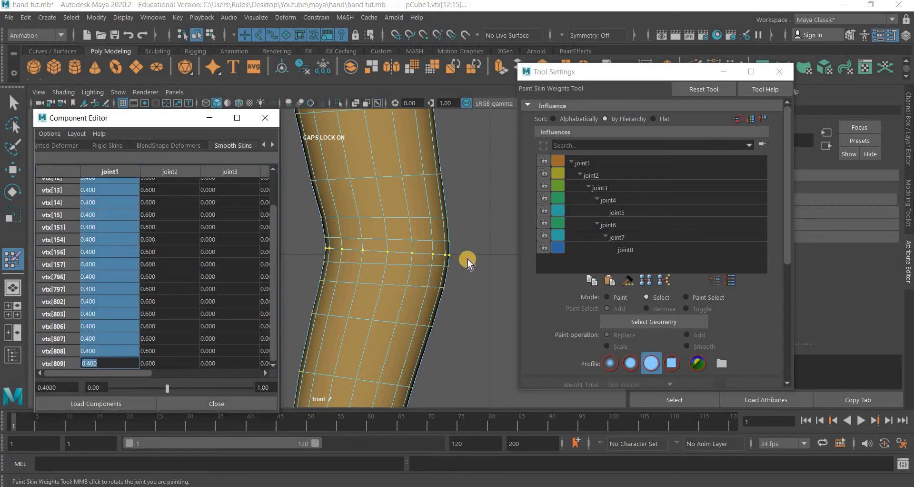
Select the vertex row just below the elbow's centre and set its joint2 weight to 0.4
left_click_drag(466, 260, 315, 268)
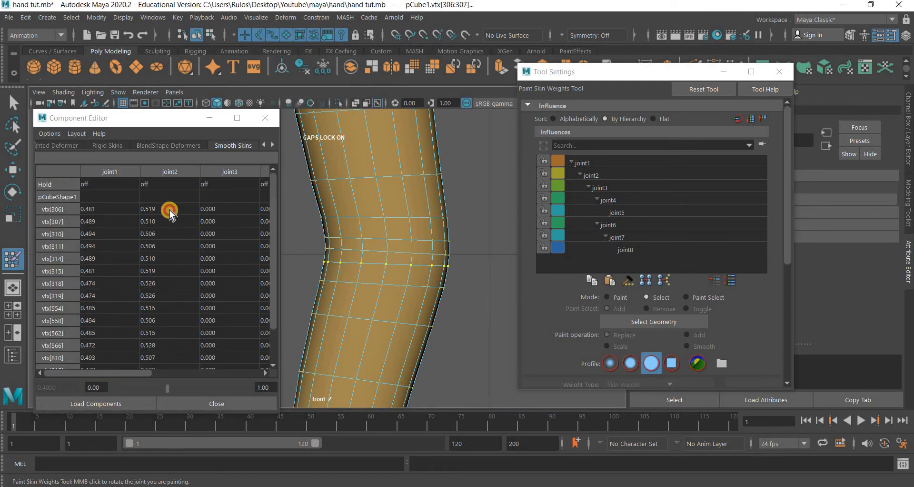
left_click(169, 210)
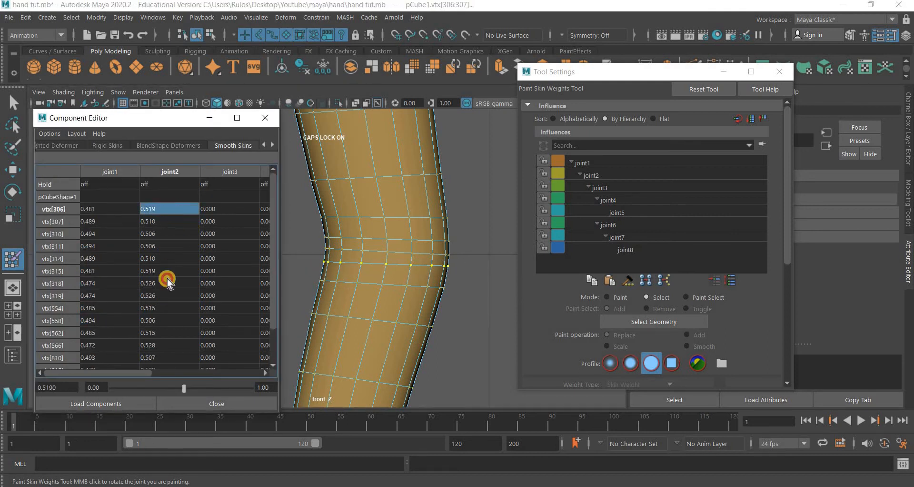
left_click_drag(167, 279, 171, 423)
type("0.4")
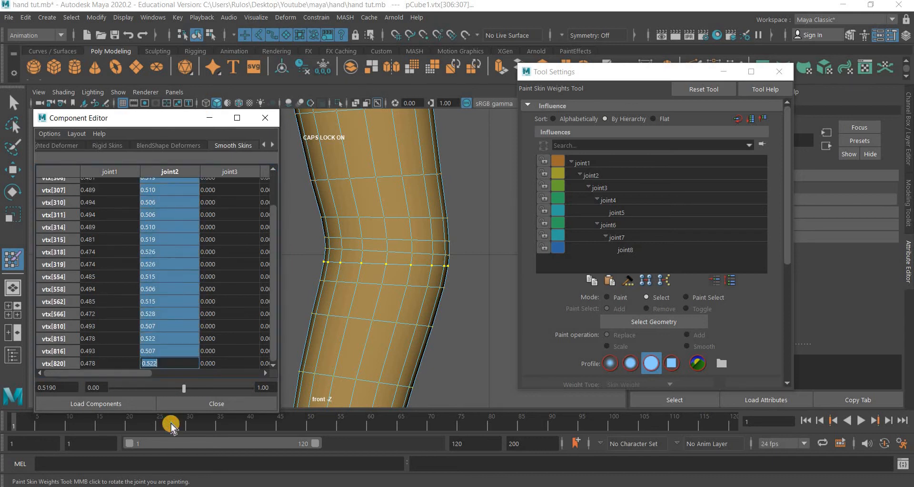
key("Return")
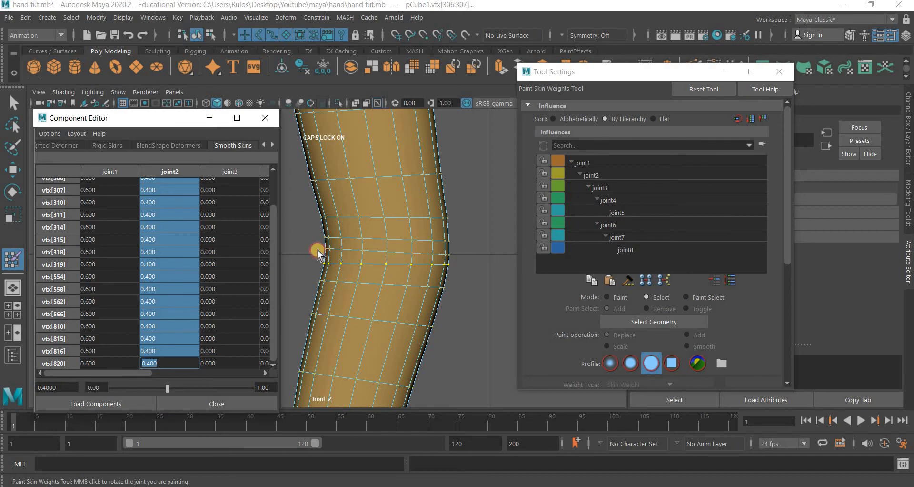
Reselect the elbow's centre vertex row and set its joint1 weight to 0.5
left_click_drag(465, 243, 305, 258)
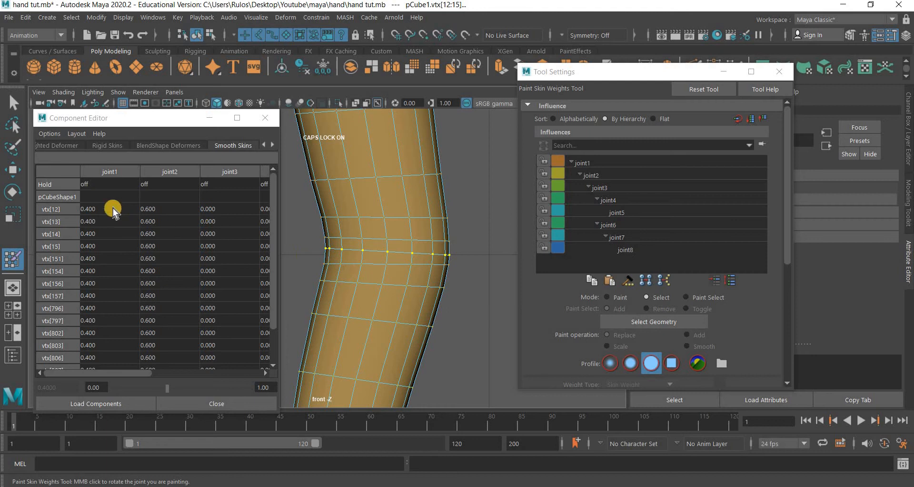
left_click_drag(113, 208, 110, 399)
type("0.5")
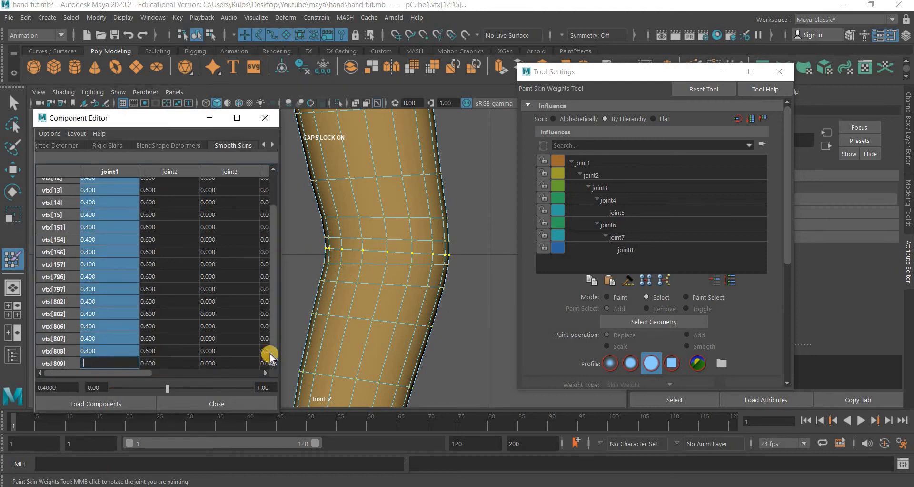
key("Return")
Reselect the vertex row just above the elbow's centre and set its joint1 weight to 0.6
left_click_drag(311, 242, 296, 243)
left_click_drag(113, 208, 116, 420)
type(".6")
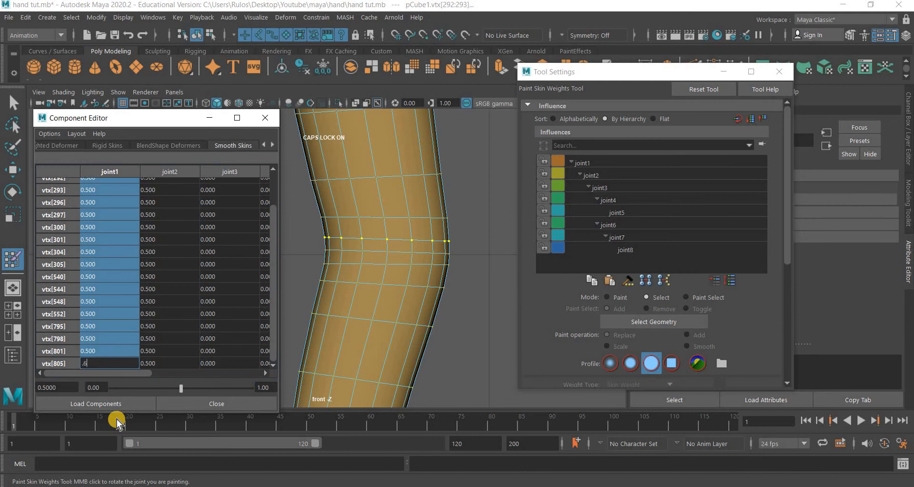
key("Return")
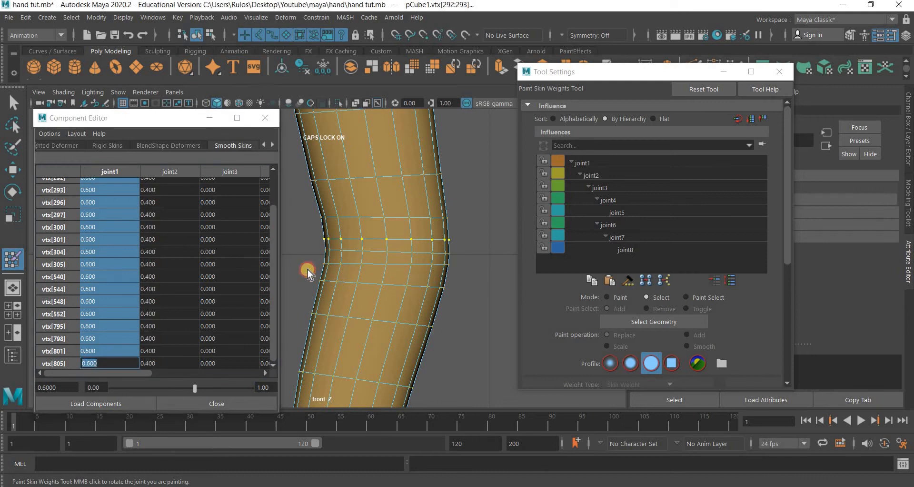
Reselect the vertex row just below the elbow's centre and set its joint2 weight to 0.6
left_click_drag(307, 270, 291, 268)
left_click_drag(167, 210, 157, 416)
type(".6")
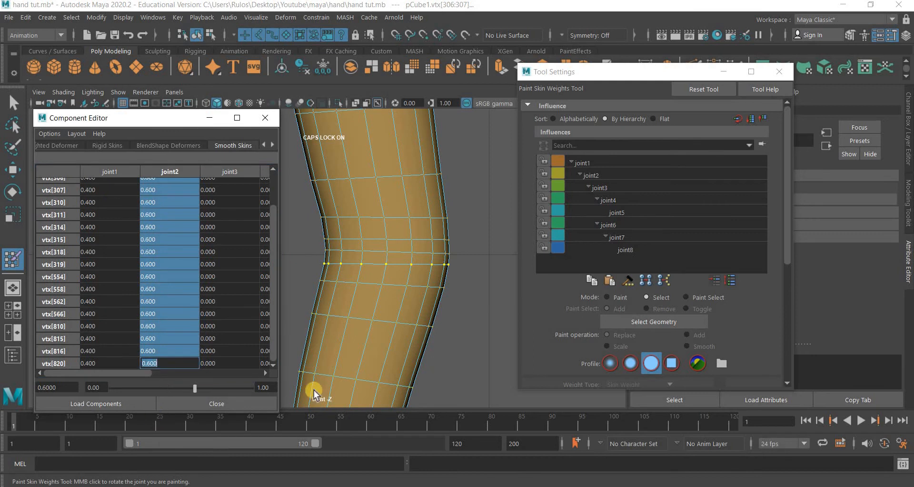
key("Return")
Select the second vertex row below the elbow's centre and set its joint2 weight to 0.7
left_click(288, 290)
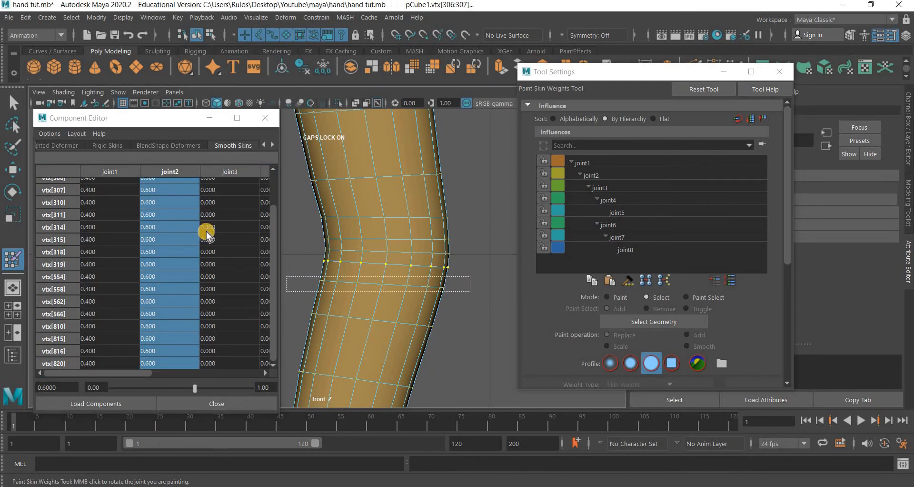
left_click_drag(167, 209, 167, 452)
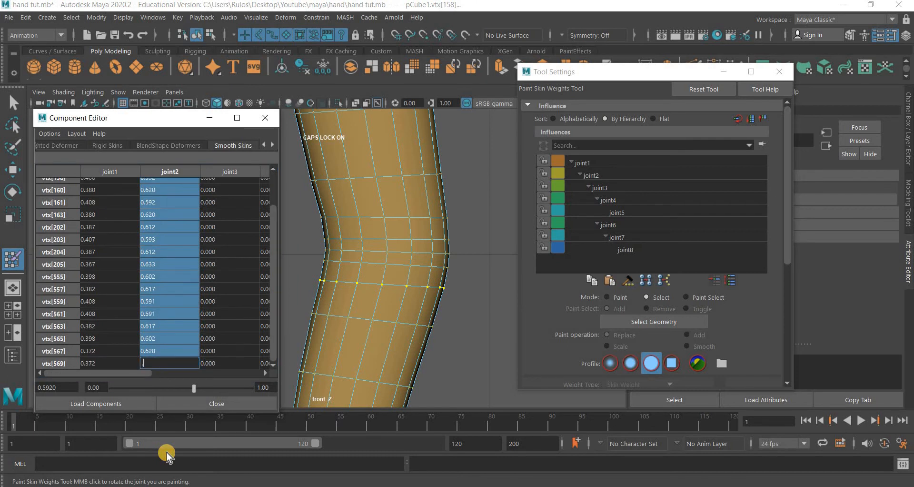
type(".7")
key("Return")
Select the third vertex row below the elbow's centre and set its joint2 weight to 0.85
left_click_drag(464, 309, 284, 329)
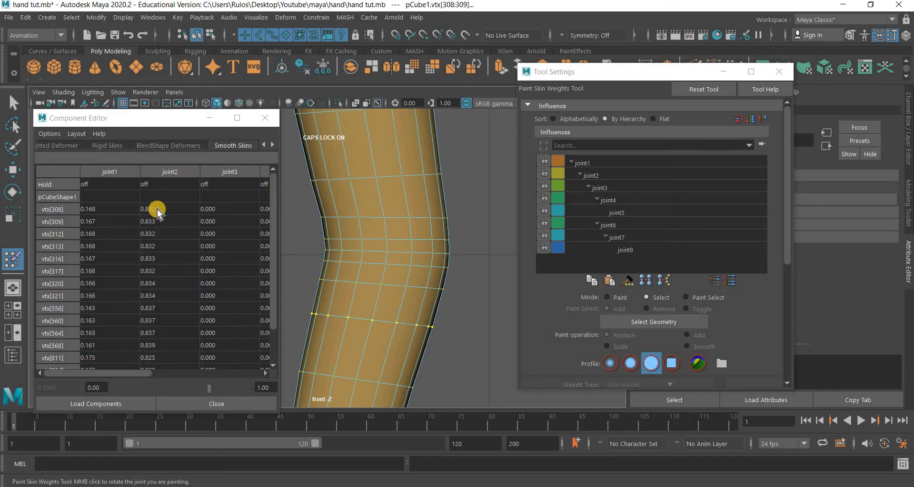
left_click_drag(169, 208, 169, 416)
type(".85")
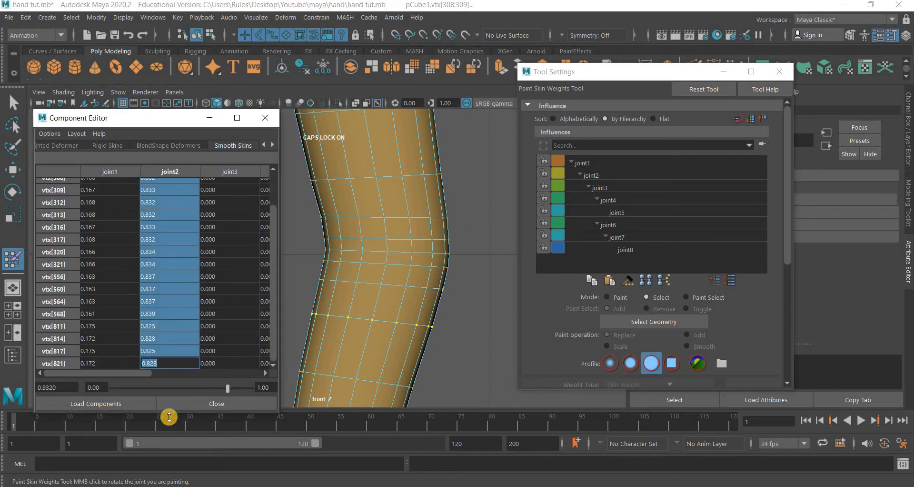
key("Return")
Select the fourth vertex row below the elbow's centre, set its joint2 weight to 1, and clear the selection
scroll(356, 336, "down", 3)
scroll(309, 287, "up", 3)
left_click_drag(309, 287, 365, 311)
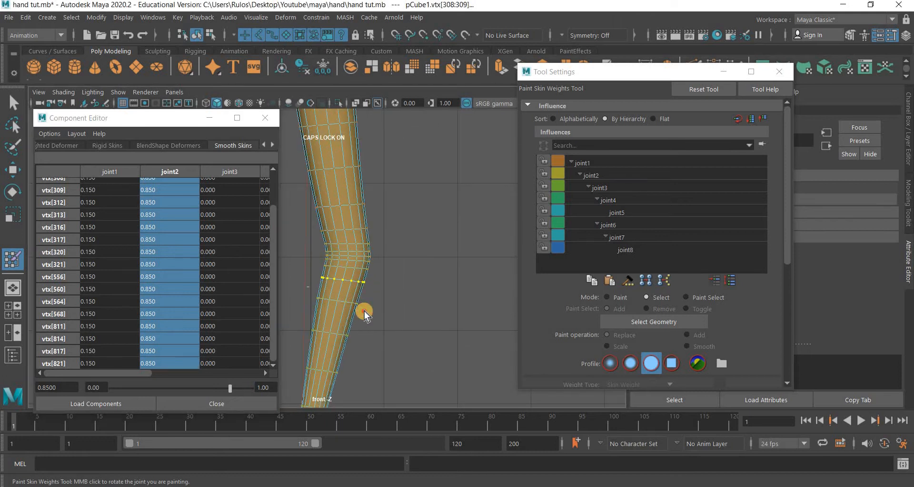
left_click_drag(153, 210, 165, 395)
type("1")
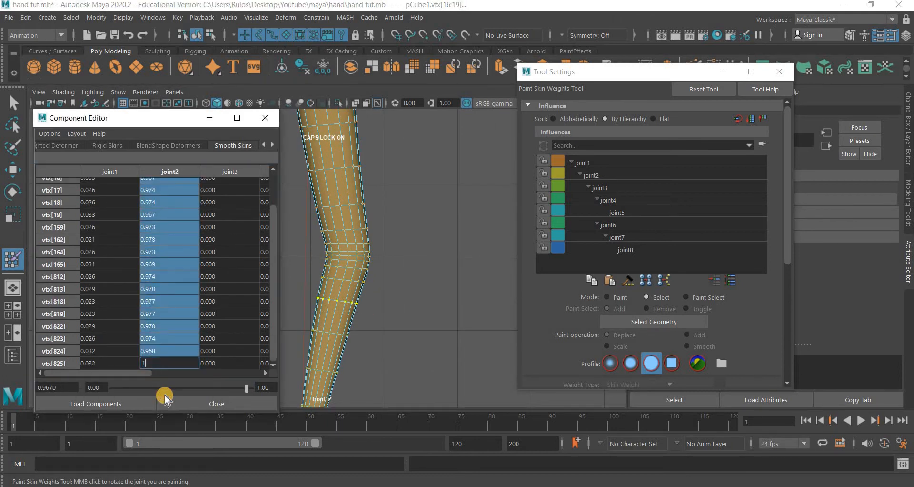
key("Return")
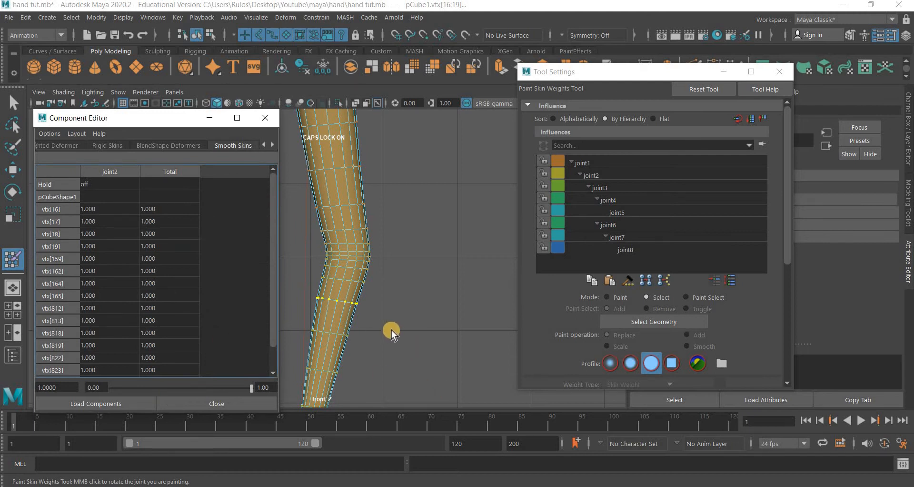
left_click(408, 330)
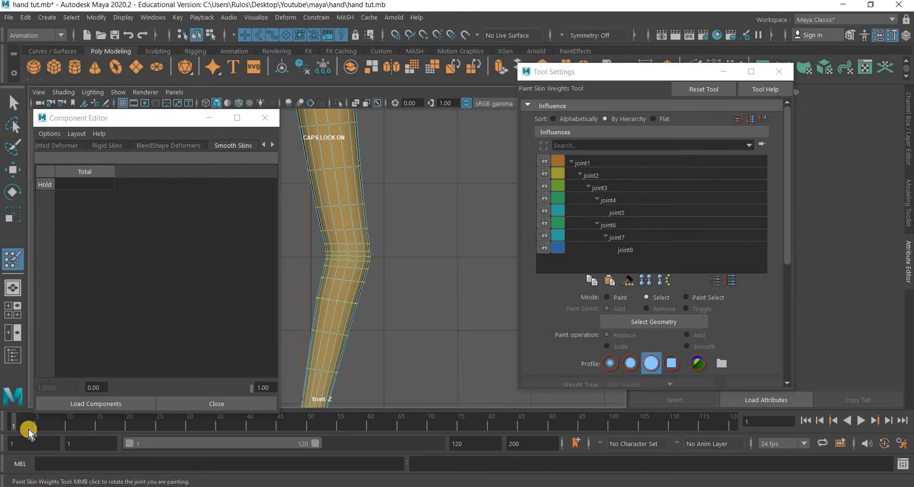
Scrub the animation to frame 10, examine the fully bent elbow's deformation up close, and scrub back to frame 4
left_click_drag(14, 424, 68, 428)
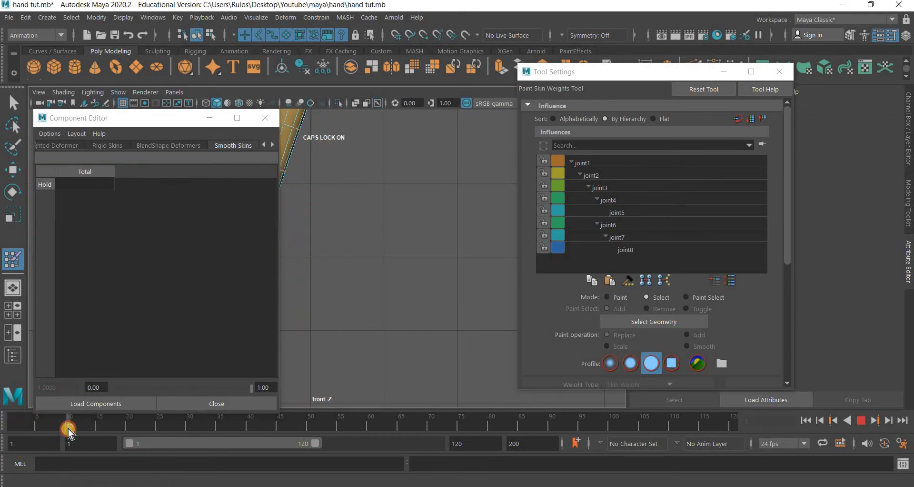
middle_click_drag(448, 285, 509, 280, "alt")
middle_click_drag(306, 269, 381, 319, "alt")
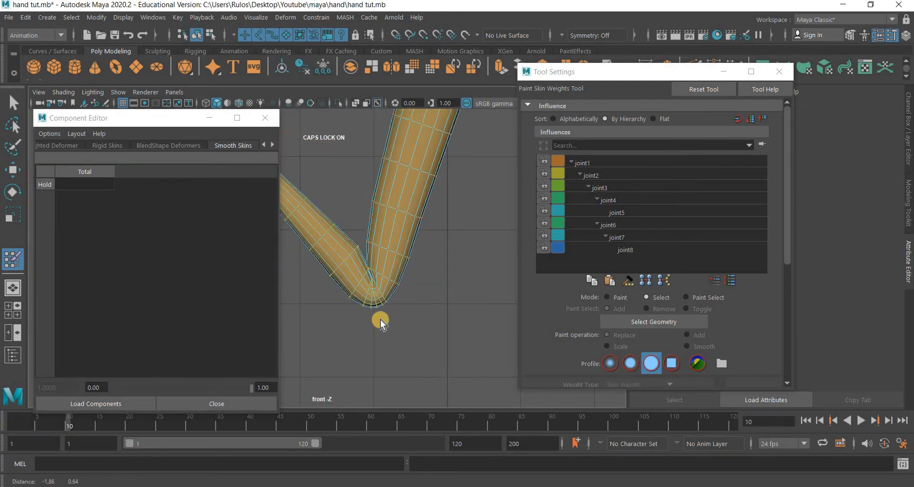
right_click_drag(382, 318, 423, 365, "alt")
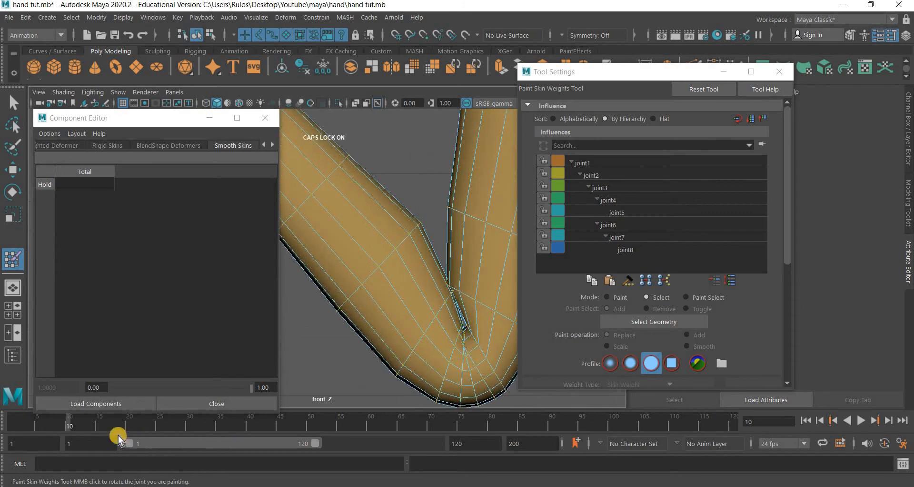
left_click_drag(61, 423, 31, 422)
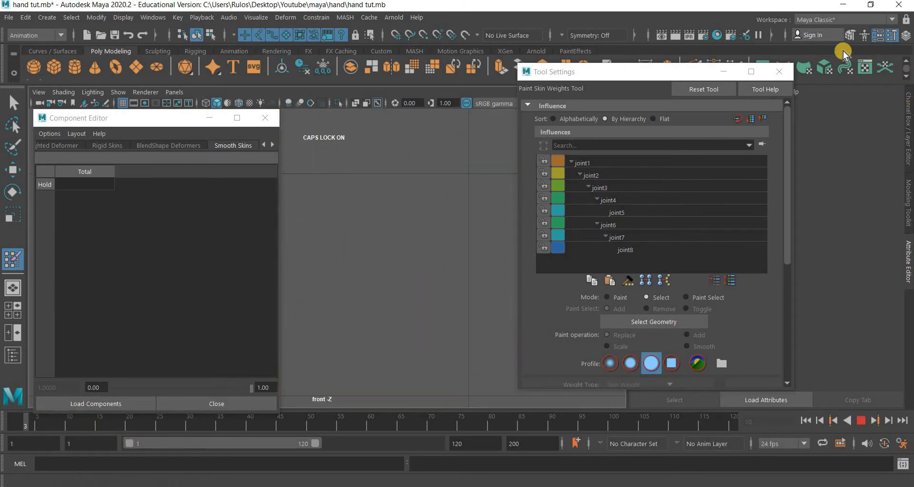
Move the Tool Settings and Component Editor windows aside and detach the Time Slider as a floating window
left_click_drag(646, 77, 807, 105)
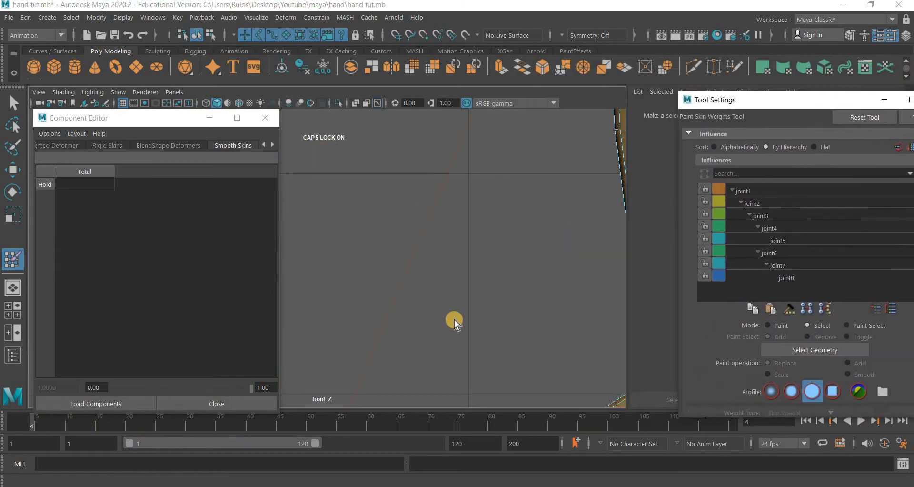
left_click_drag(10, 423, 51, 439)
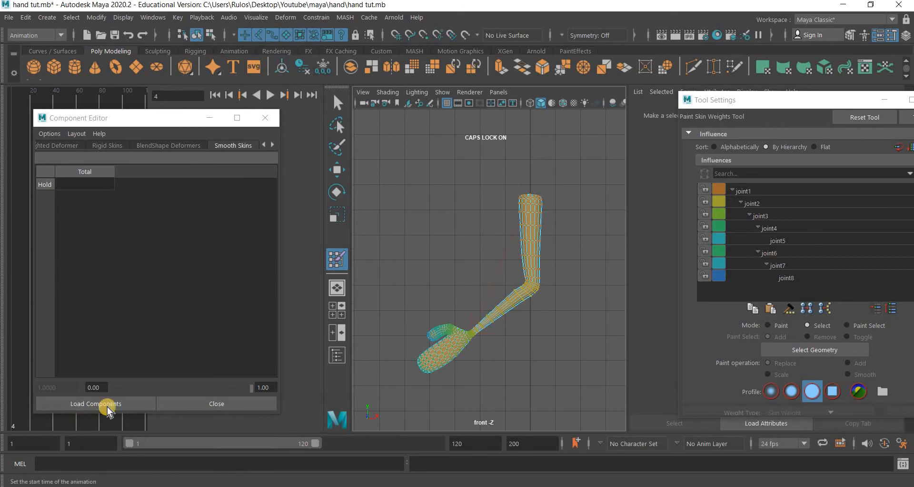
left_click_drag(147, 117, 480, 159)
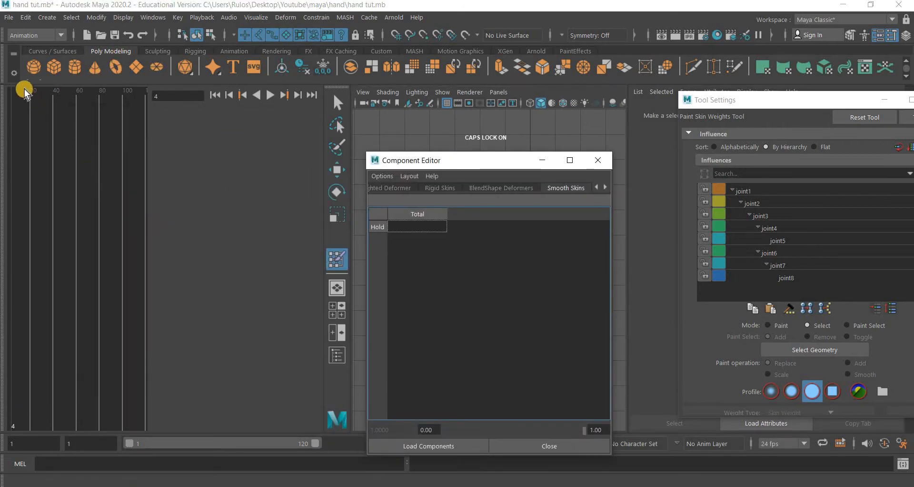
left_click_drag(2, 95, 64, 441)
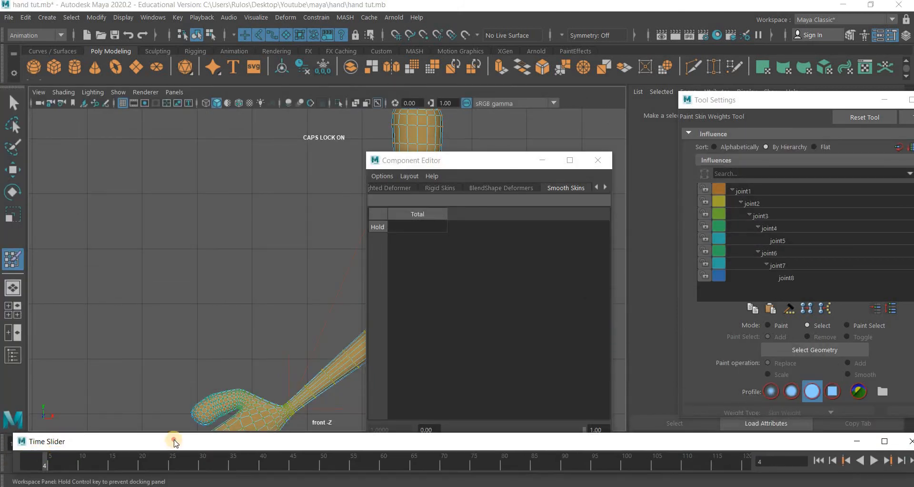
Try to dock the floating Time Slider beneath the viewport
left_click_drag(175, 442, 135, 475)
left_click(212, 406)
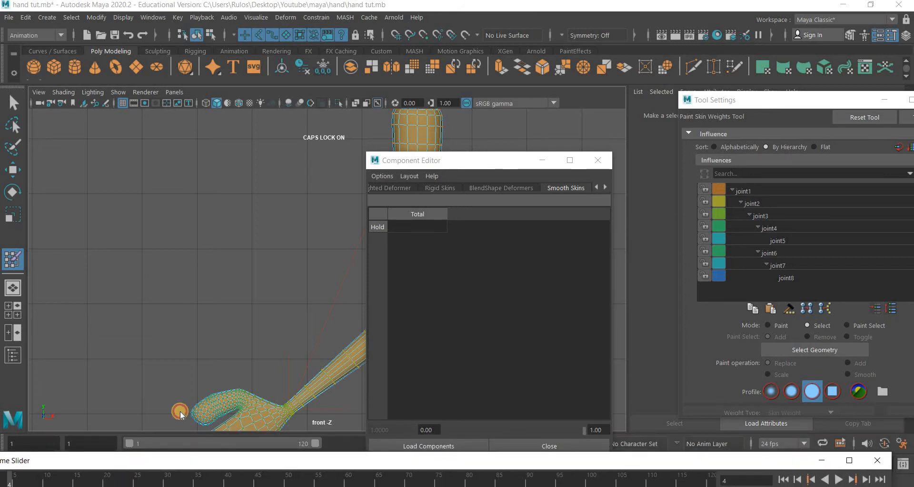
left_click_drag(180, 410, 12, 472)
left_click(92, 412)
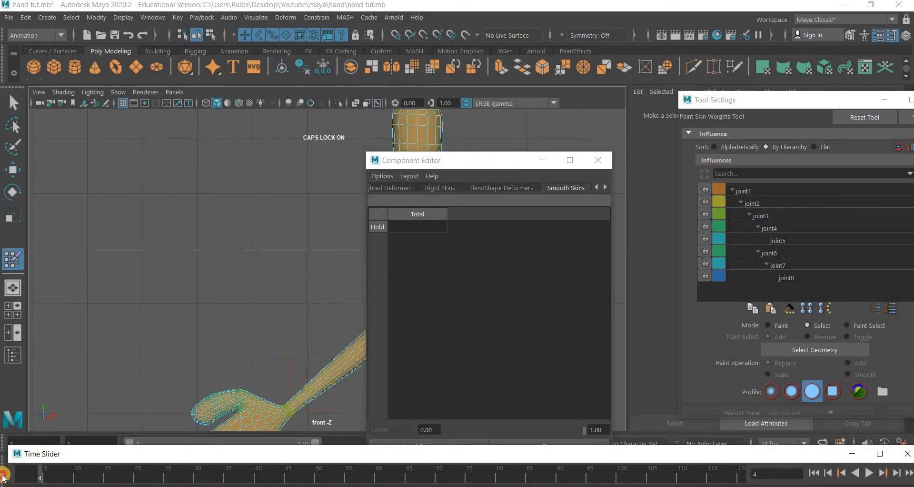
left_click_drag(75, 456, 73, 435)
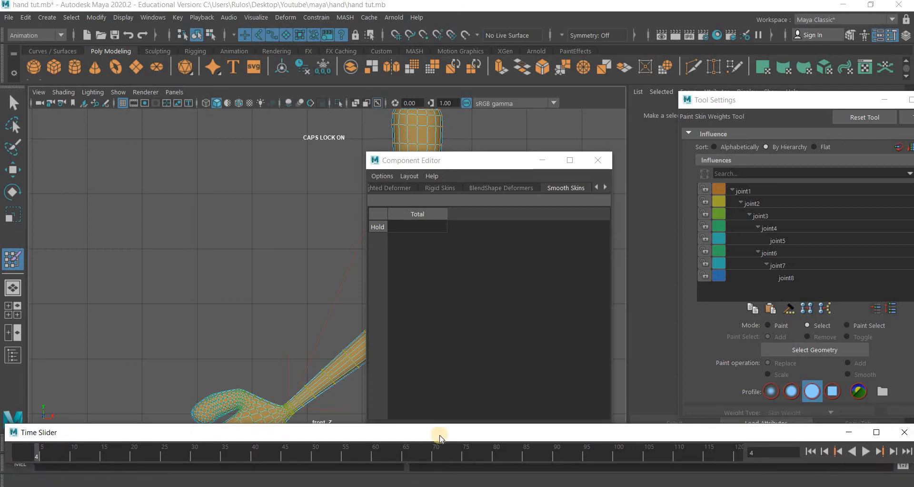
left_click_drag(440, 437, 405, 464)
left_click_drag(387, 383, 37, 447)
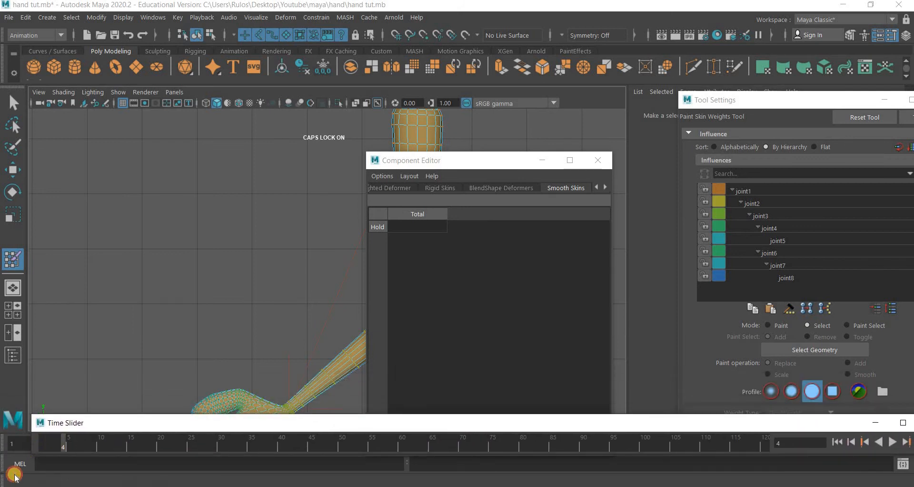
left_click_drag(14, 476, 12, 454)
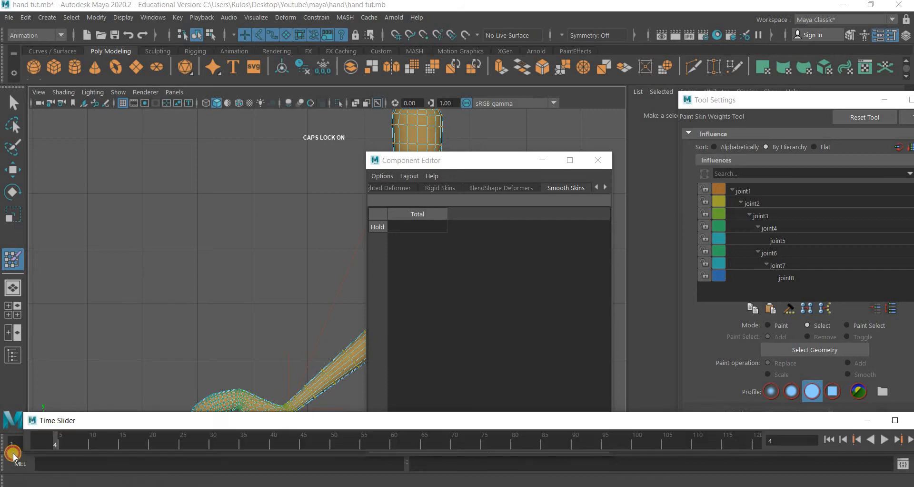
left_click(33, 420)
left_click(80, 420)
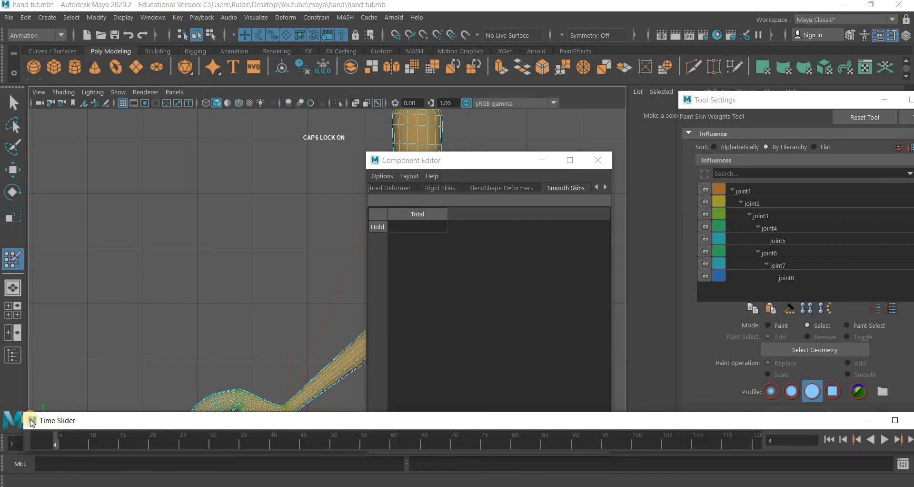
left_click(31, 421)
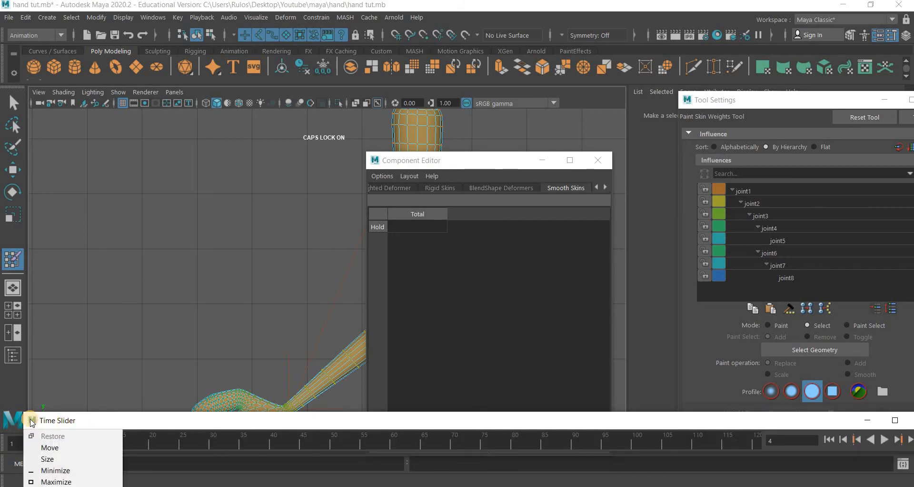
key("Down")
key("Down")
key("Down")
key("Down")
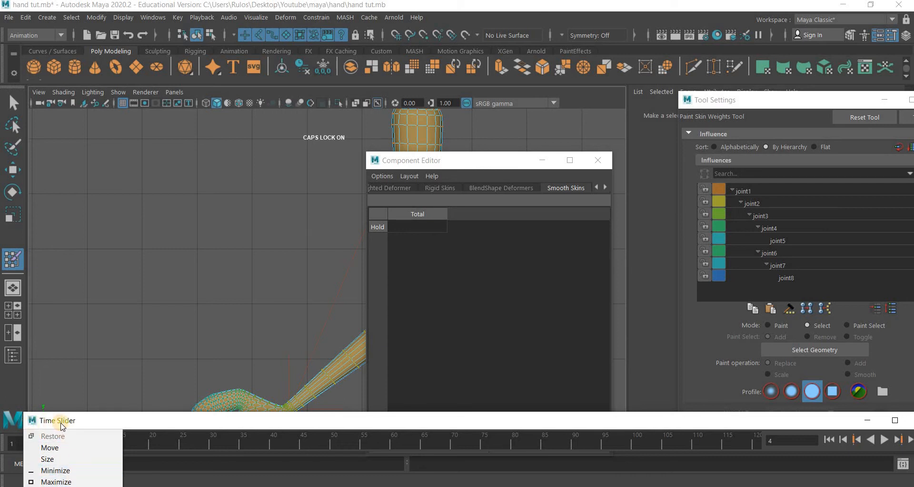
Dock the floating Time Slider below the command line
left_click(30, 466)
left_click_drag(30, 466, 142, 476)
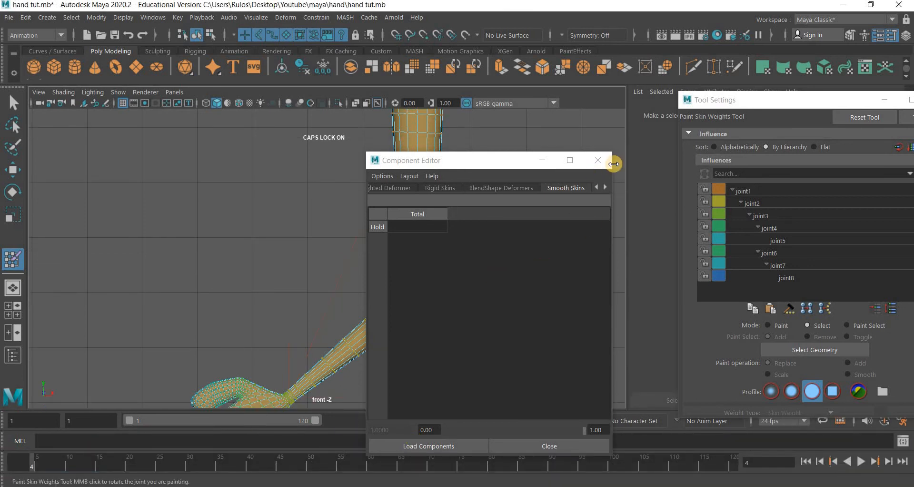
Move the Component Editor clear of the elbow and scrub to frames 11 and 7 to examine the inner elbow's crease
left_click_drag(222, 140, 204, 233)
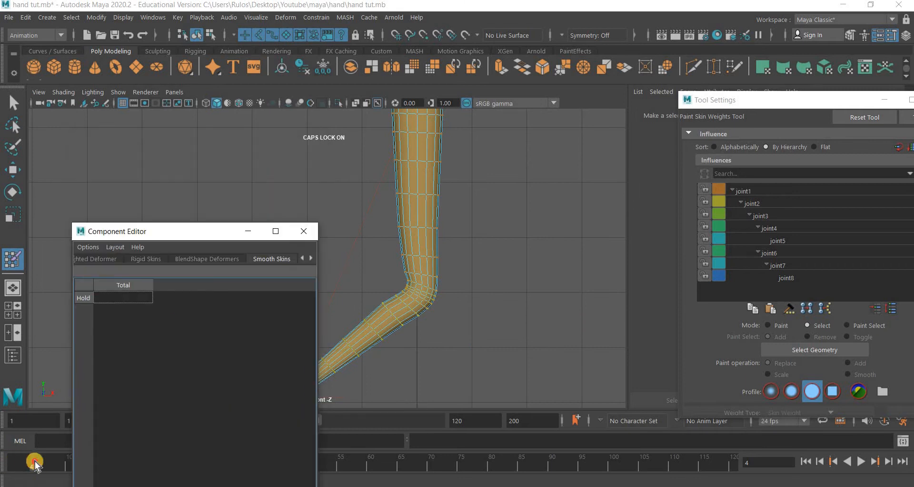
key("alt+v")
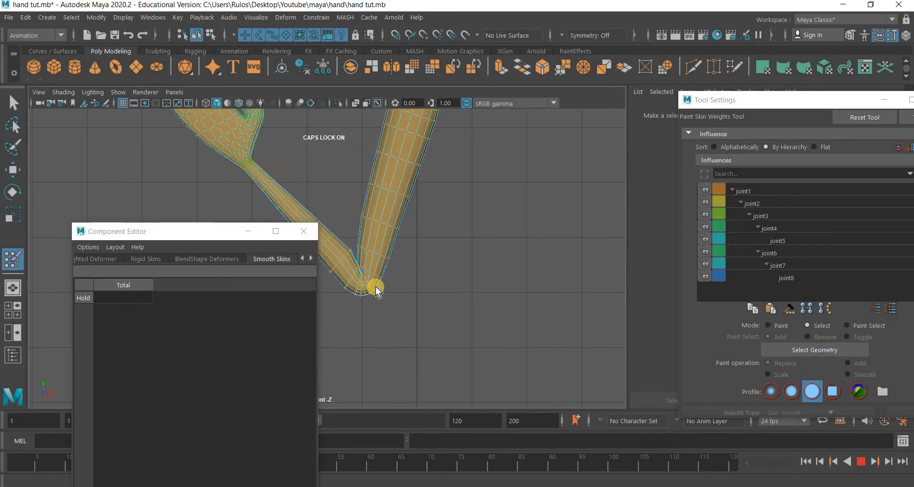
key("alt+v")
scroll(447, 342, "up", 10)
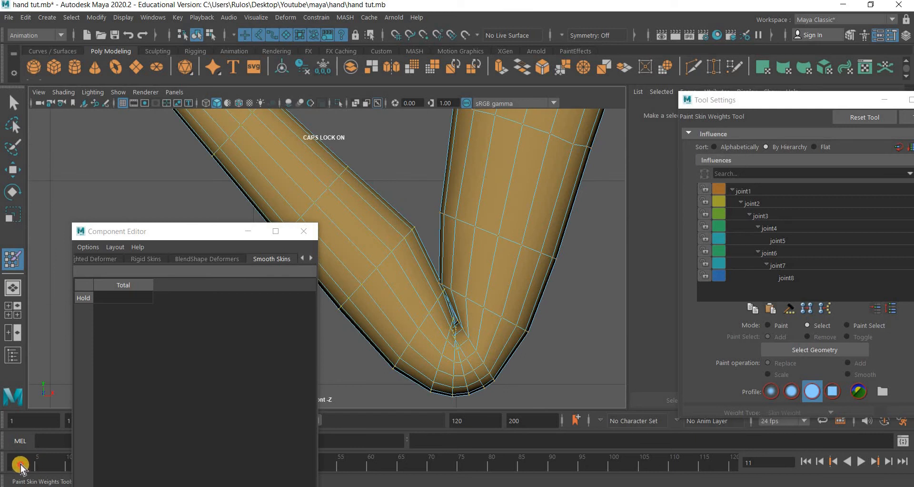
key("alt+v")
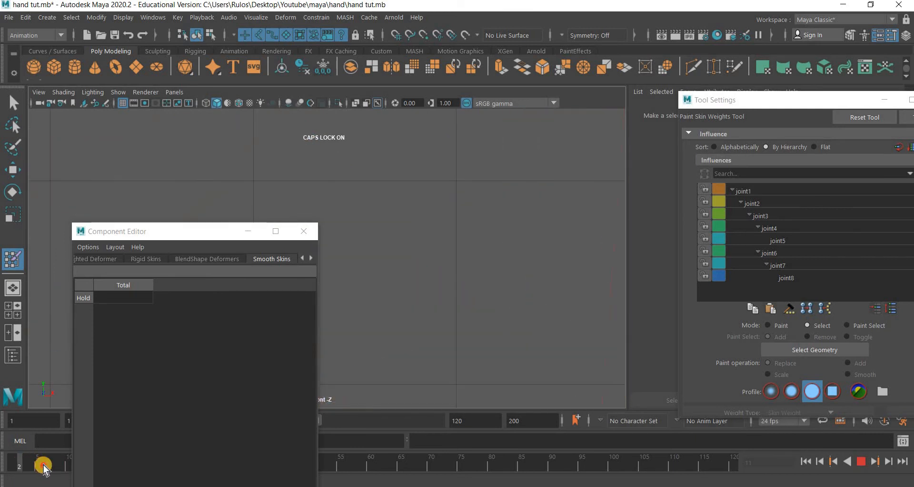
key("alt+v")
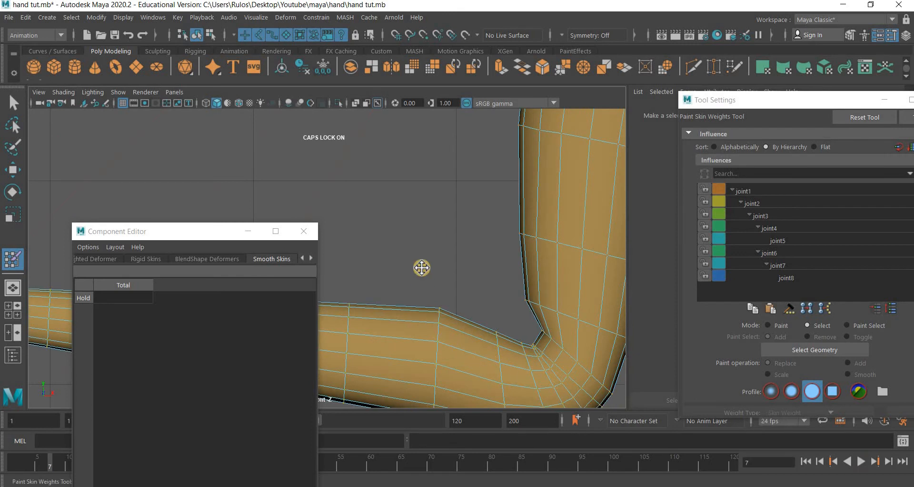
Select the second vertex row above the elbow's centre and set its joint1 weight to 0.7
mouse_move(422, 267)
middle_mouse_down("alt")
mouse_move(452, 238)
mouse_move(431, 257)
middle_mouse_up("alt")
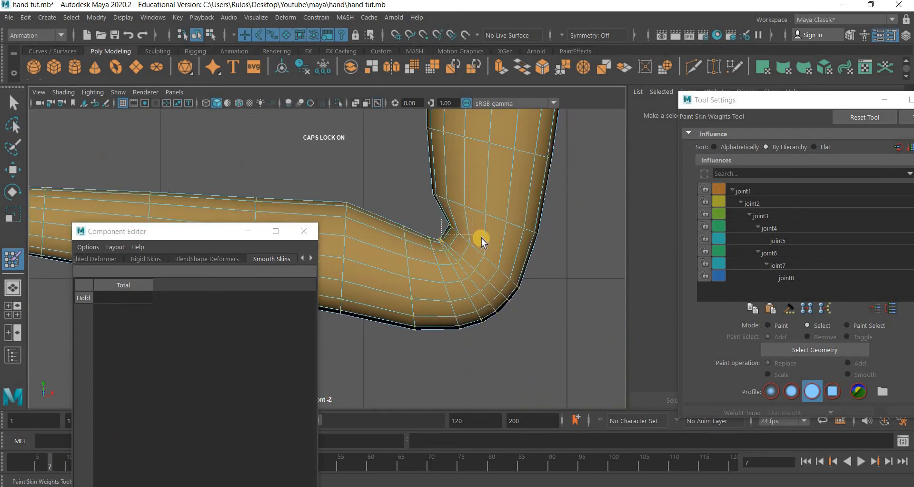
mouse_move(481, 238)
left_mouse_down()
mouse_move(489, 263)
mouse_move(538, 301)
left_mouse_up()
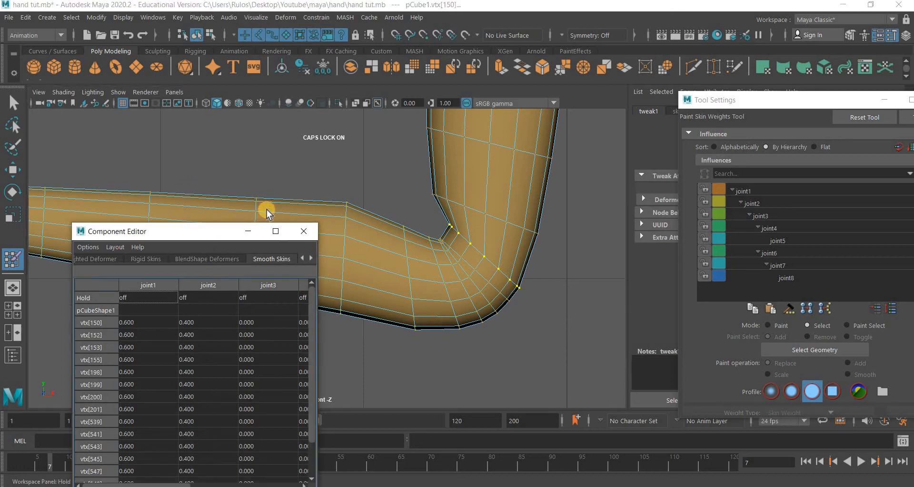
left_click_drag(262, 231, 249, 162)
left_click_drag(128, 442, 130, 465)
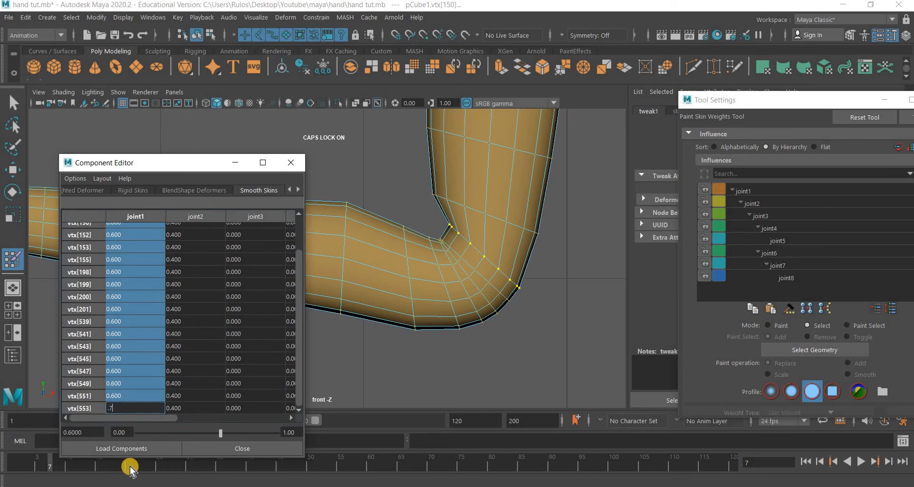
key("Return")
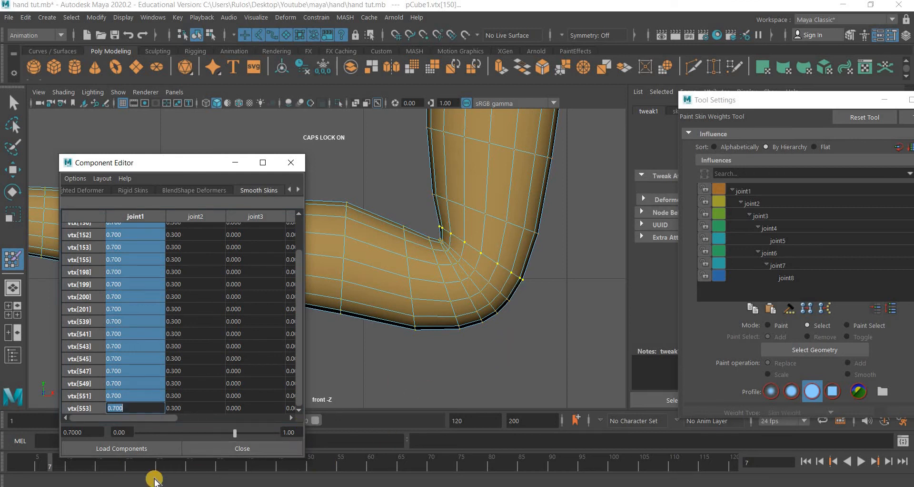
Return to frame 1, select the first vertex row above the elbow's centre and scrub to frame 7
left_click(48, 464)
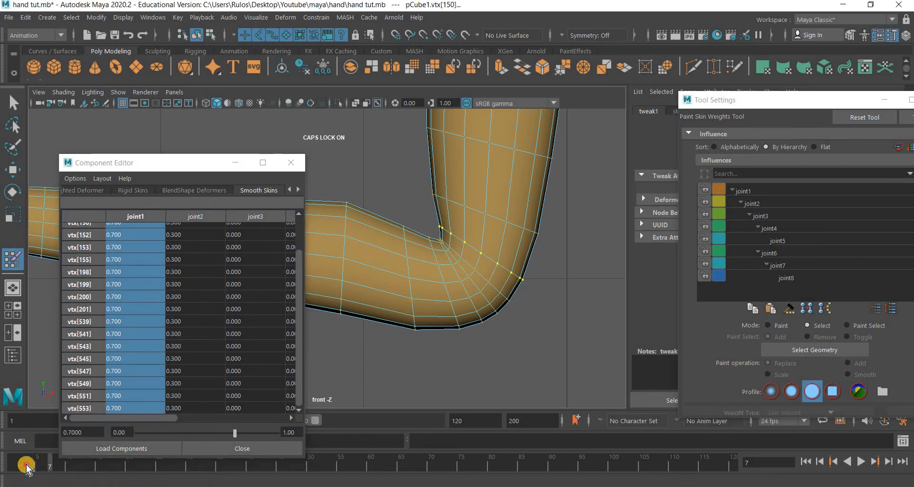
left_click_drag(26, 464, 6, 464)
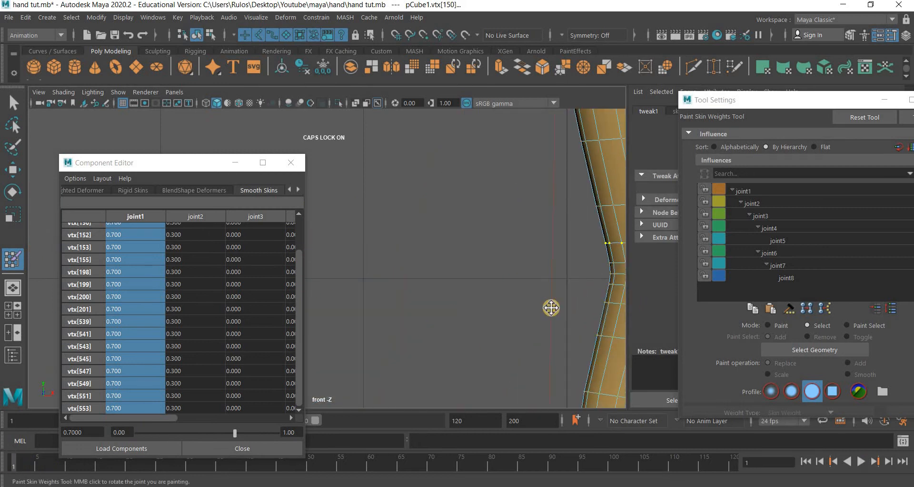
left_click_drag(552, 307, 370, 283, "alt")
left_click(481, 236)
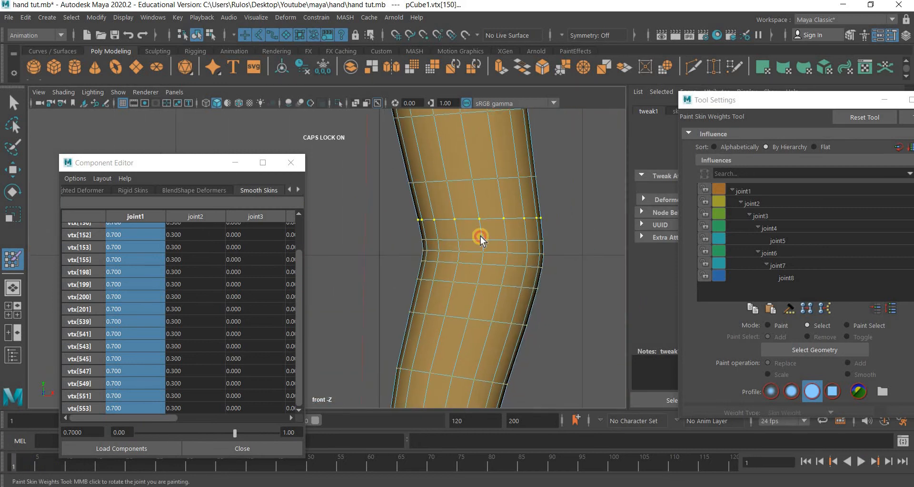
left_click(397, 241)
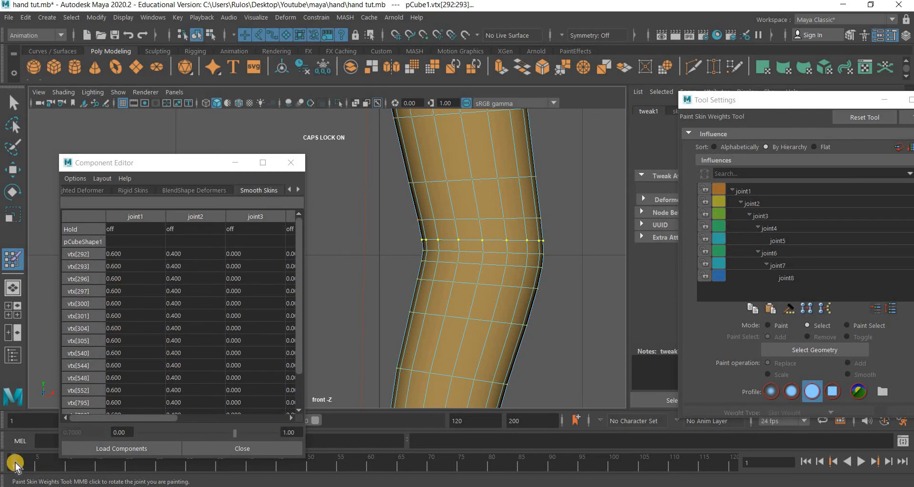
left_click_drag(15, 462, 51, 461)
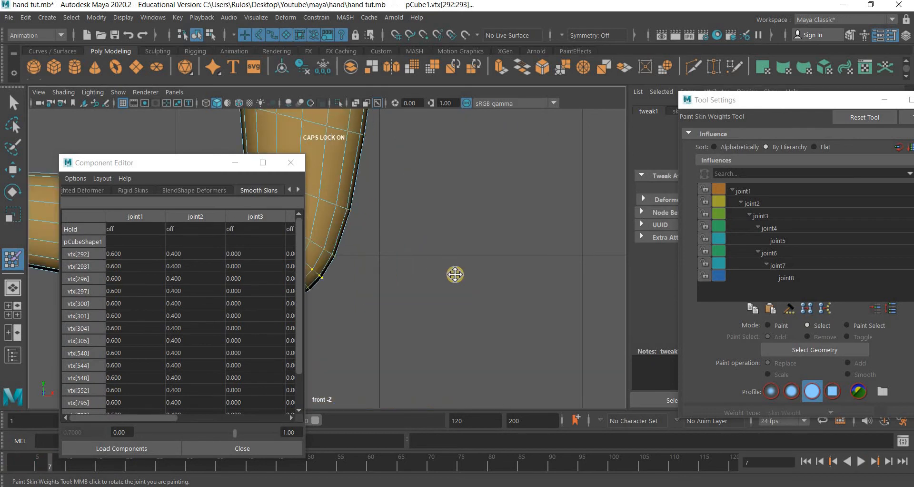
middle_click_drag(387, 274, 570, 272, "alt")
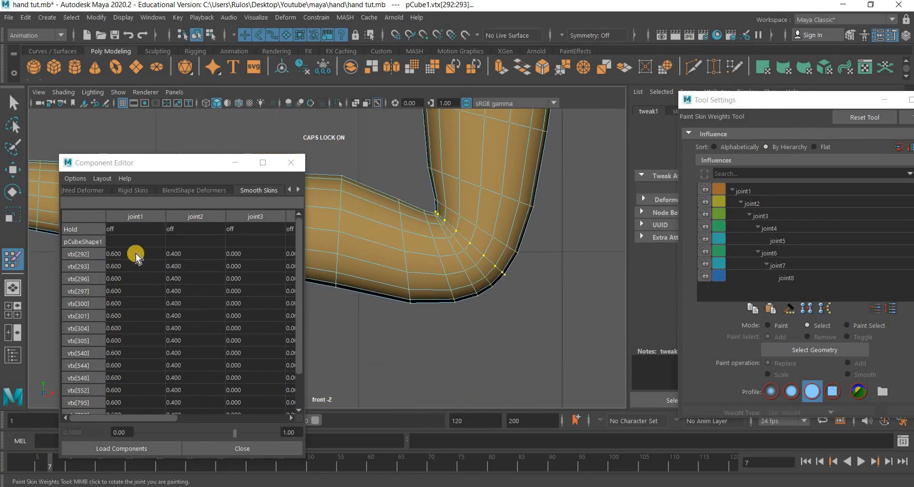
Test joint1 weights of 0.7, 0.8, 0.6 and 0.5 on the selected row and settle on 0.55
left_click_drag(136, 253, 126, 452)
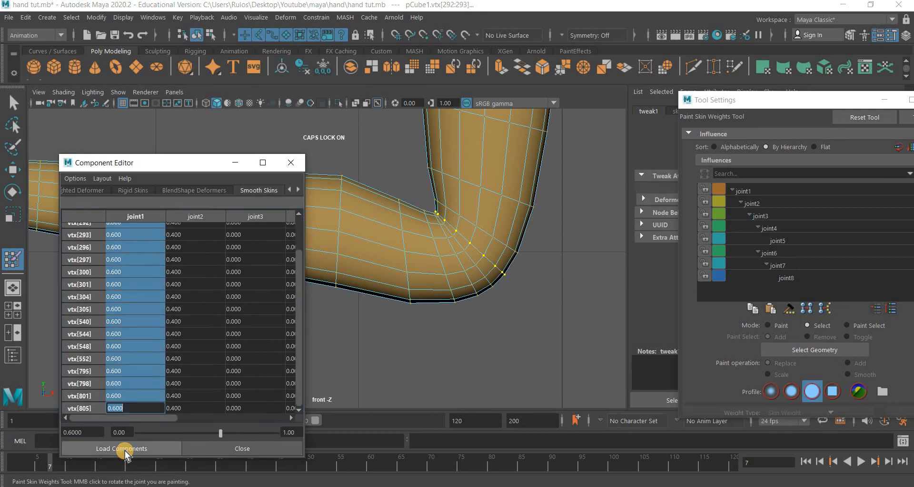
key("Return")
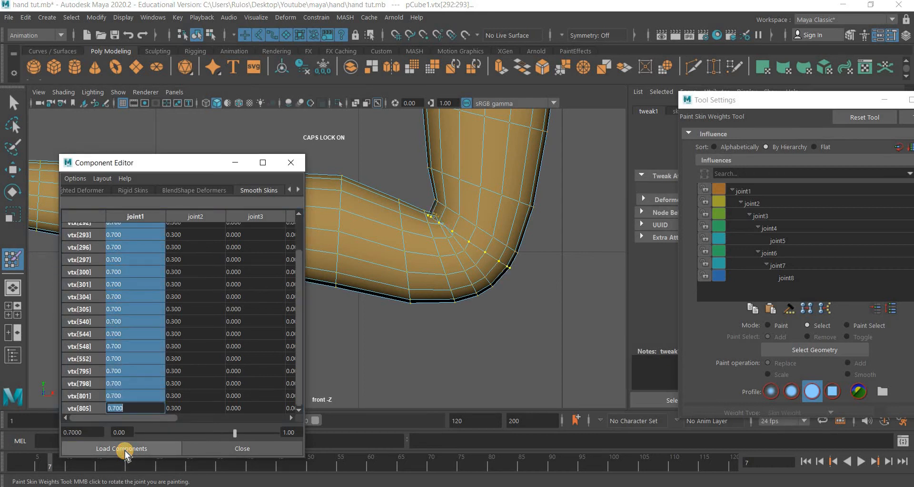
type(".8")
key("Return")
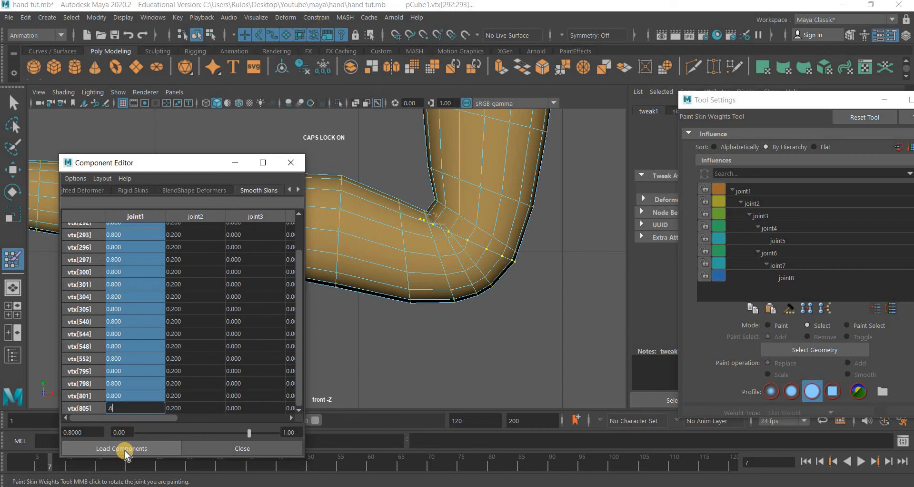
key("Return")
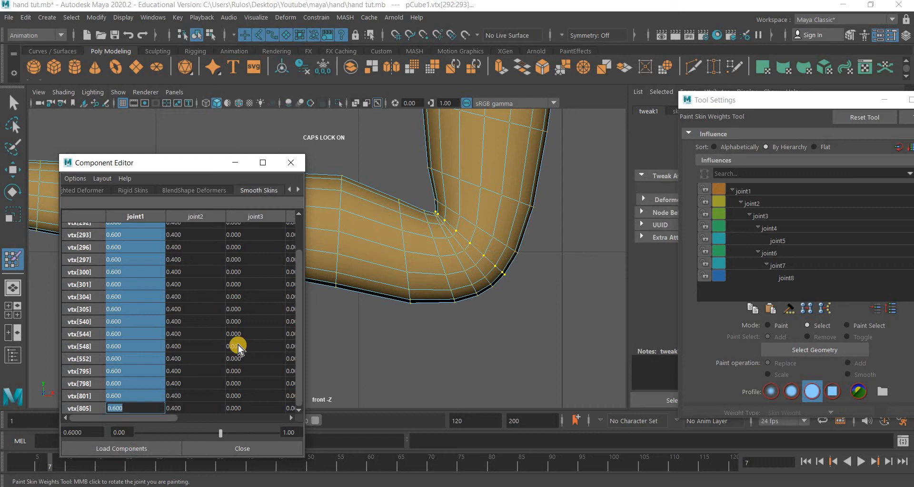
type(".5")
key("Return")
type(".55")
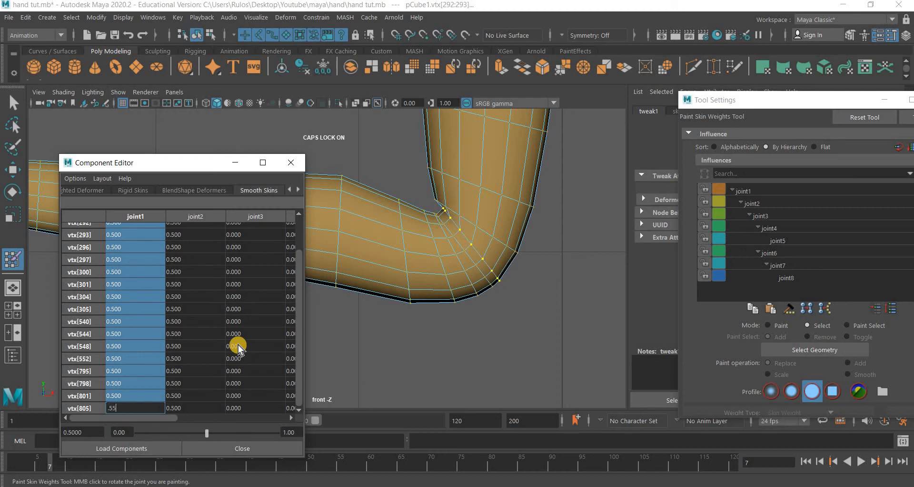
key("Return")
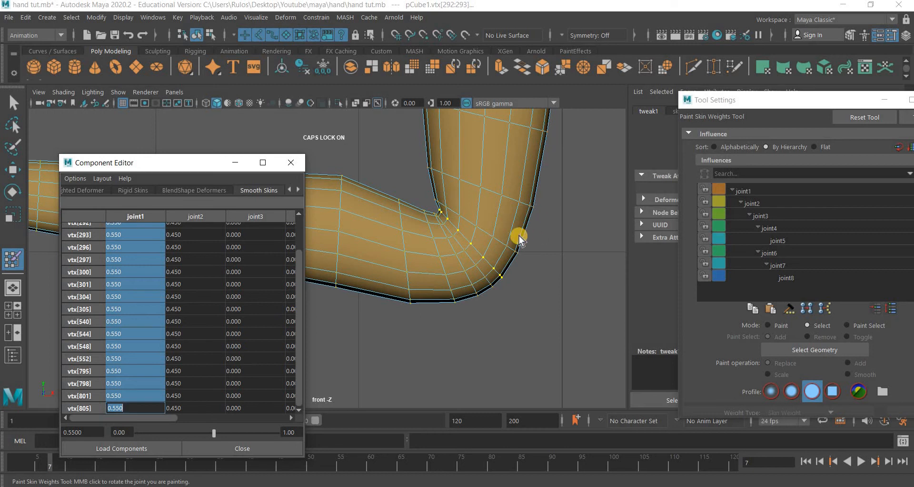
Return to frame 1, select the first vertex row below the elbow's centre and scrub to frame 8
scroll(519, 236, "up", 2)
left_click_drag(48, 468, 7, 466)
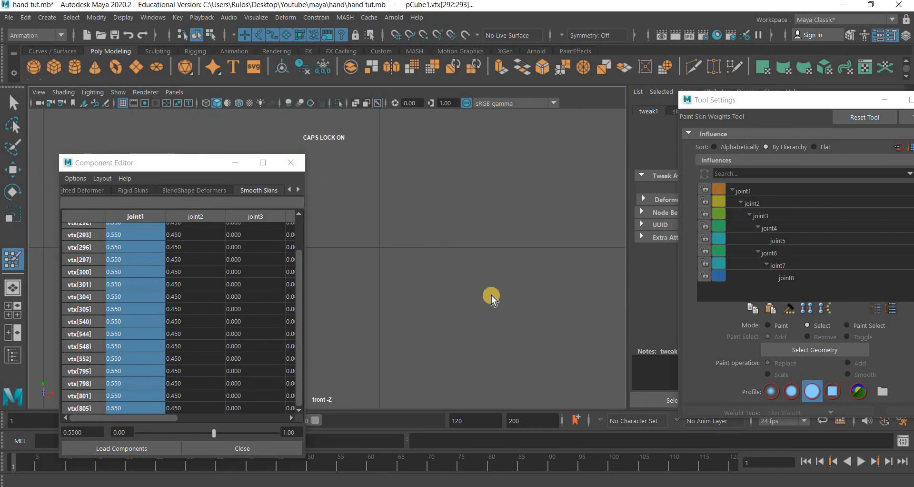
scroll(476, 295, "down", 10)
scroll(440, 295, "up", 3)
scroll(444, 295, "up", 5)
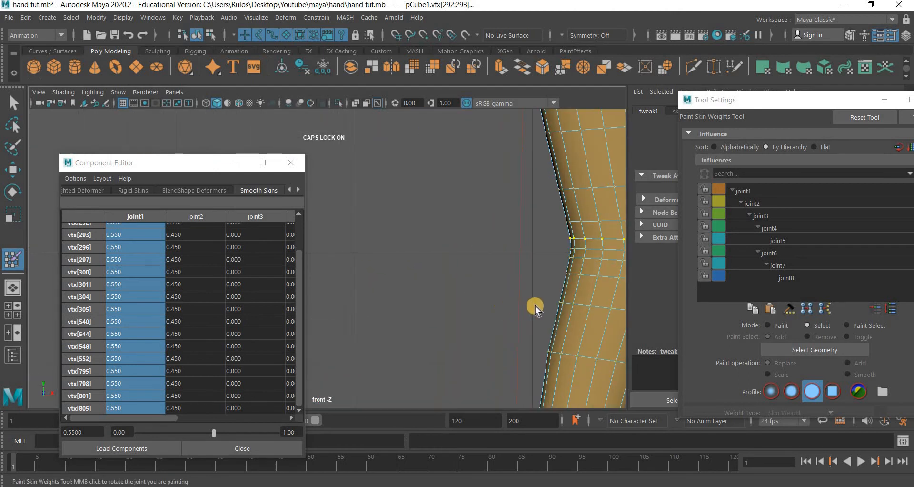
middle_click_drag(589, 248, 565, 245, "alt")
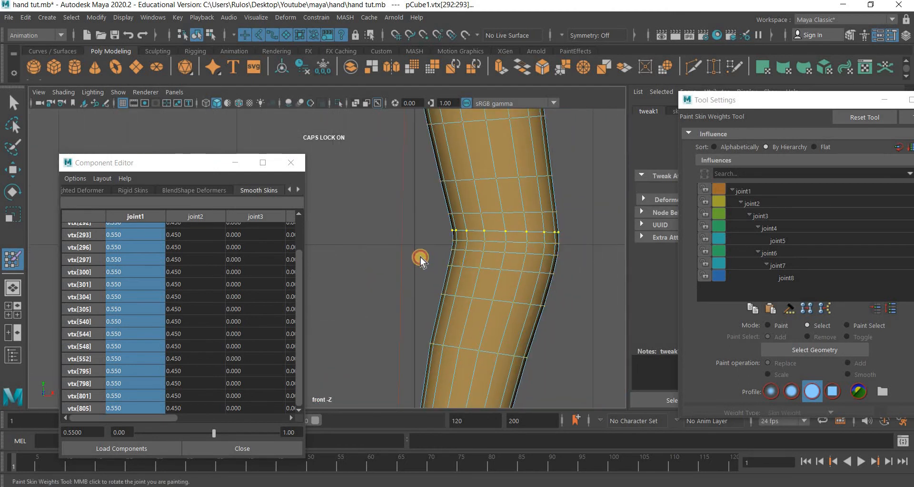
key("Down")
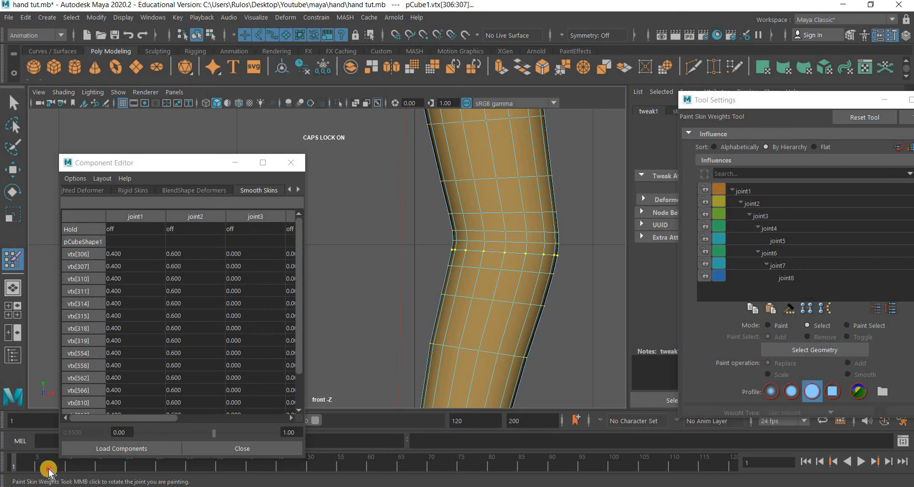
left_click_drag(48, 469, 56, 469)
scroll(459, 245, "up", 2)
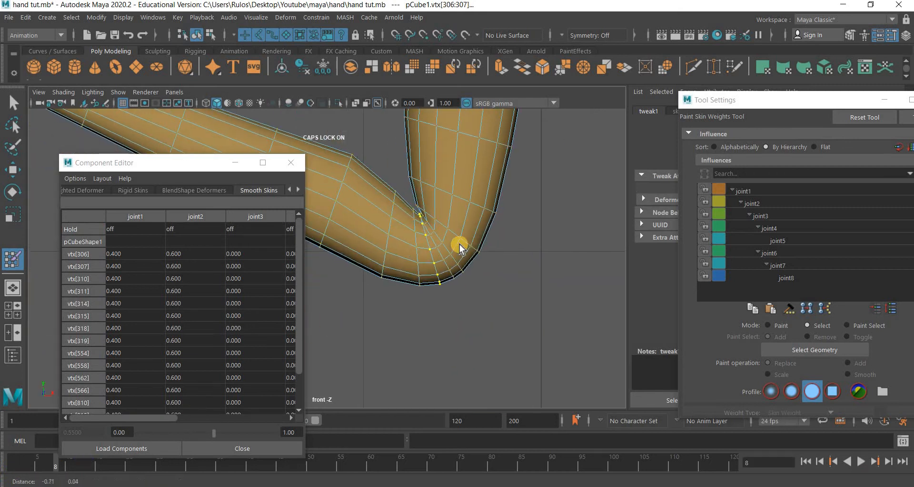
scroll(459, 244, "up", 2)
scroll(452, 239, "up", 3)
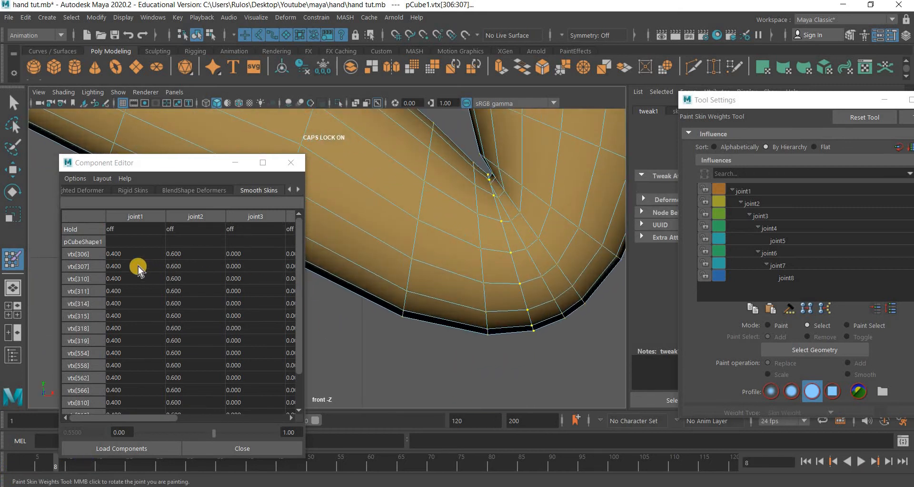
Try a joint2 weight of 0.55 on the row below the elbow's centre and return it to 0.6
left_click_drag(200, 455, 200, 455)
key("Return")
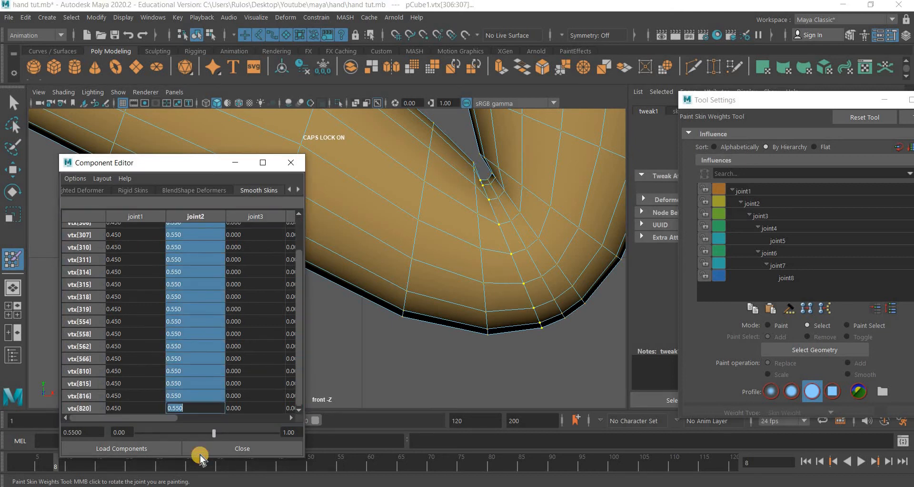
type(".6")
key("Return")
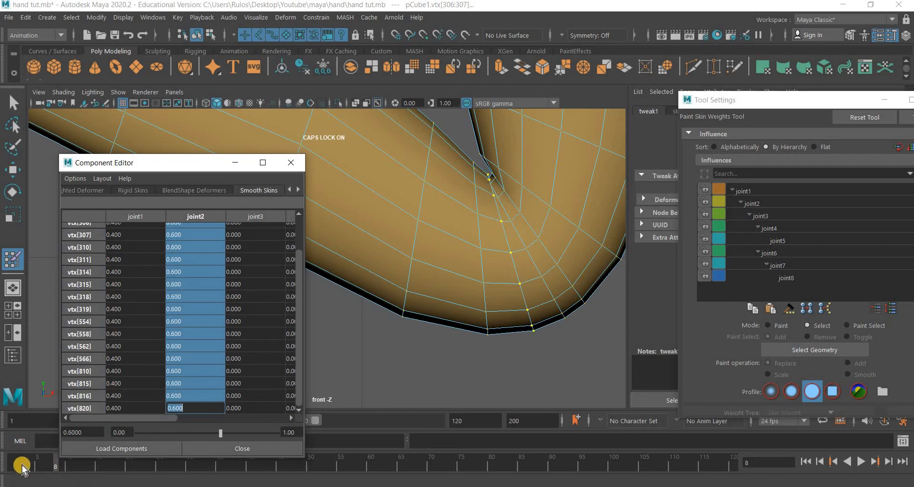
Go back to frame 1, select the elbow's centre vertex row and set its joint1 weight to 0.6
key("alt+v")
key("alt+v")
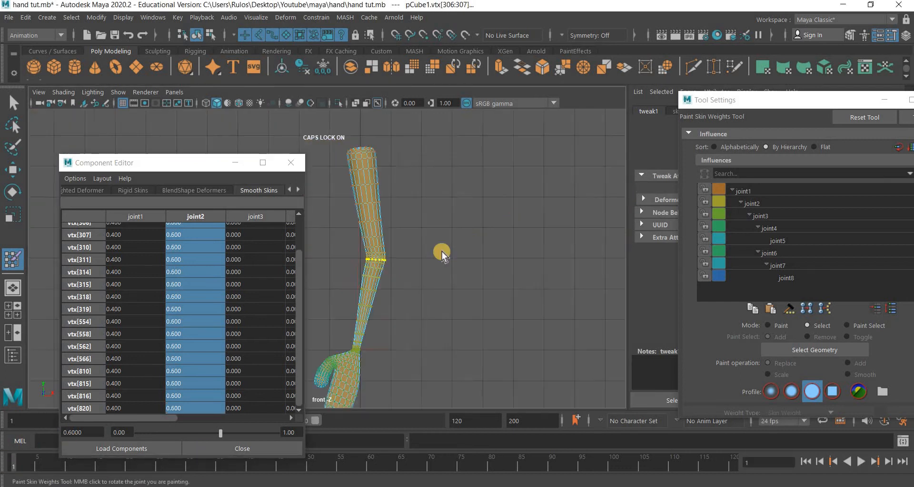
right_click_drag(440, 280, 539, 272, "alt")
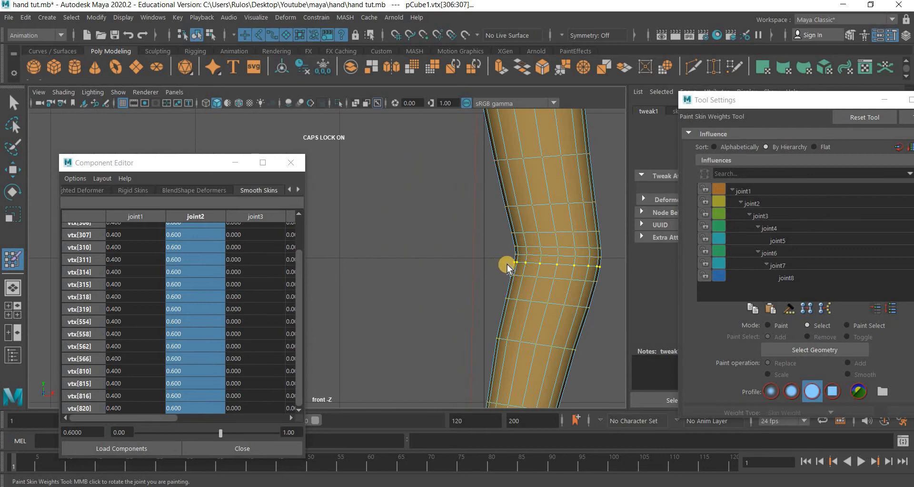
middle_click_drag(542, 265, 469, 257, "alt")
right_click_drag(469, 257, 544, 229, "alt")
middle_click_drag(544, 229, 445, 231, "alt")
mouse_move(385, 239)
left_mouse_down()
mouse_move(543, 230)
mouse_move(378, 243)
left_mouse_up()
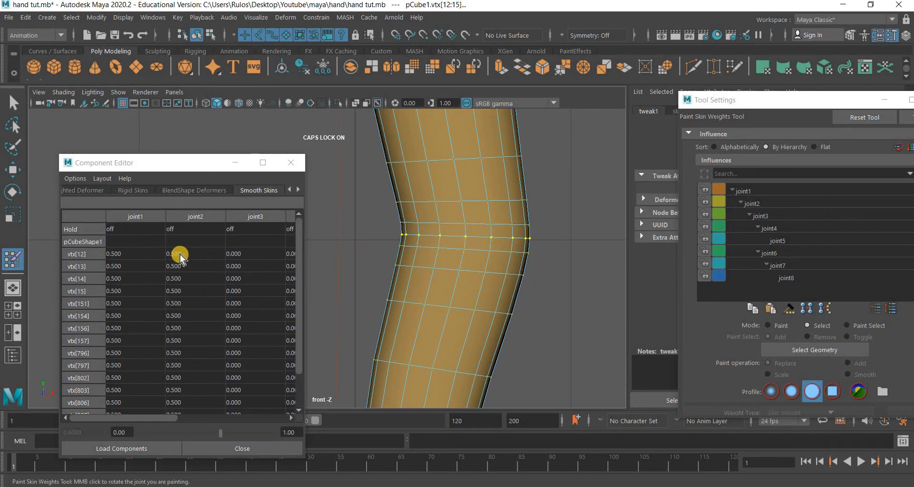
left_click_drag(142, 407, 134, 481)
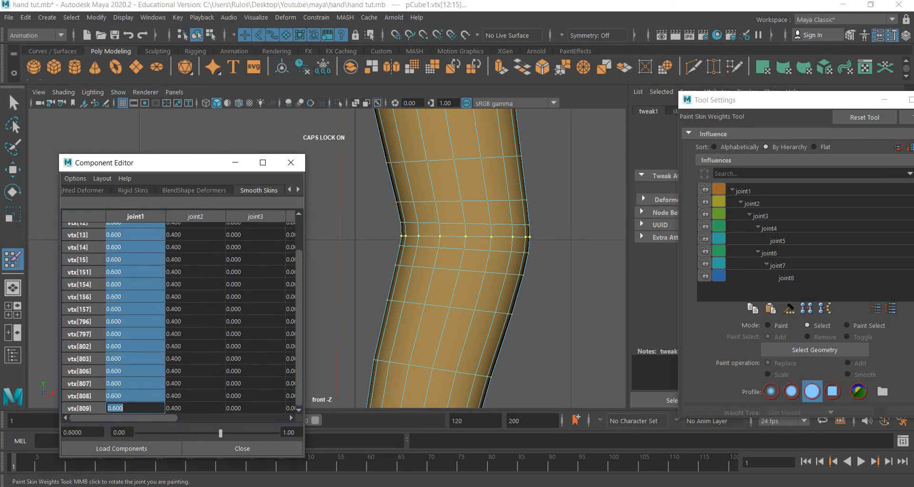
Scrub to frame 11 and examine the inner elbow's fold in the fully bent pose
left_click_drag(44, 463, 90, 447)
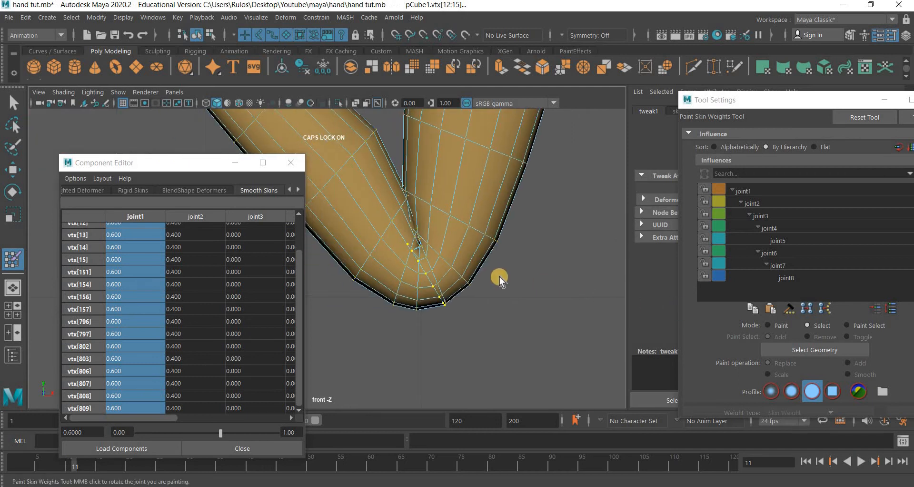
scroll(529, 300, "down", 5)
middle_click_drag(519, 300, 431, 299, "alt")
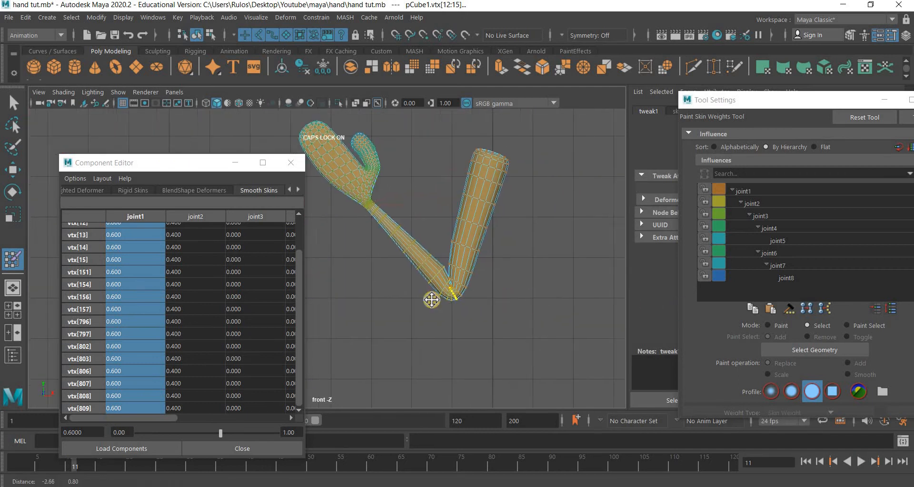
scroll(431, 299, "up", 8)
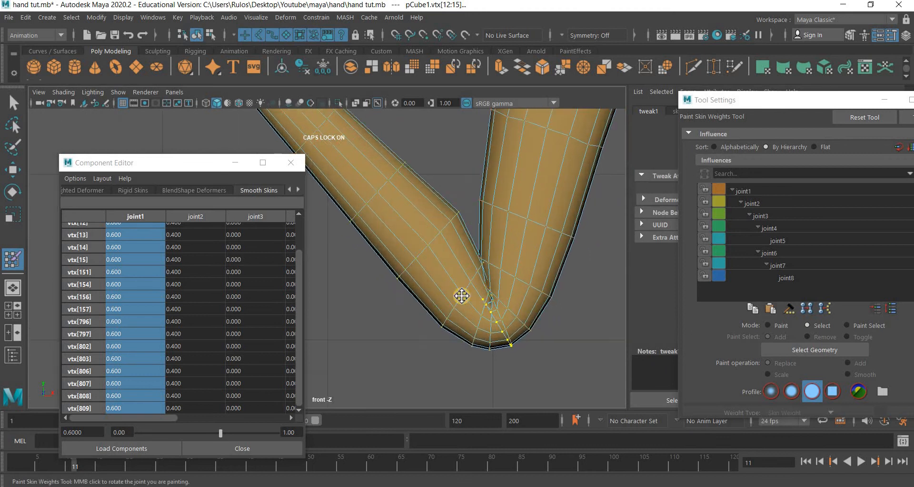
scroll(461, 296, "up", 3)
middle_click_drag(358, 189, 263, 182, "alt")
Close the Component Editor and scrub between frames 3 and 6 to inspect the elbow's bend
left_click(291, 162)
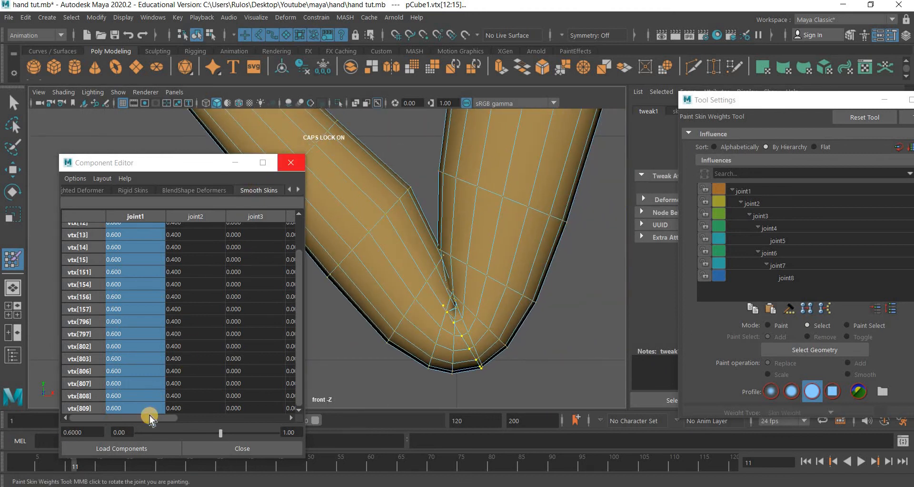
key("alt+v")
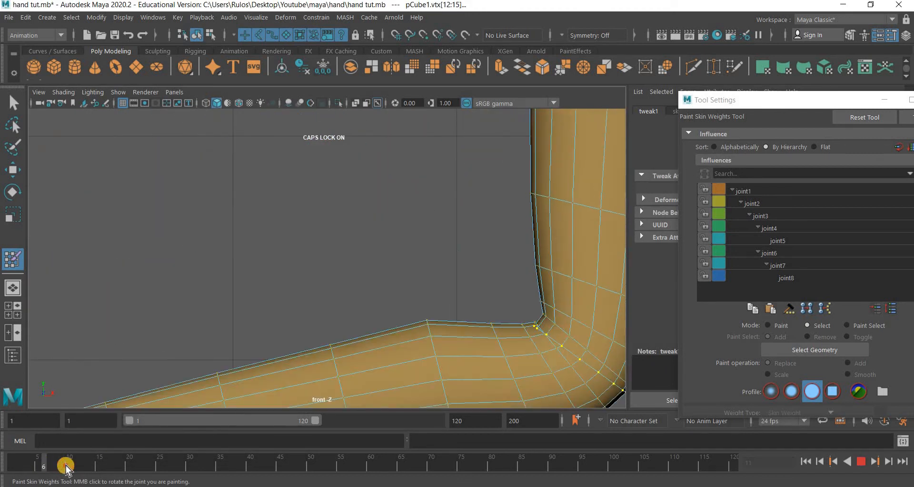
left_click_drag(38, 464, 27, 463)
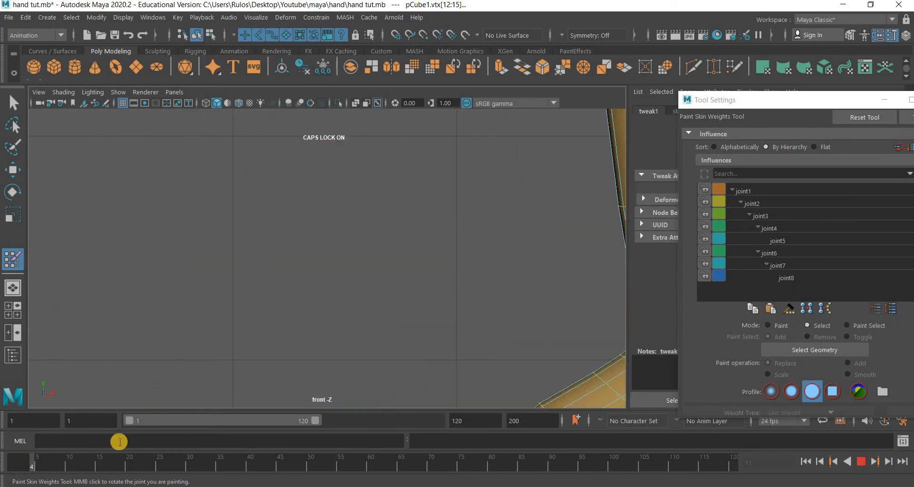
middle_click_drag(317, 214, 22, 442, "alt")
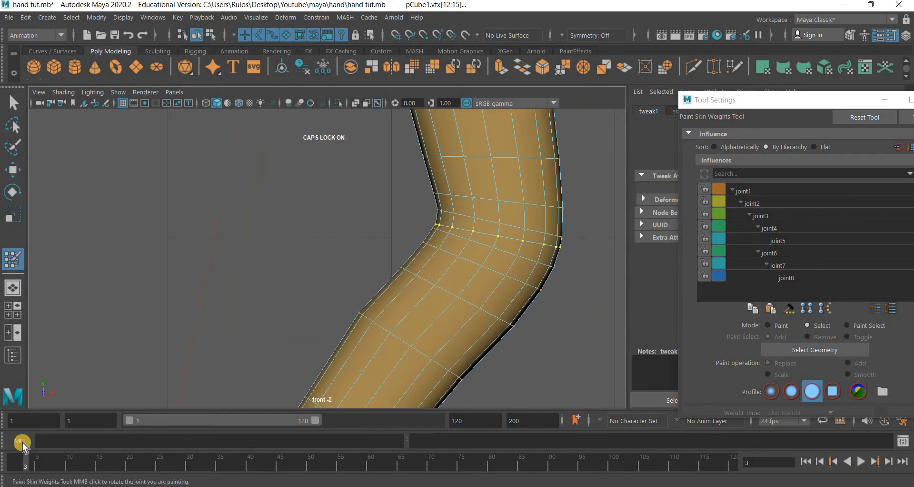
left_click_drag(7, 458, 43, 461)
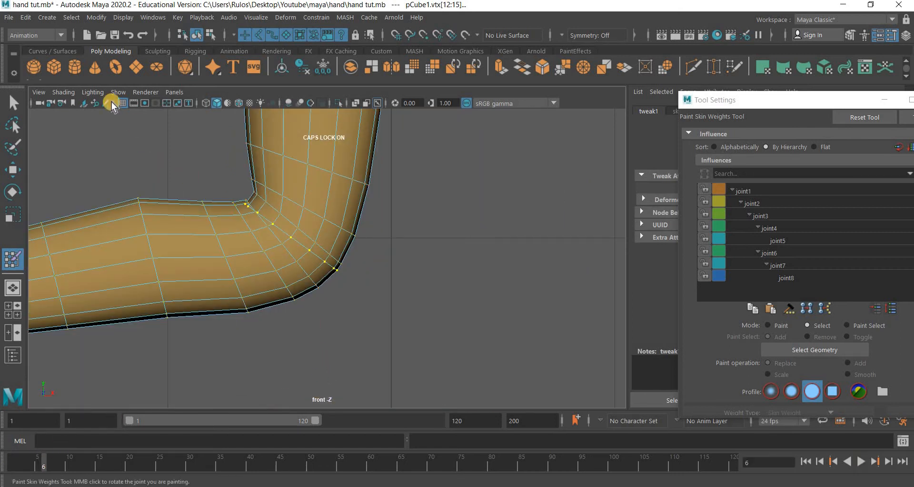
Open the Component Editor for the elbow's centre vertex row, set its joint1 weight to 0.55 and scrub to frame 7
left_click(153, 17)
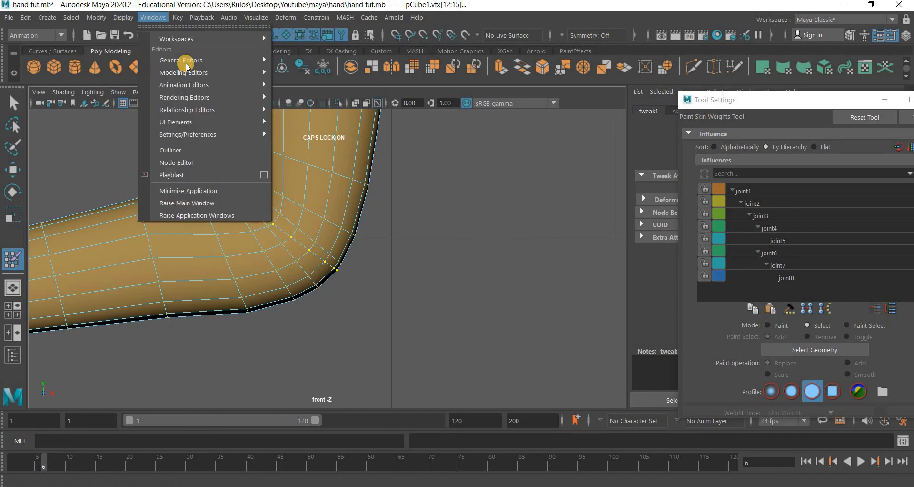
mouse_move(257, 60)
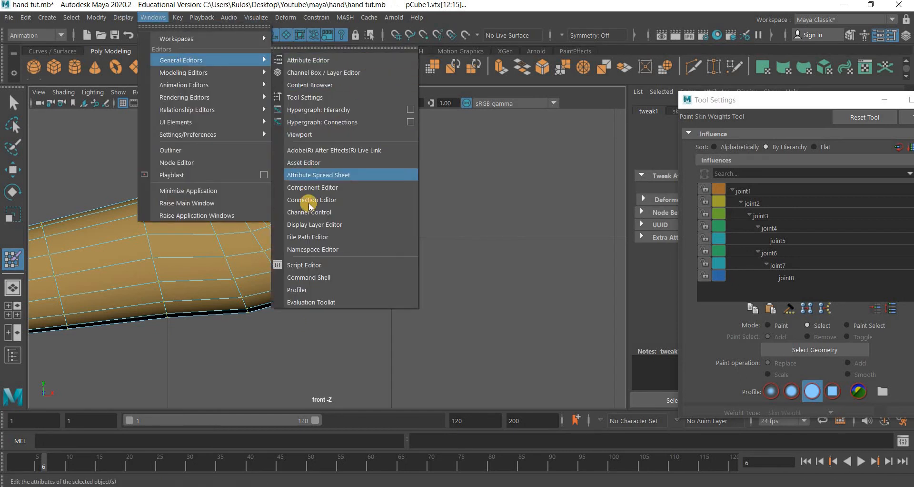
left_click(345, 205)
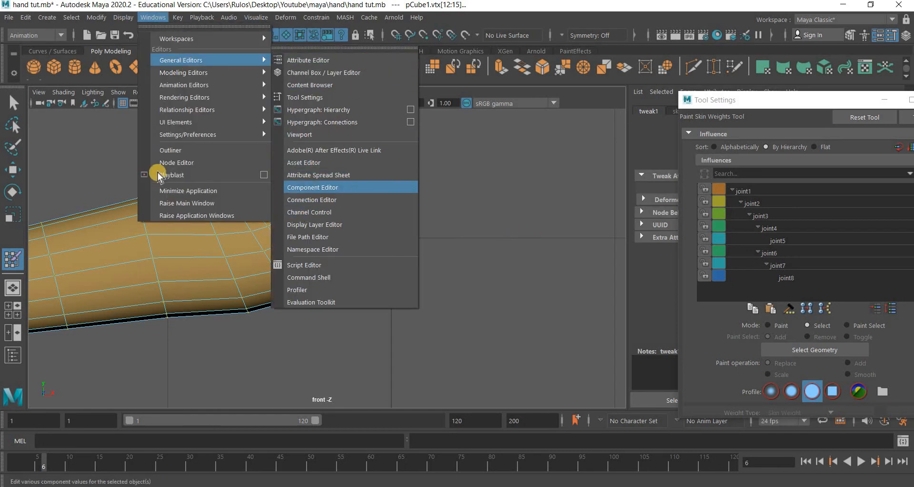
left_click(333, 187)
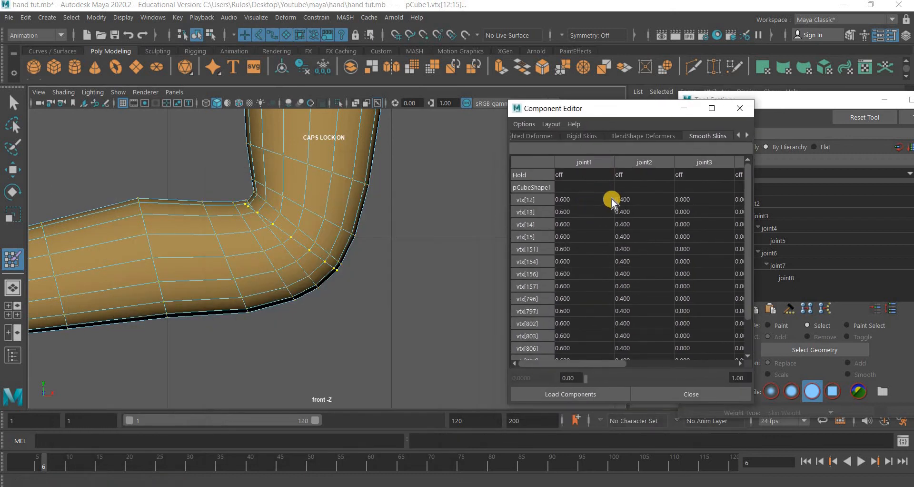
left_click_drag(580, 200, 574, 404)
type(".55")
key("Return")
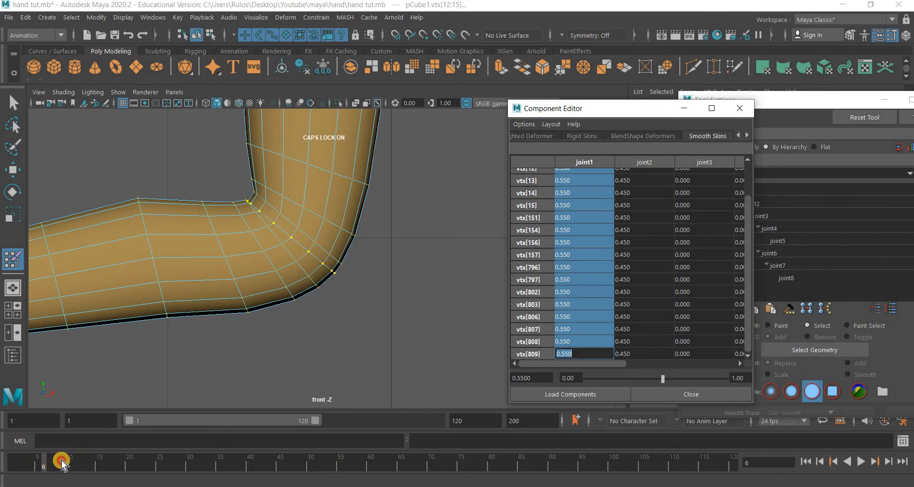
mouse_move(62, 460)
left_mouse_down()
mouse_move(73, 463)
mouse_move(37, 461)
mouse_move(50, 464)
left_mouse_up()
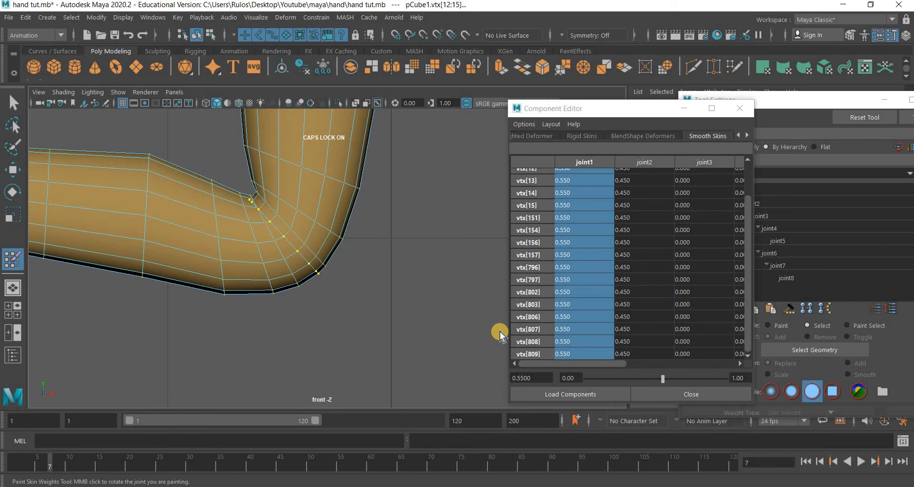
Set the joint1 weight of the elbow's centre vertex row to 0.5 and scrub the bend around frame 7
key("5")
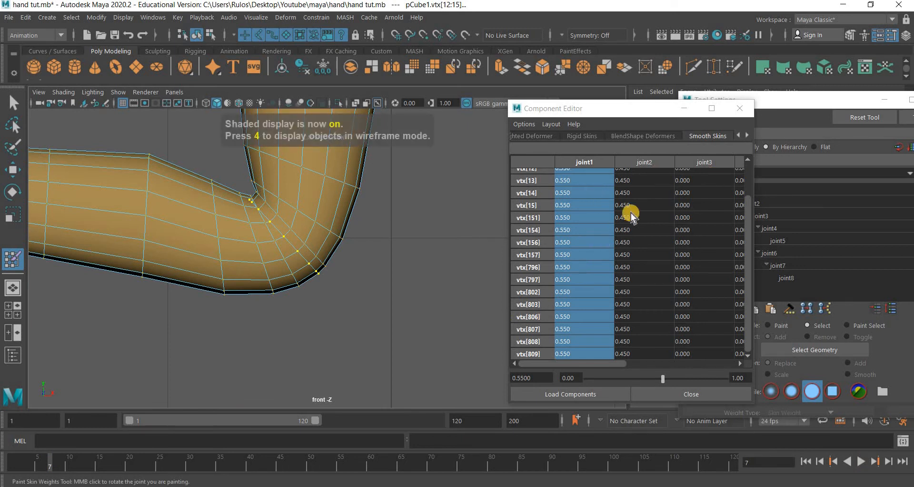
left_click(619, 219)
scroll(578, 212, "up", 2)
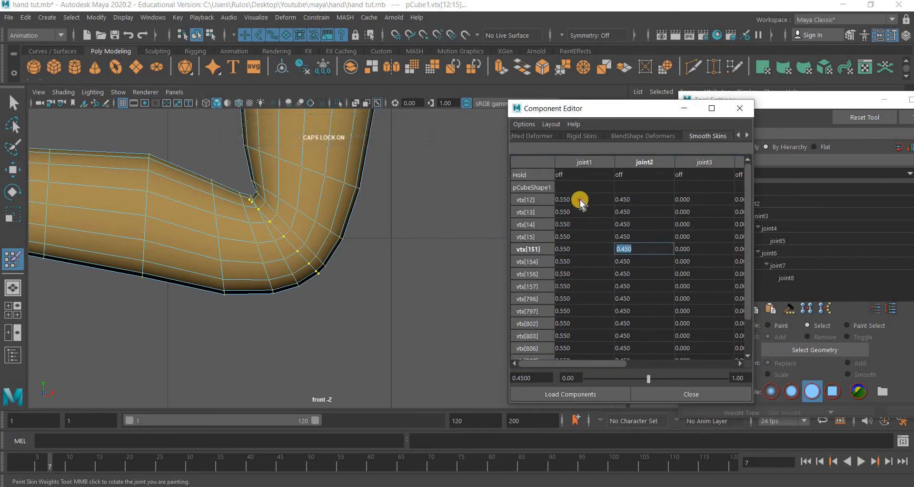
left_click_drag(579, 199, 567, 406)
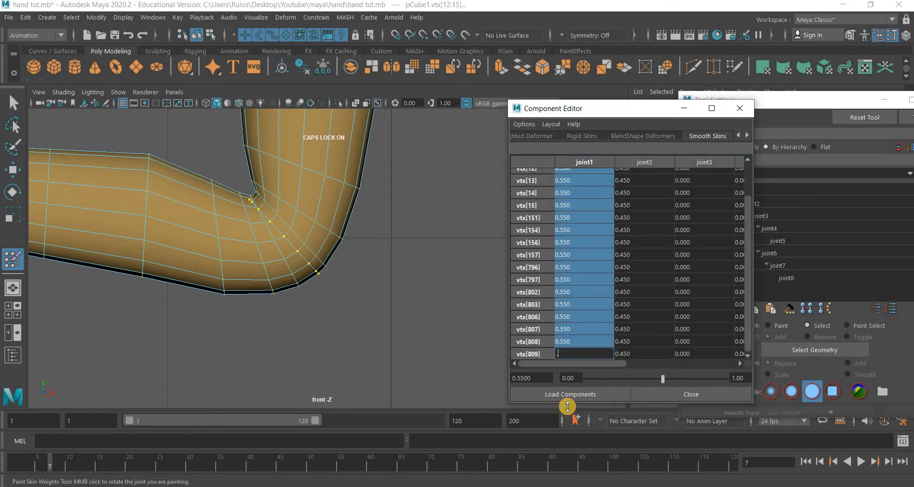
type(".5")
key("Return")
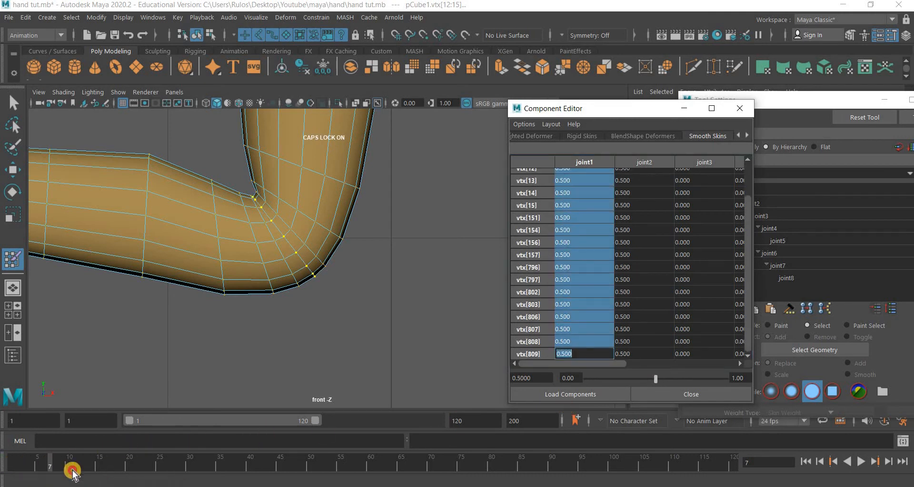
left_click_drag(74, 471, 50, 467)
Select the forearm vertex row just beyond the elbow's tight loops, set its joint2 weight to 0.9 and scrub to frame 8
left_click(227, 196)
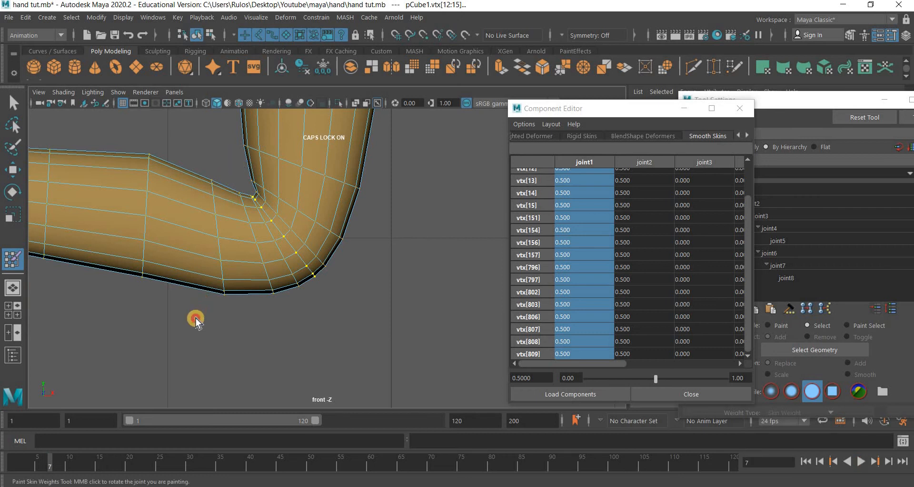
left_click_drag(195, 318, 195, 318)
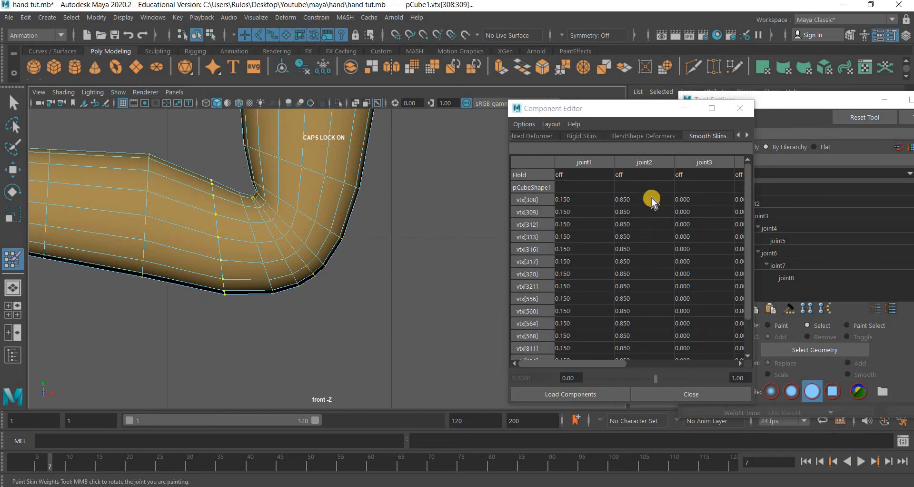
left_click_drag(652, 198, 632, 409)
type("0.9")
key("Return")
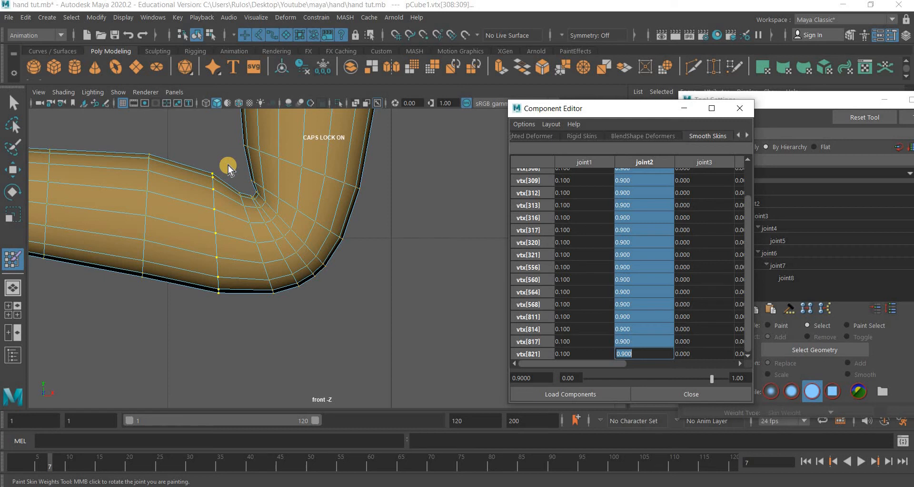
left_click(50, 465)
mouse_move(36, 464)
left_mouse_down()
mouse_move(58, 466)
mouse_move(41, 466)
left_mouse_up()
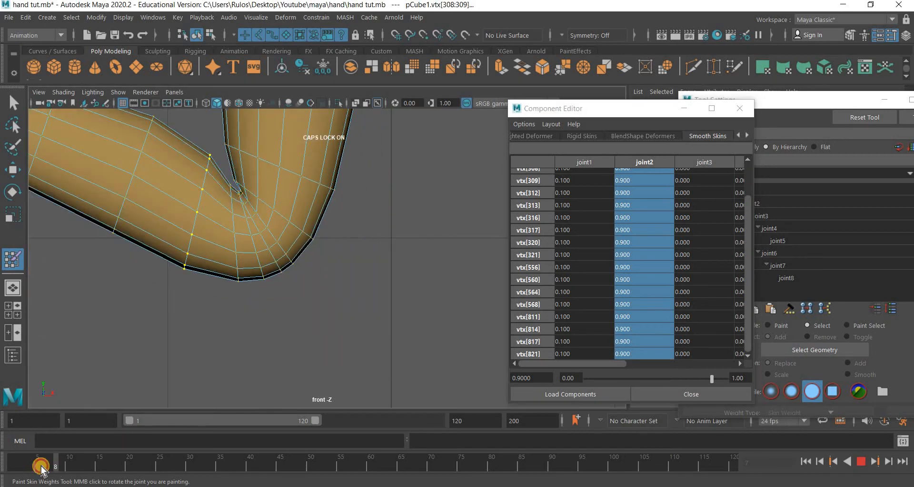
Check the next forearm row's weights, and set the joint1 weight to 1 on the upper-arm row second above the elbow's tight loops
scroll(196, 315, "down", 10)
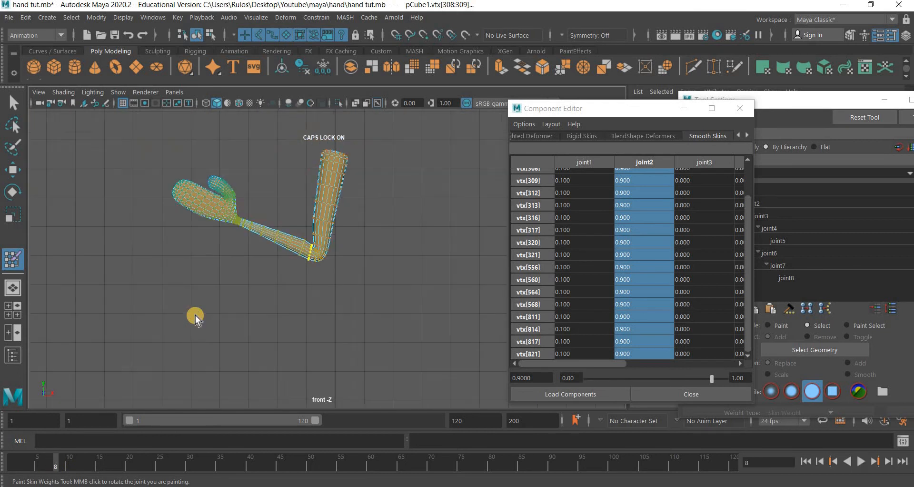
scroll(195, 316, "up", 10)
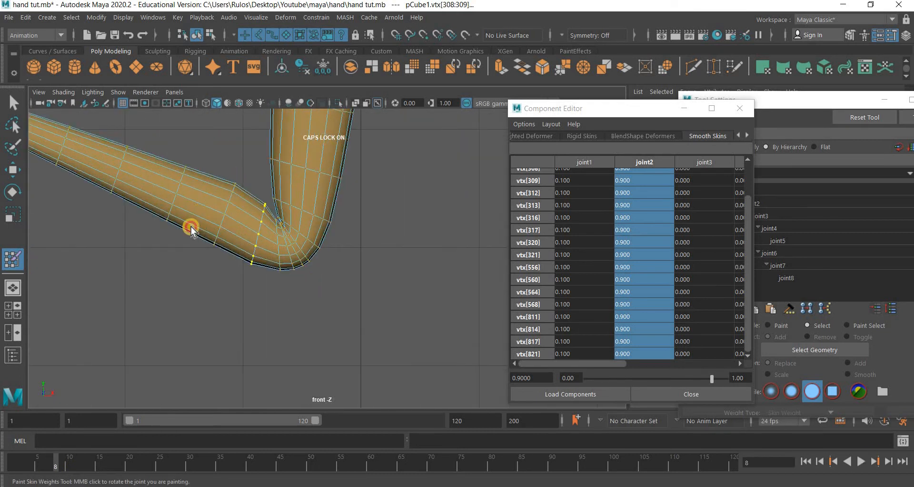
left_click(196, 252)
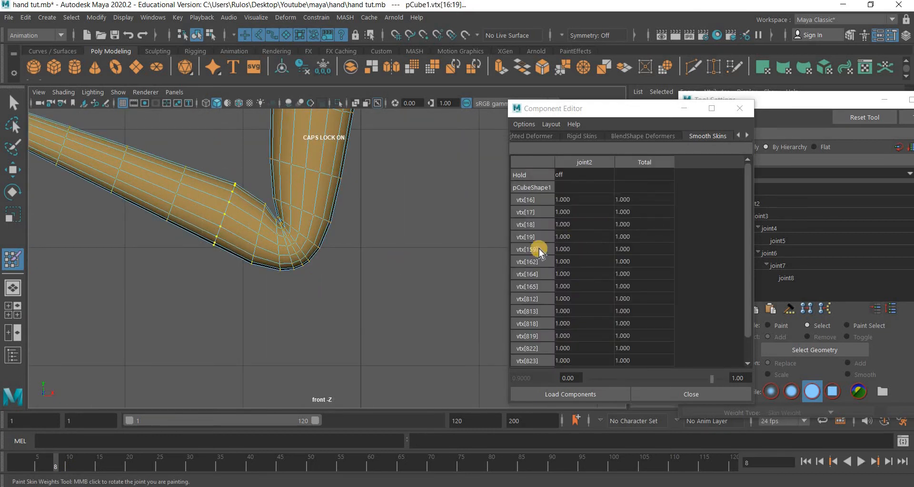
left_click_drag(258, 141, 365, 193)
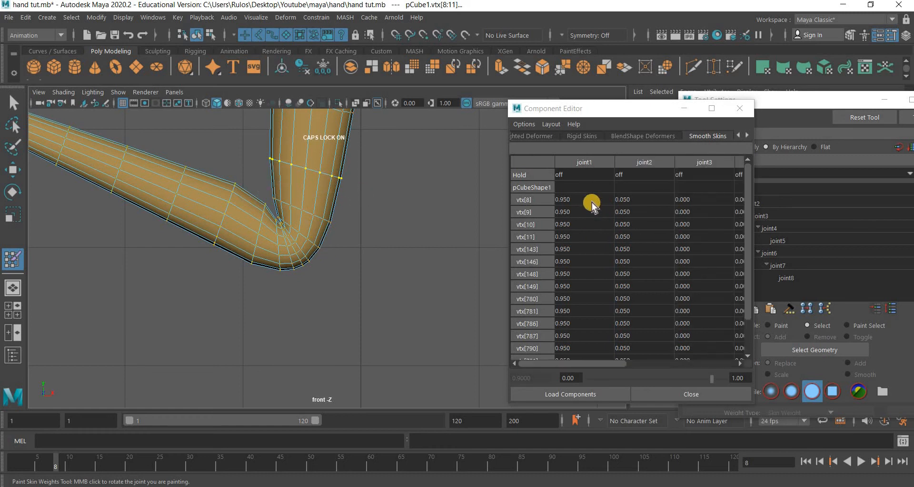
left_click_drag(592, 200, 584, 395)
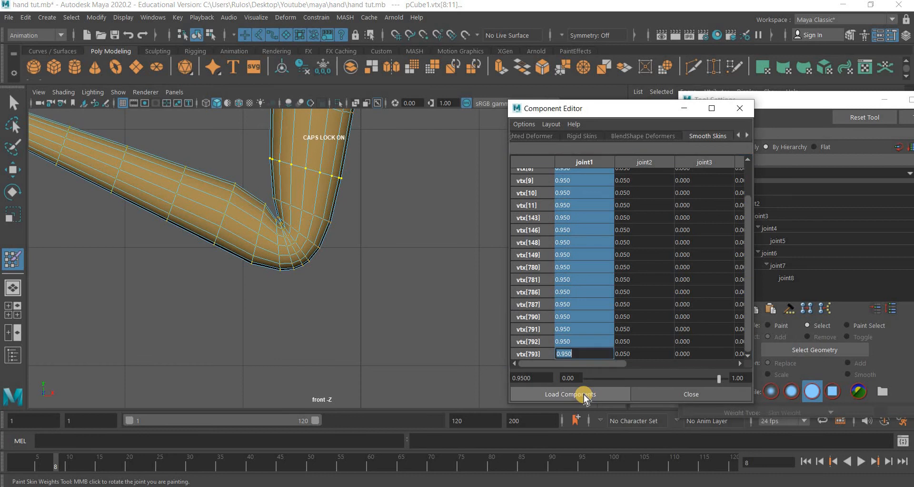
type("1")
key("Return")
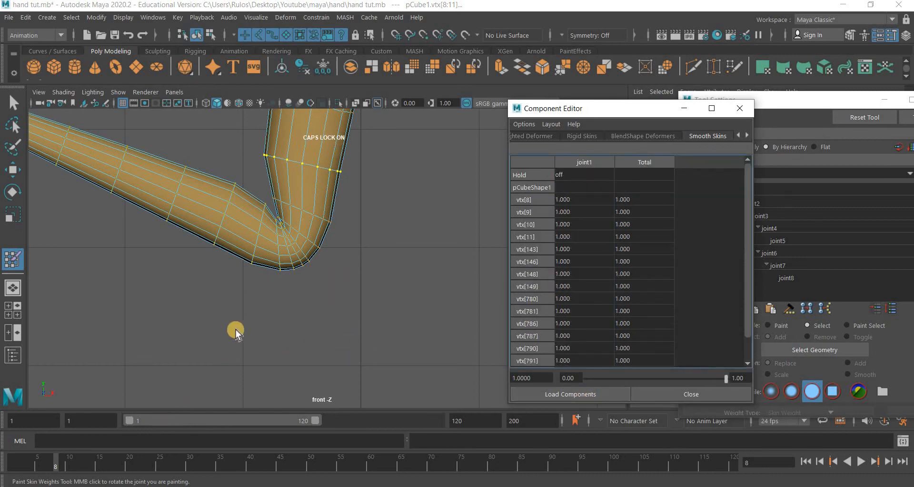
scroll(242, 324, "down", 5)
scroll(242, 324, "up", 3)
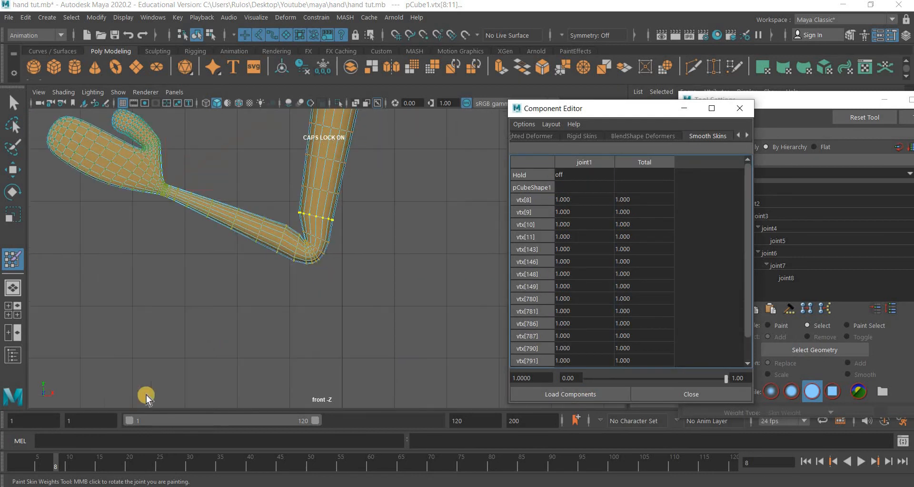
From frame 1, select the upper-arm row just above the elbow's tight loops and set its joint1 weight to 0.9 at frame 10
mouse_move(19, 464)
left_mouse_down()
mouse_move(53, 471)
mouse_move(13, 471)
left_mouse_up()
scroll(440, 287, "up", 5)
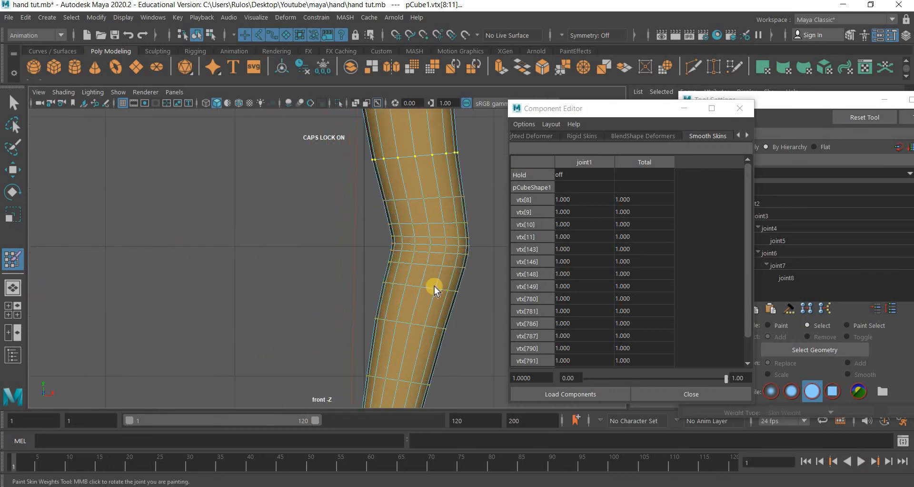
middle_click_drag(309, 268, 186, 271, "alt")
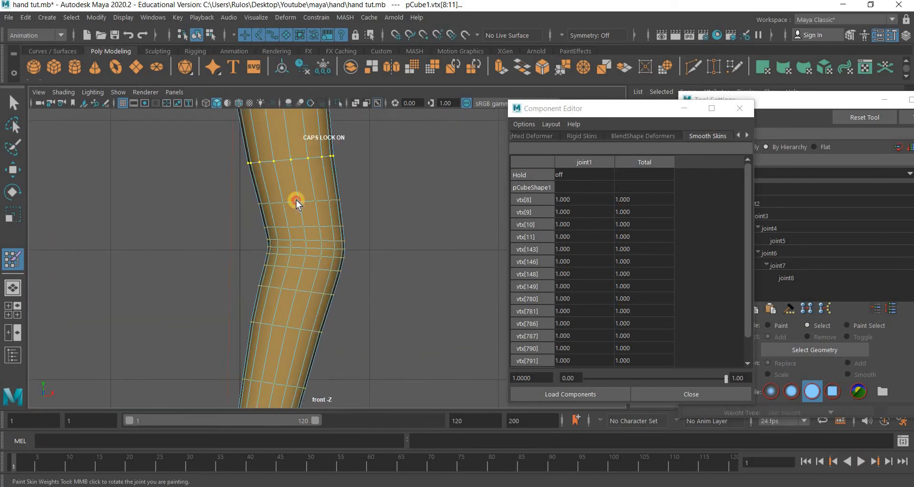
left_click_drag(416, 207, 224, 176)
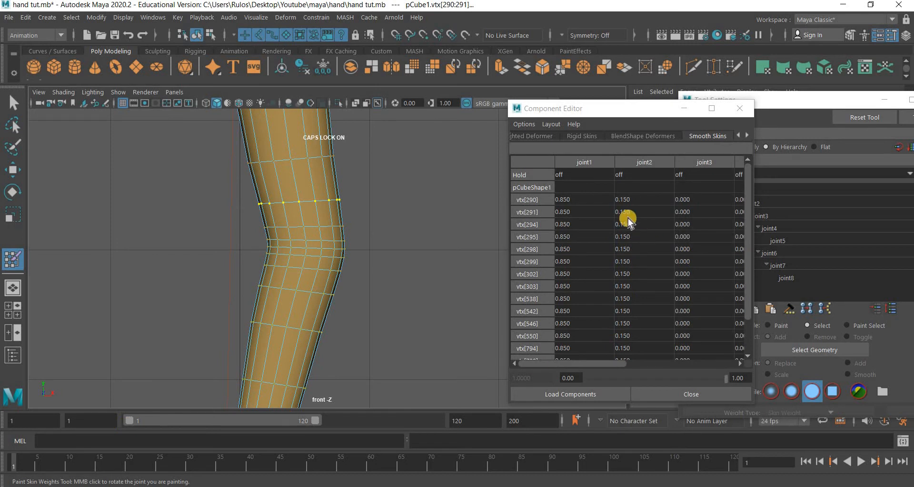
left_click_drag(579, 200, 56, 468)
left_click(64, 469)
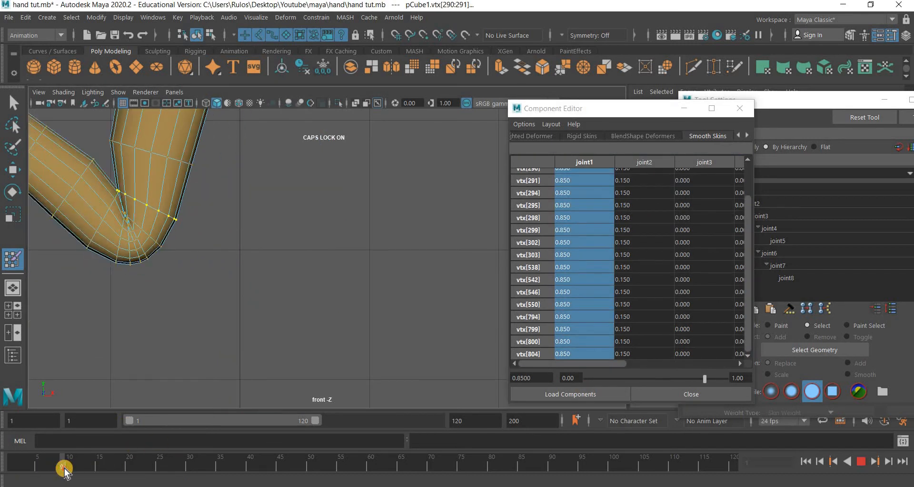
left_click_drag(72, 470, 69, 469)
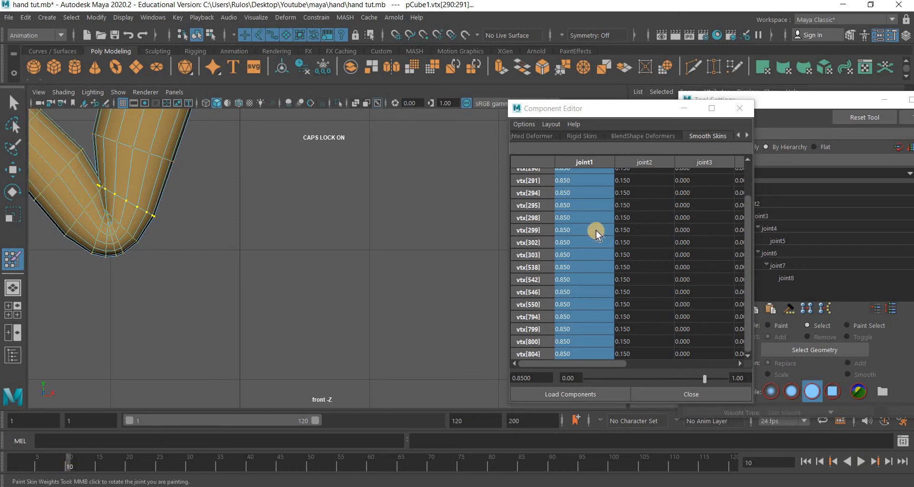
left_click(585, 207)
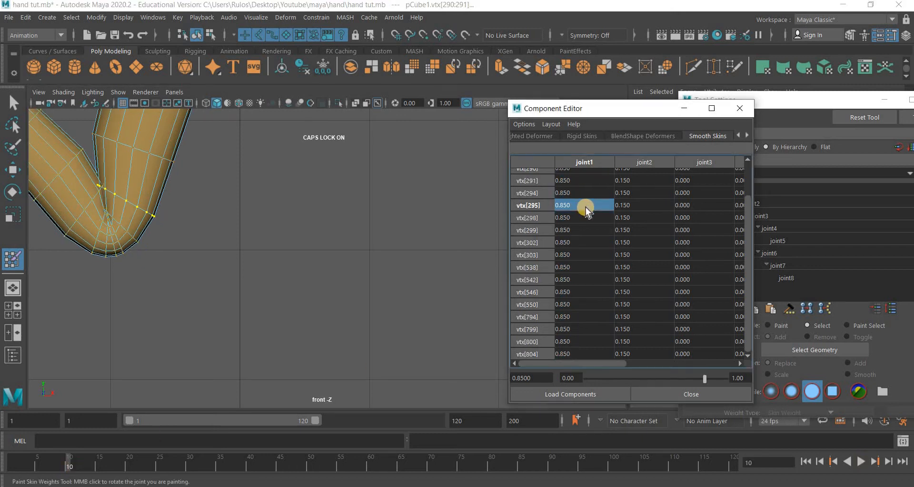
scroll(585, 206, "up", 2)
left_click_drag(580, 200, 573, 414)
type(".9")
key("Return")
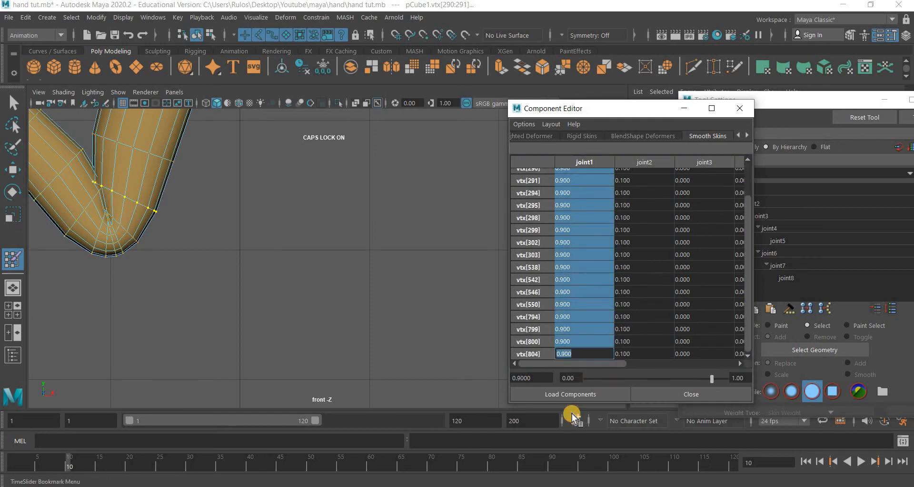
Examine the inner elbow's fold at frame 10, close the Component Editor and clear the vertex selection
right_click_drag(303, 356, 378, 290, "alt")
scroll(386, 285, "up", 2)
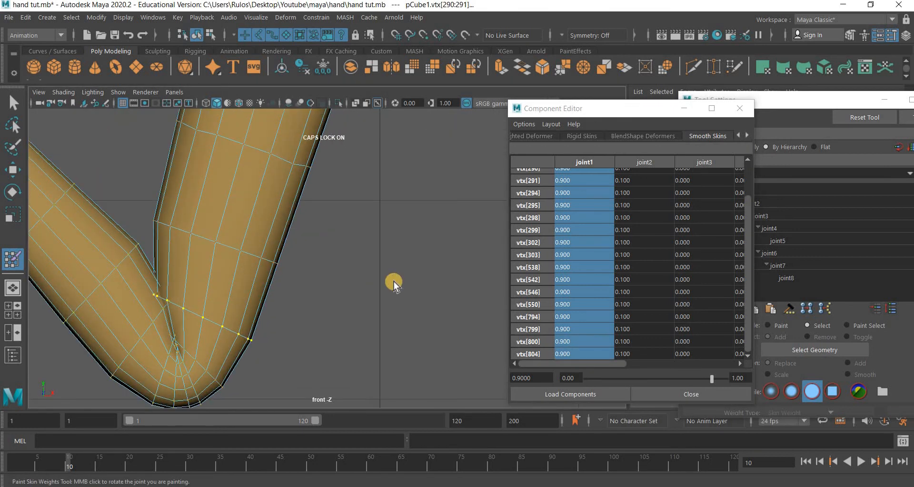
scroll(318, 311, "up", 5)
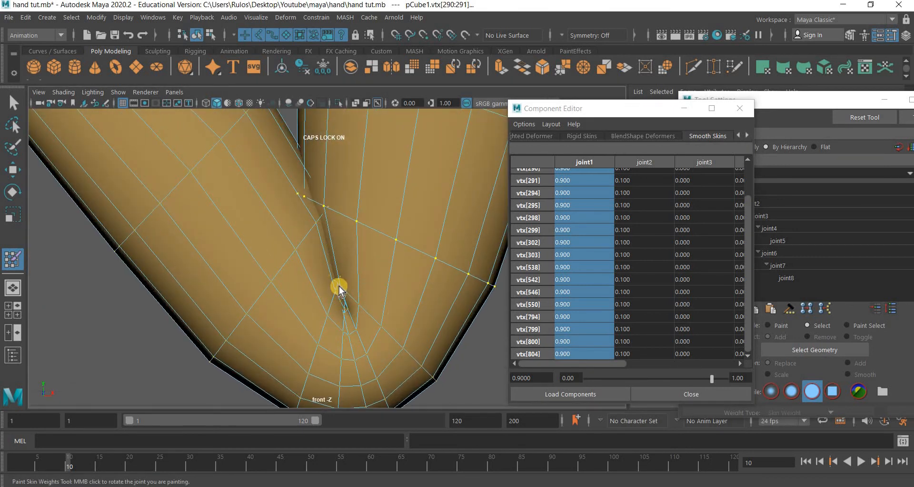
scroll(334, 255, "down", 5)
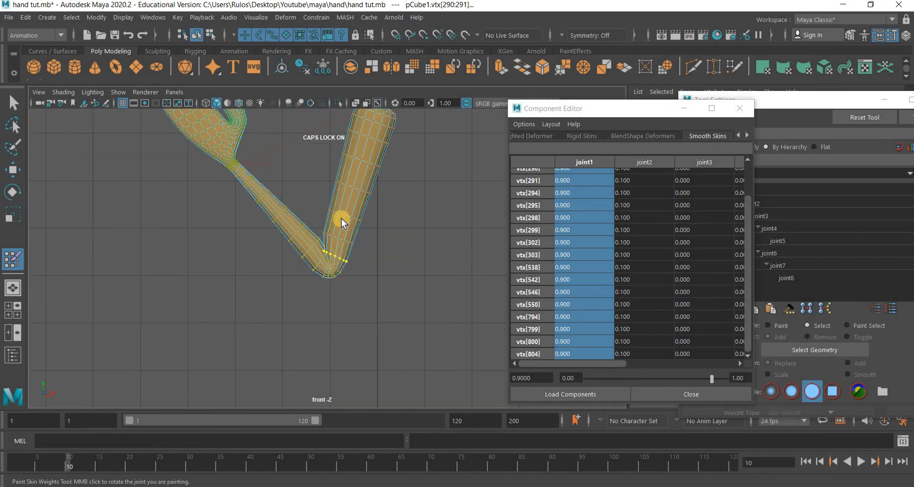
scroll(342, 222, "up", 1)
left_click(740, 108)
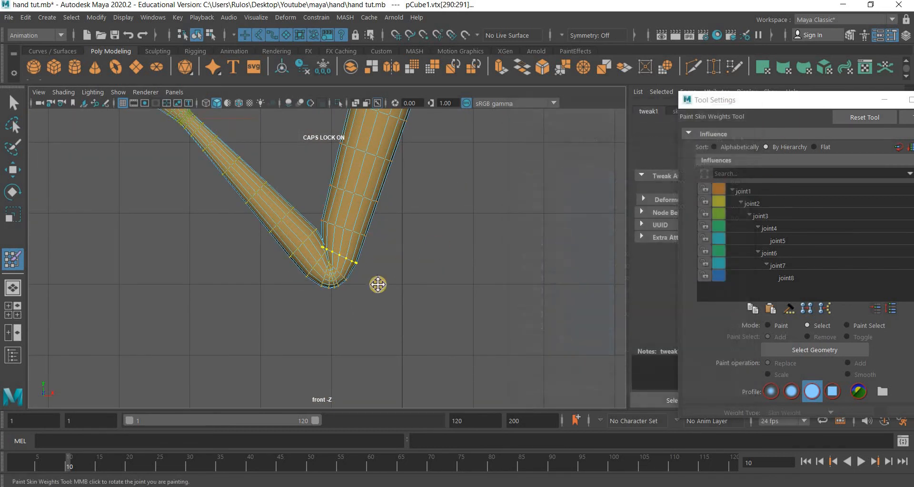
scroll(378, 292, "down", 4)
left_click(365, 314)
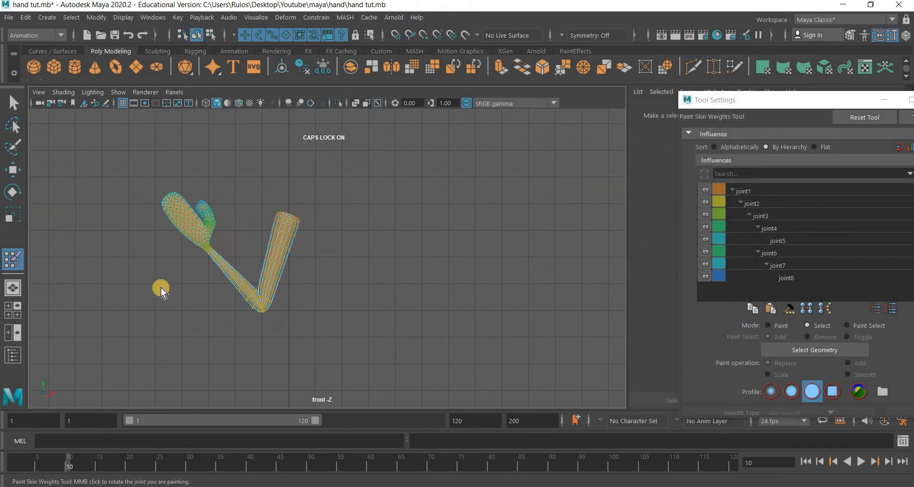
Frame the bent arm in the front view and display it in wireframe shading
scroll(161, 287, "up", 5)
middle_click_drag(153, 286, 336, 305, "alt")
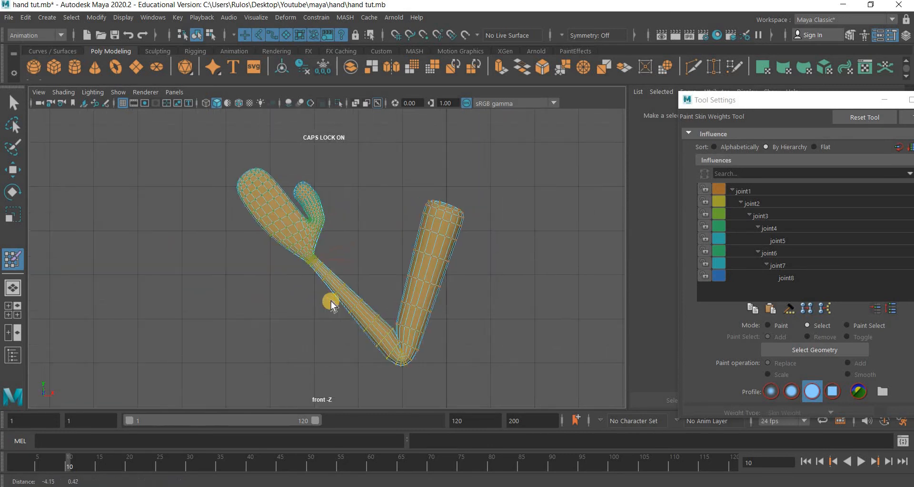
scroll(101, 124, "up", 5)
left_click(63, 92)
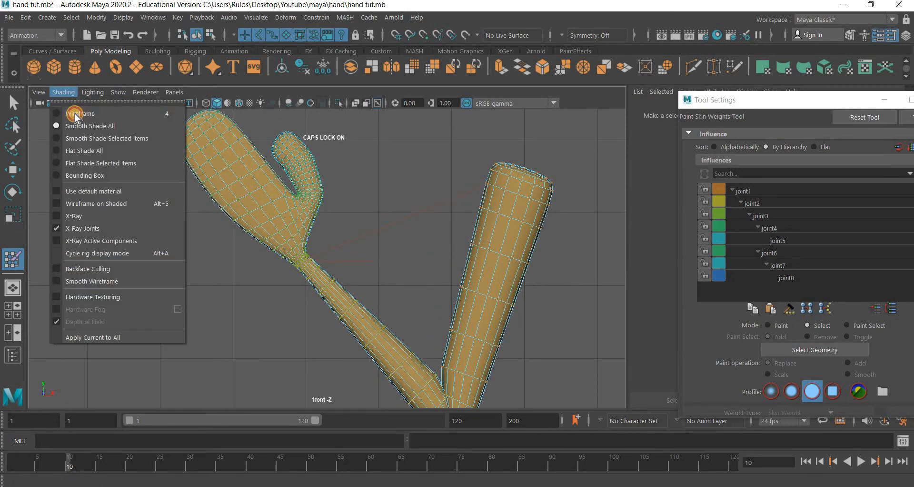
left_click(71, 113)
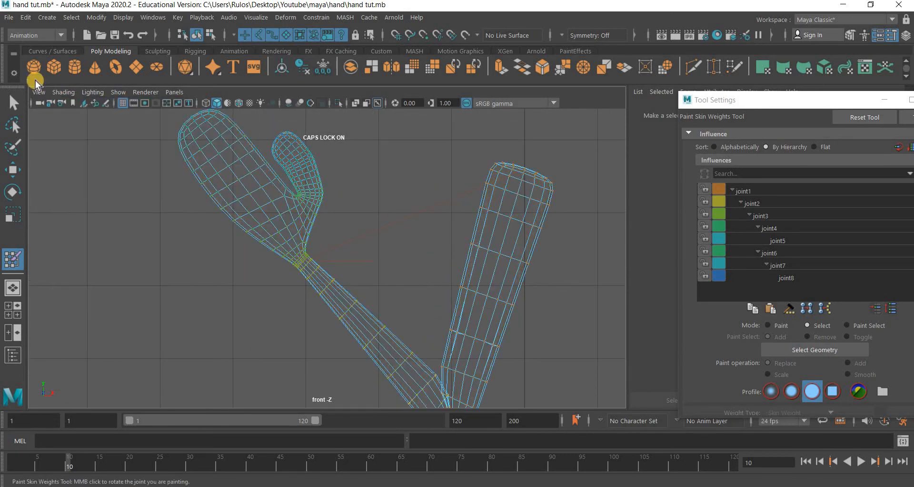
Select joint1 in the Outliner, unhide the skeleton, and minimize the Outliner
left_click(153, 17)
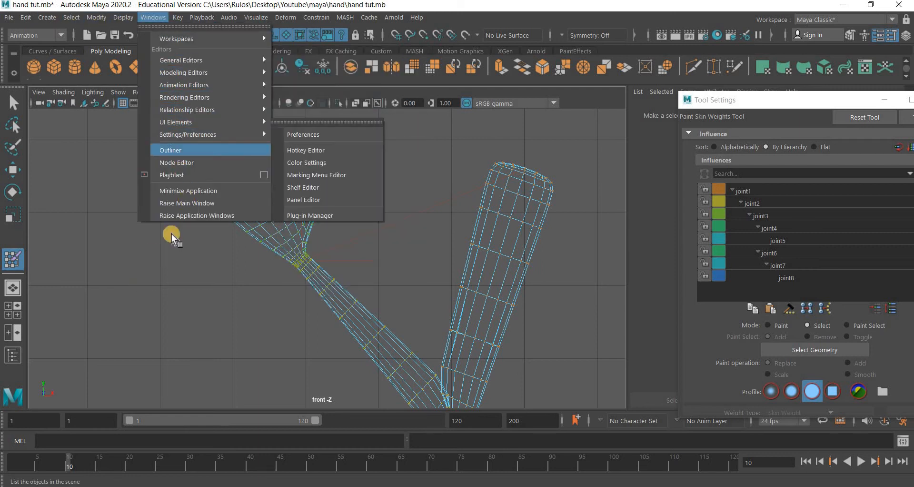
left_click(170, 150)
left_click(190, 204)
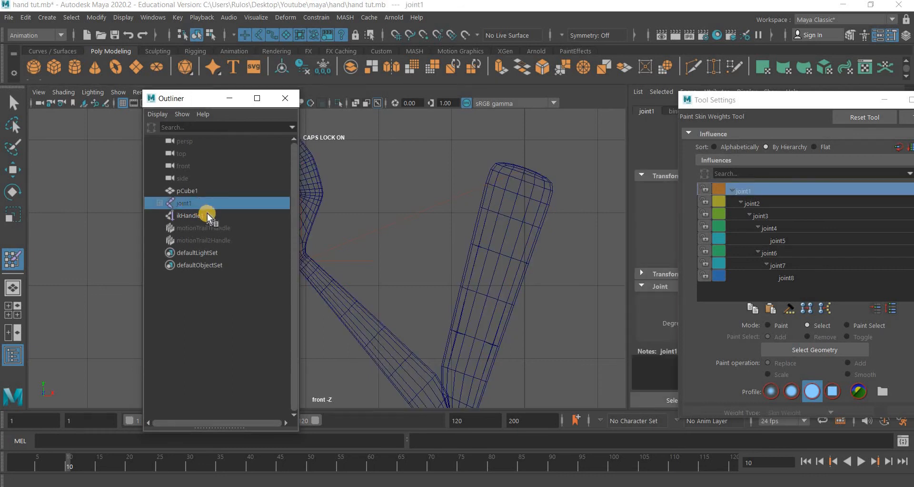
key("shift+h")
left_click(229, 99)
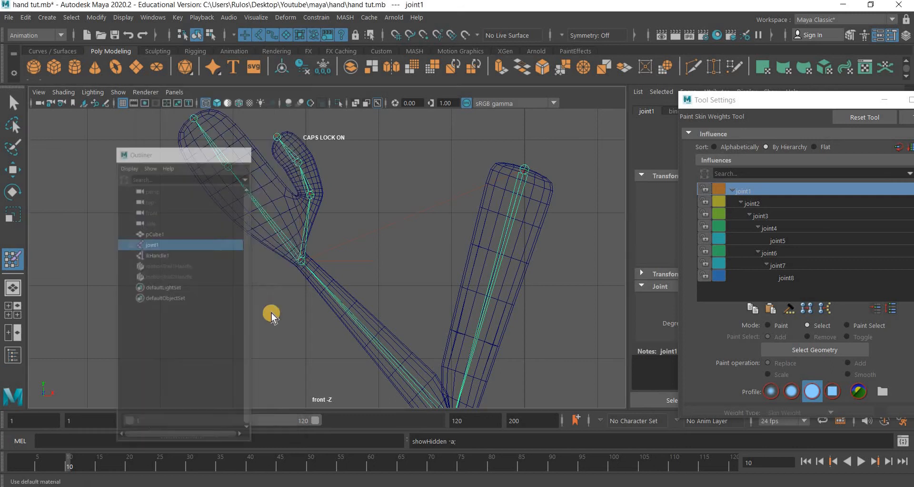
Select the wrist joint3, rotate it about 20° at frame 10, and set a key
left_click(335, 260)
scroll(275, 271, "up", 4)
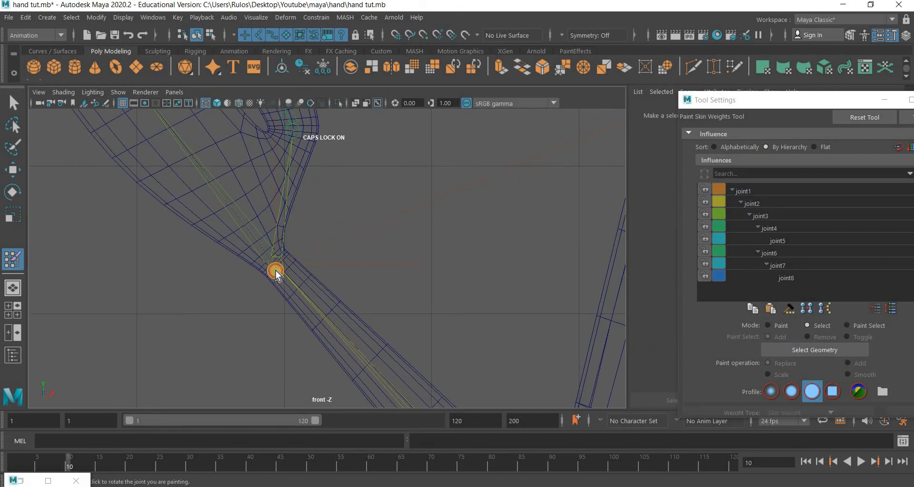
left_click(276, 267)
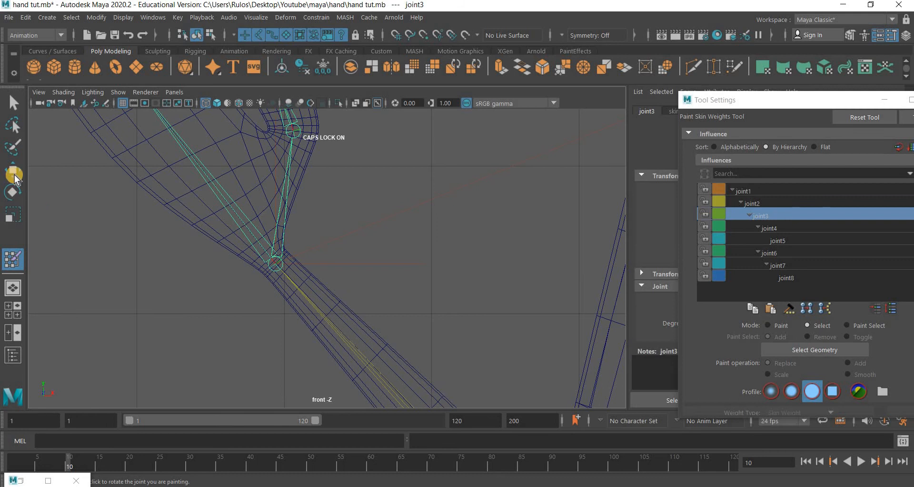
left_click(14, 193)
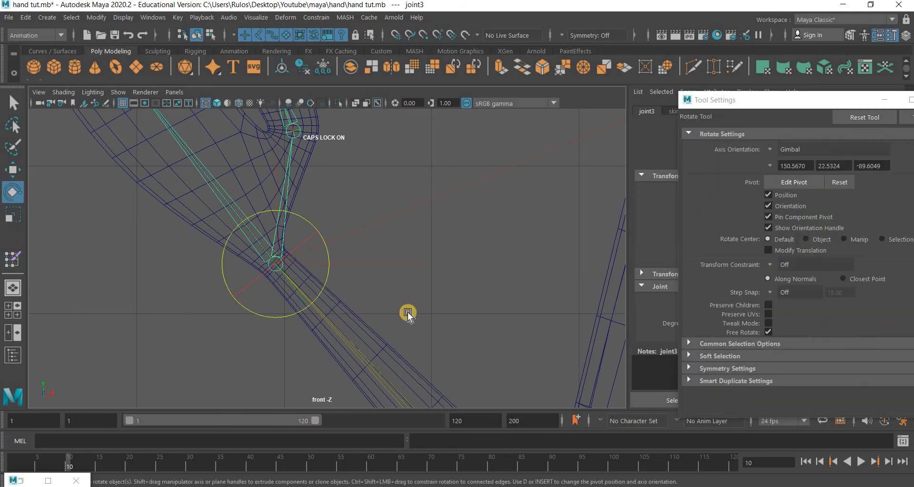
scroll(381, 319, "down", 8)
scroll(254, 316, "up", 5)
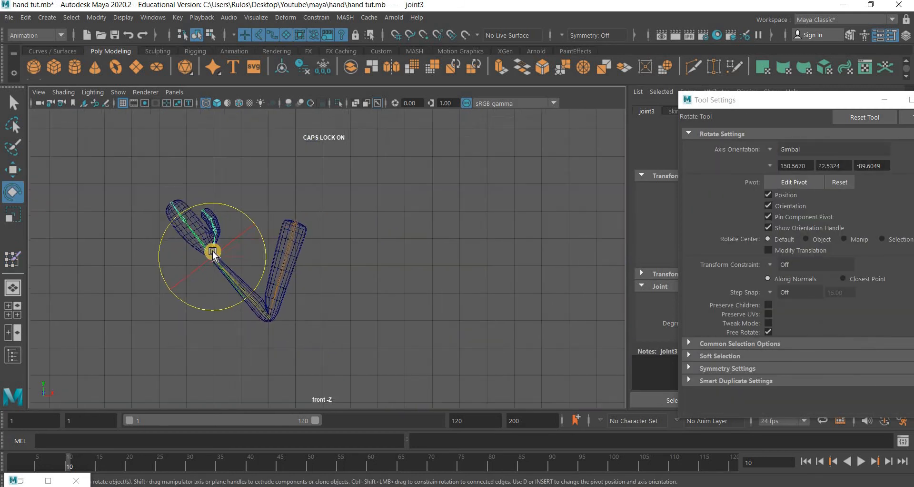
left_click_drag(208, 265, 208, 268)
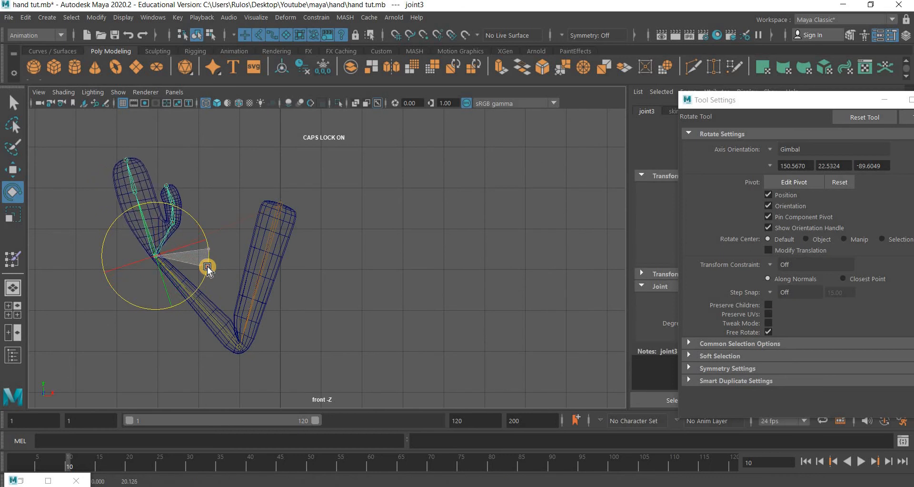
key("s")
Return to frame 1 and set a key for the wrist joint3 there
middle_click_drag(62, 466, 10, 465)
key("alt+v")
key("alt+v")
key("bracketleft")
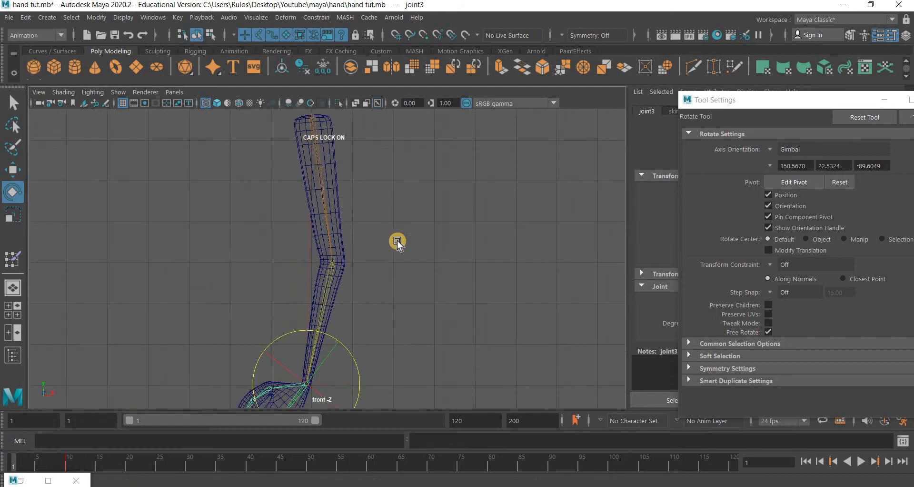
key("s")
At frame 15, rotate the wrist joint about -10° so the hand trails the arm's swing, and key it
left_click_drag(19, 464, 99, 470)
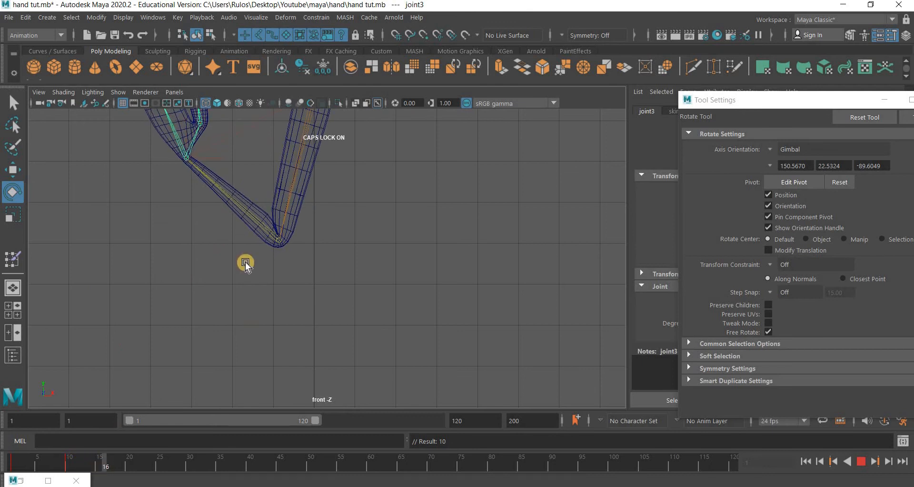
scroll(300, 167, "down", 3)
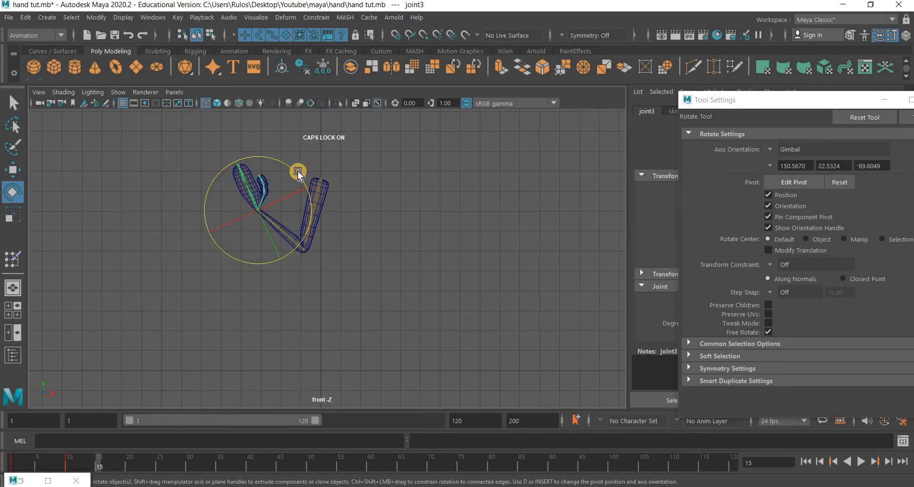
left_click_drag(281, 161, 273, 156)
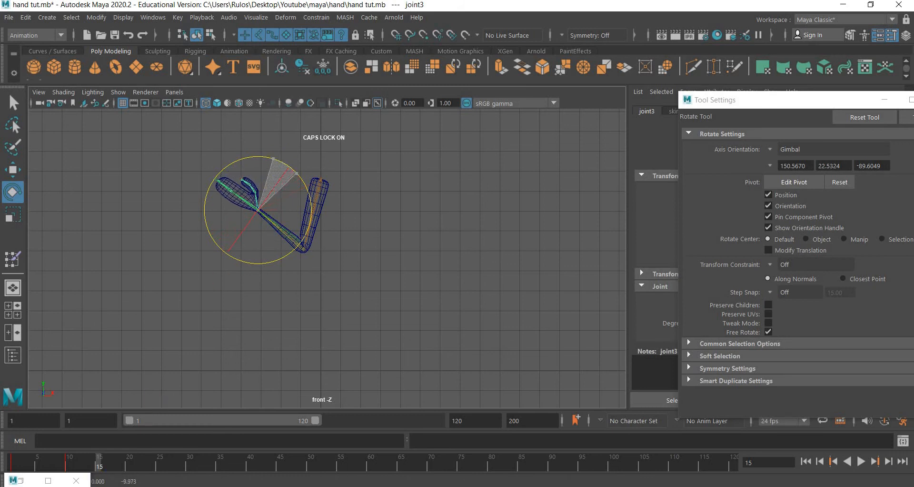
key("s")
Rotate and key the wrist joint at frame 20, and adjust its rotation at frame 35
left_click_drag(73, 467, 127, 464)
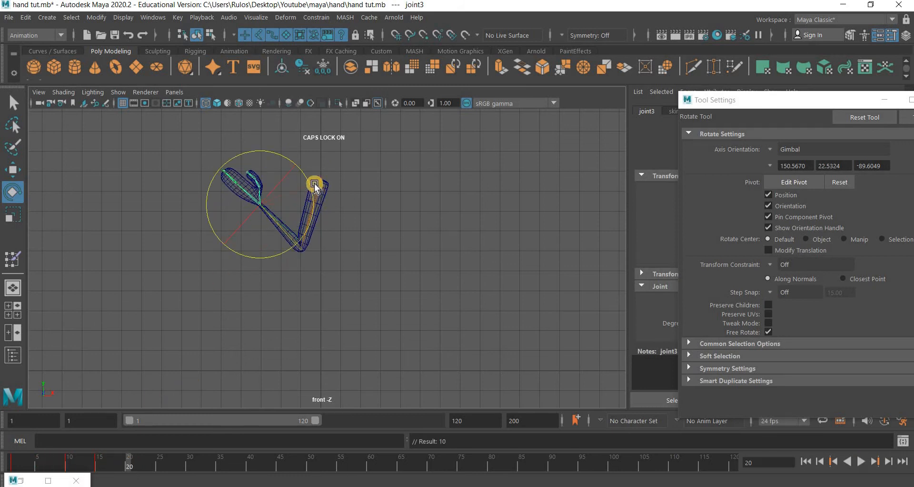
left_click_drag(310, 185, 220, 463)
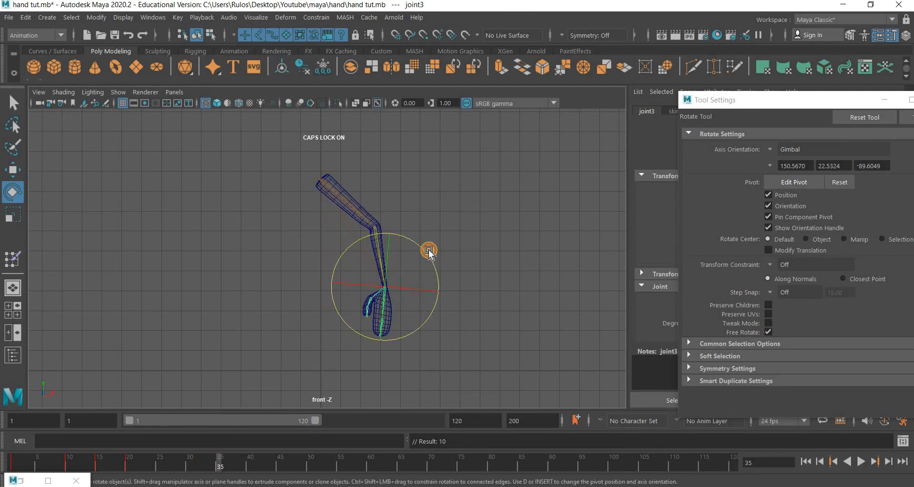
left_click_drag(429, 252, 428, 256)
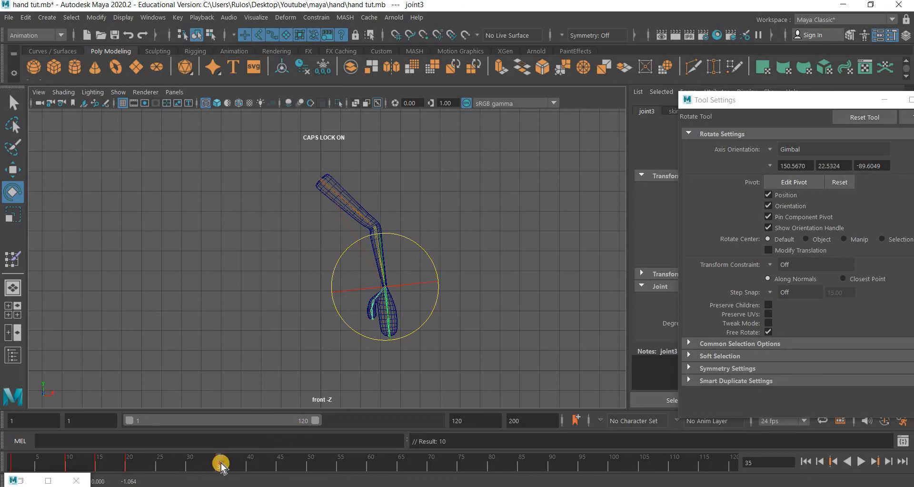
Rotate the wrist joint about 15° at frame 40 and about 5.6° at frame 45, keying both poses
left_click_drag(240, 465, 250, 464)
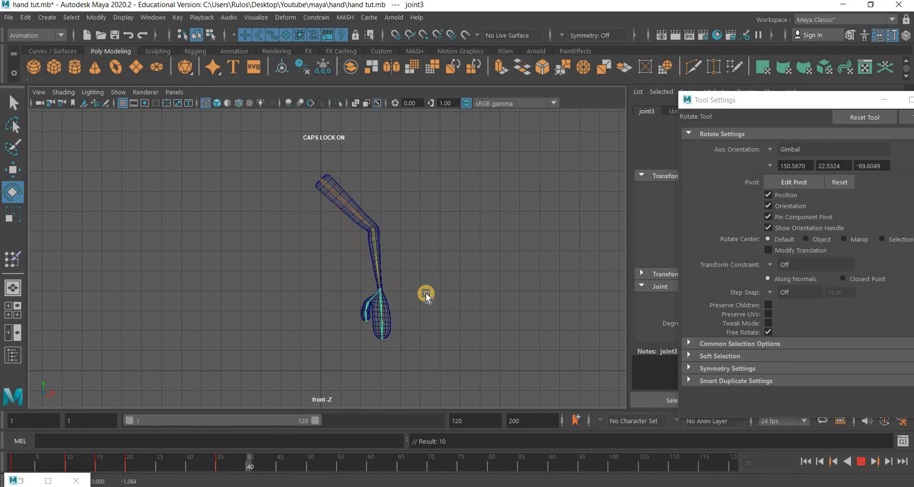
left_click_drag(431, 283, 280, 466)
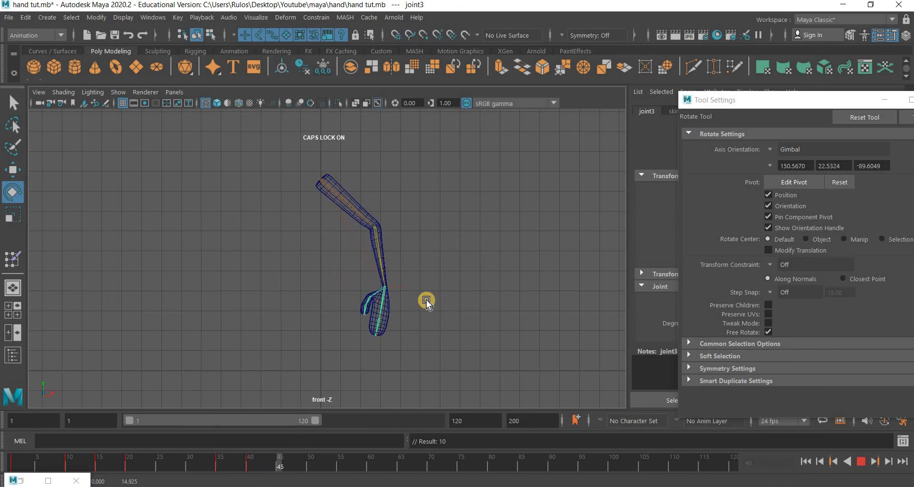
left_click_drag(438, 268, 286, 470)
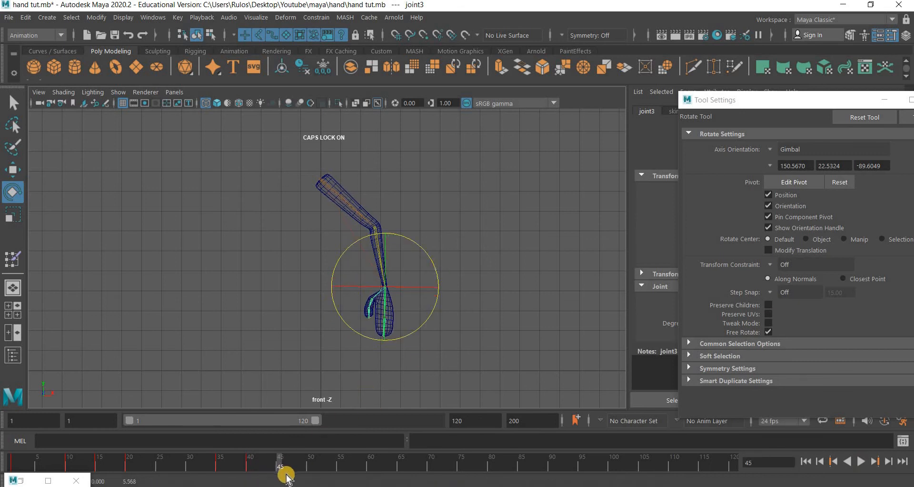
Copy the wrist joint's key from frame 1 and paste it at frame 55
key("alt+v")
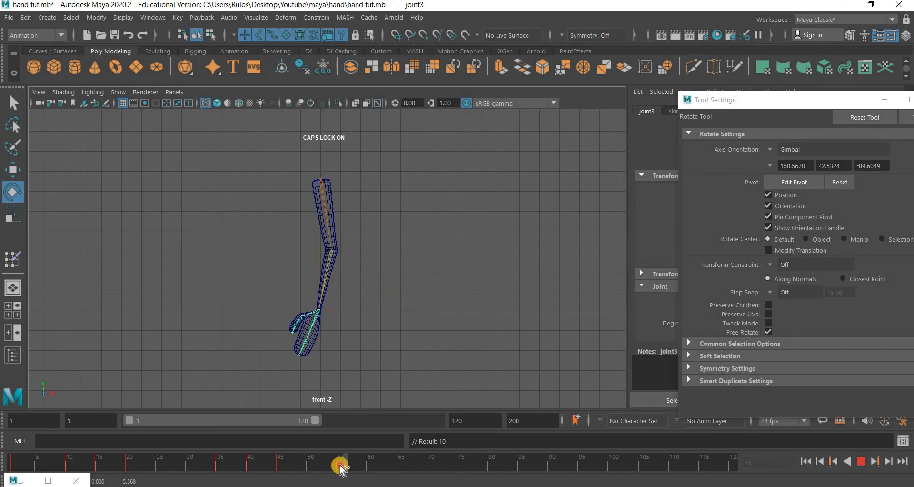
key("alt+v")
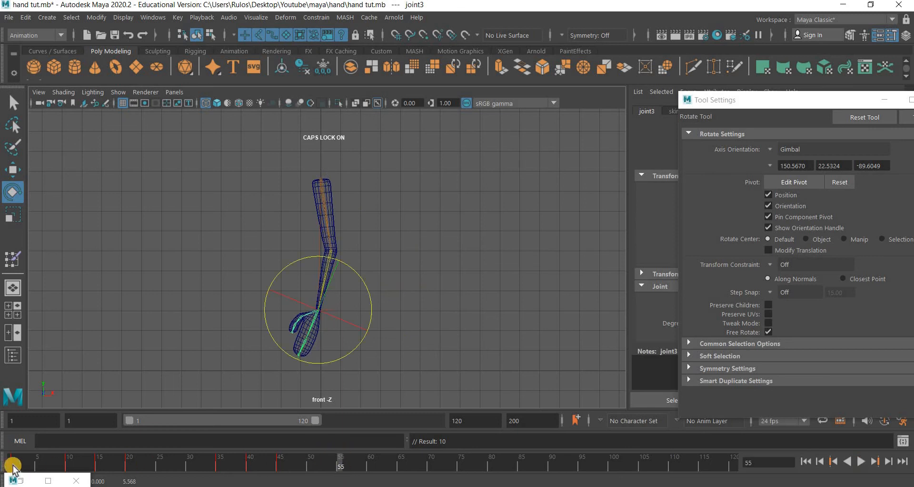
left_click(13, 467)
right_click(17, 447)
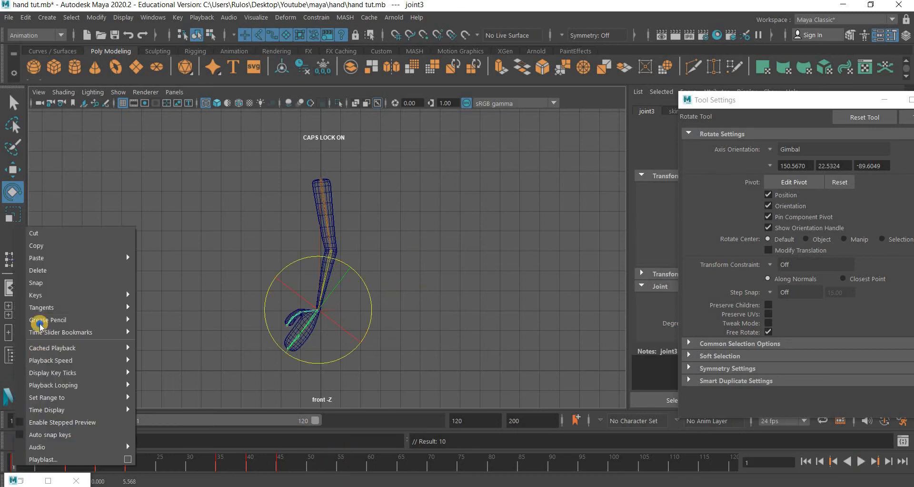
left_click(341, 464)
right_click(342, 455)
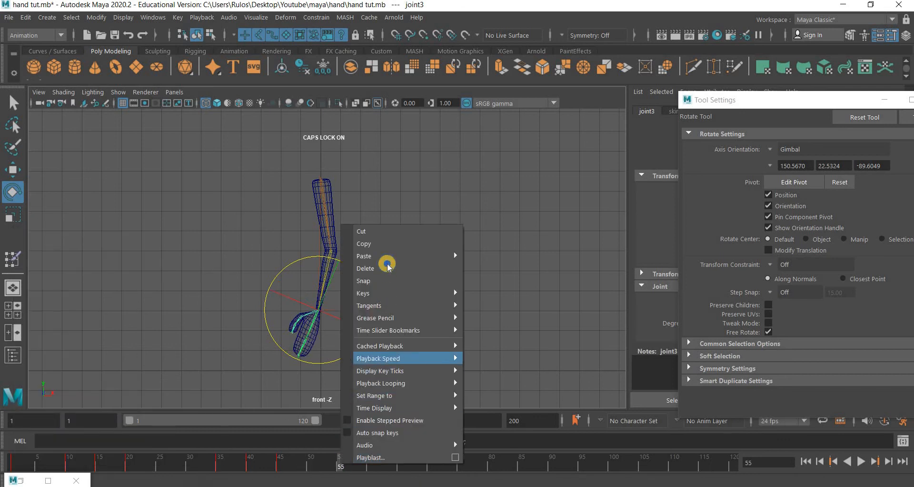
left_click(499, 256)
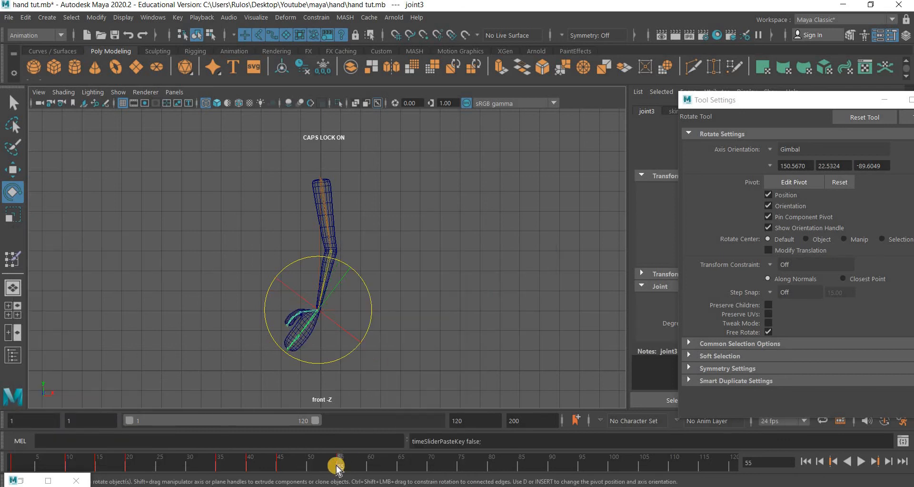
Paste the copied wrist key at frame 65
left_click_drag(394, 467, 401, 467)
right_click(401, 466)
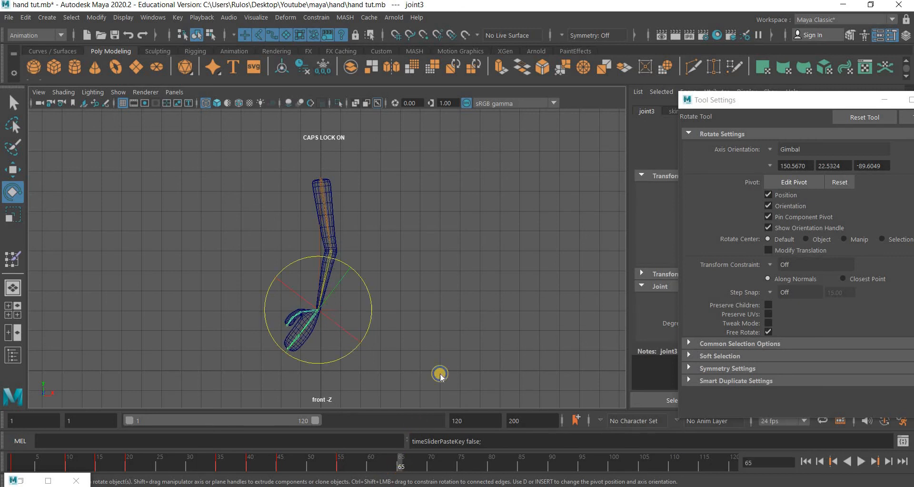
mouse_move(504, 259)
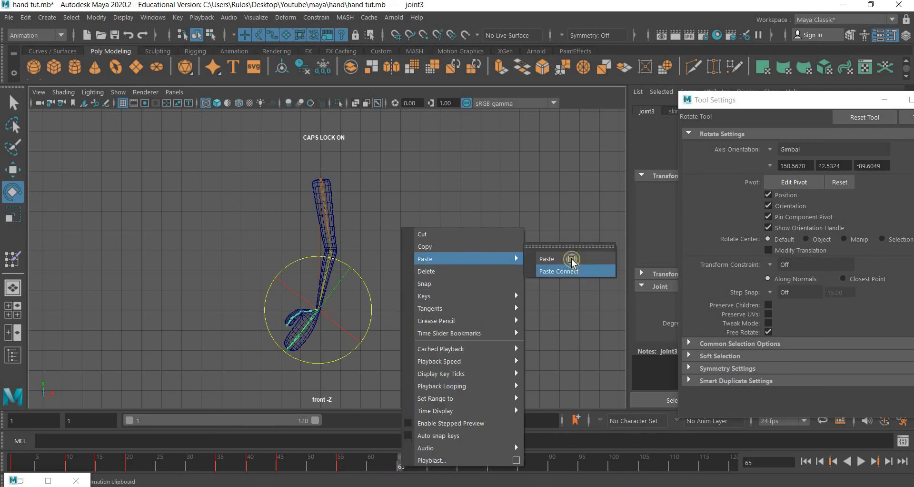
left_click(573, 260)
At frame 60, rotate the wrist joint about 8° and set a key
key("alt+v")
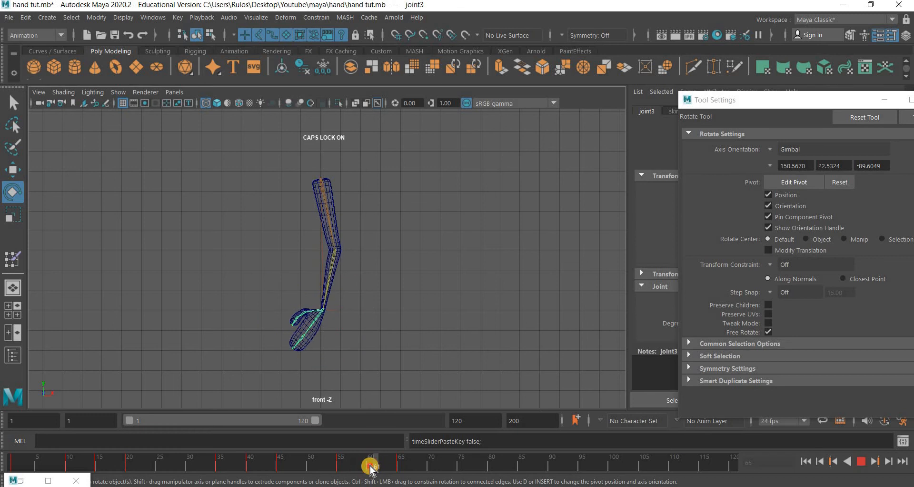
key("alt+v")
left_click_drag(379, 307, 380, 299)
key("s")
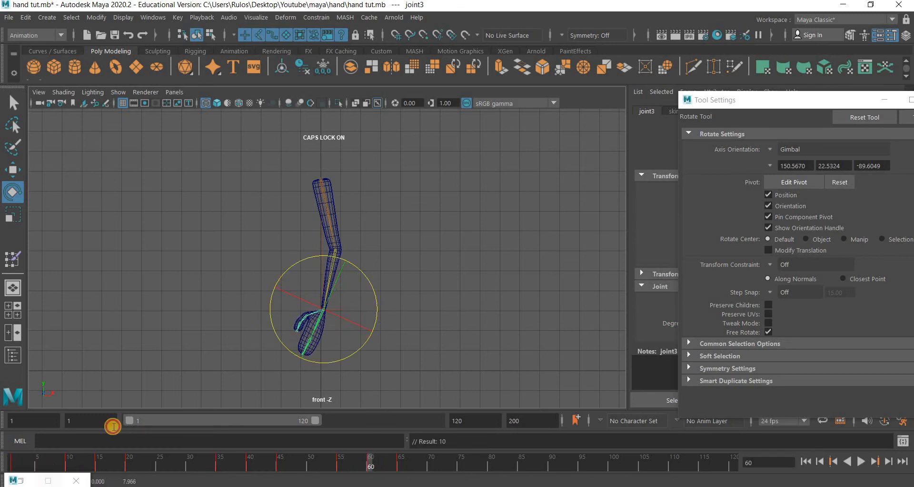
Return to frame 1, clear the selection, and play the arm animation to review the wrist motion before stopping playback
key("alt+shift+v")
left_click(509, 325)
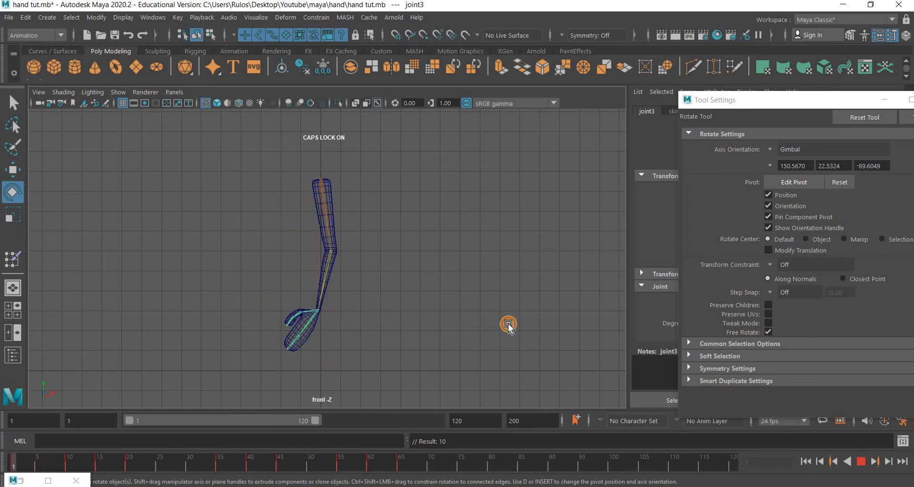
left_click(860, 461)
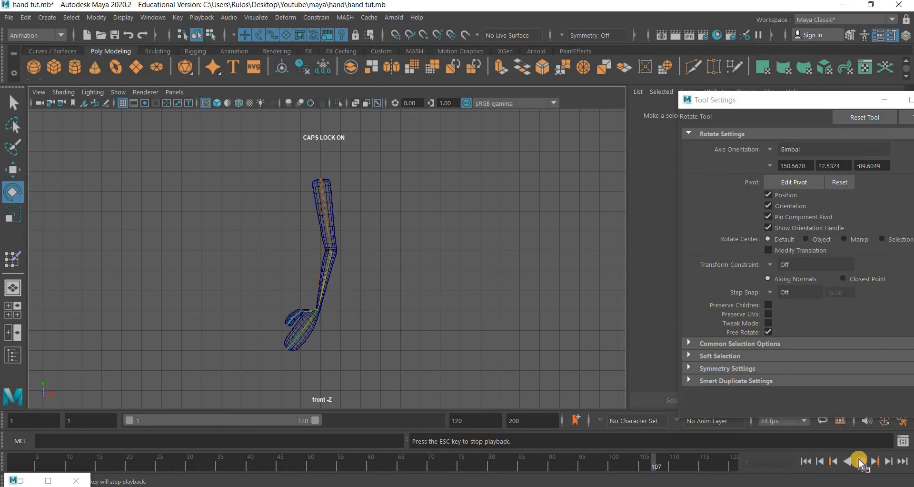
key("Escape")
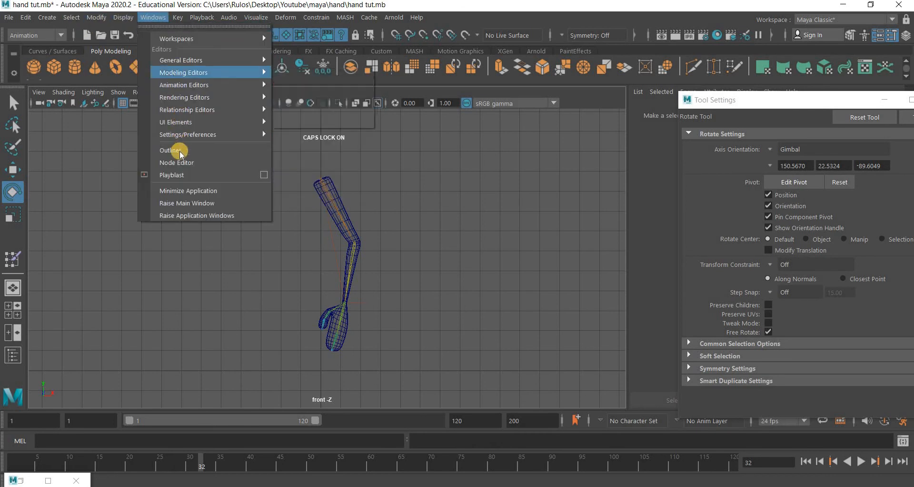
Select joint1 in the Outliner and duplicate its joint chain
left_click(179, 148)
left_click(188, 207)
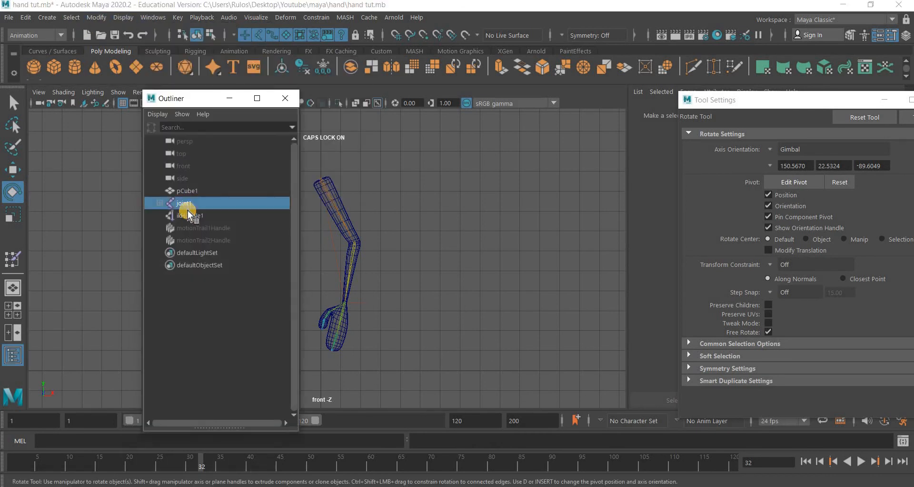
key("ctrl+d")
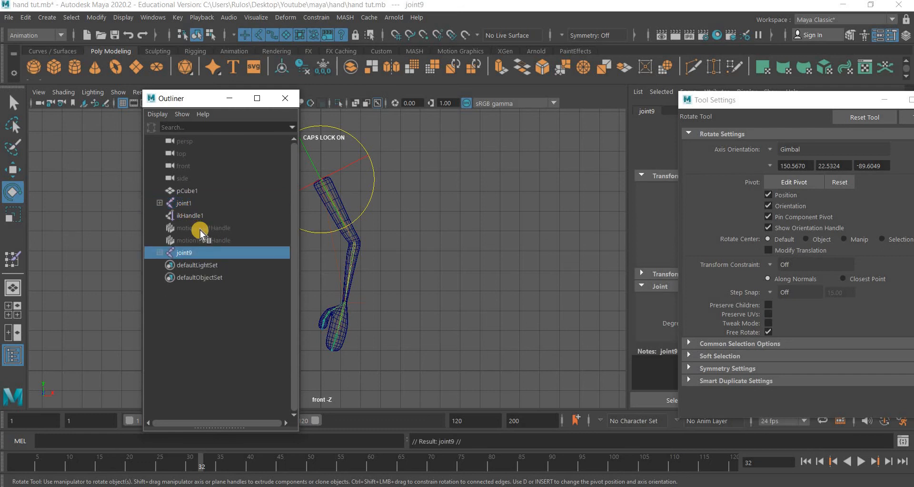
Undo the joint chain duplication, and hide joint1 and ikHandle1
key("ctrl+z")
key("ctrl+h")
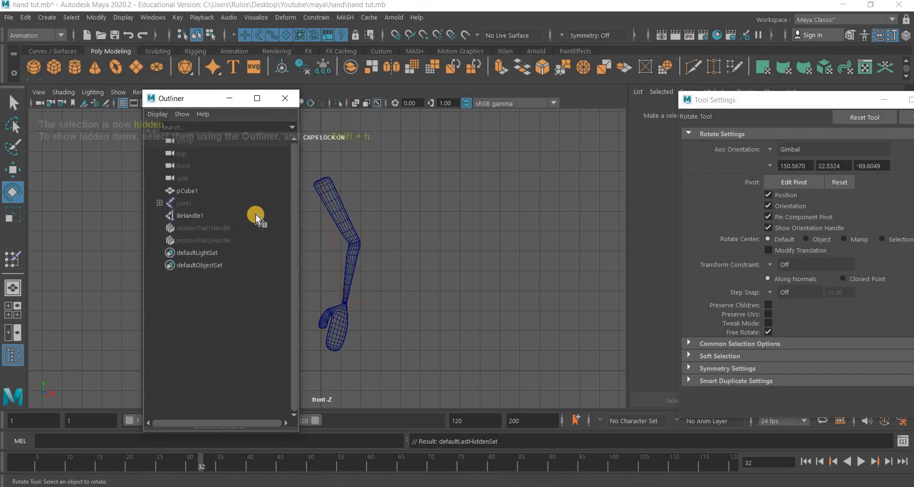
left_click(209, 214)
key("ctrl+h")
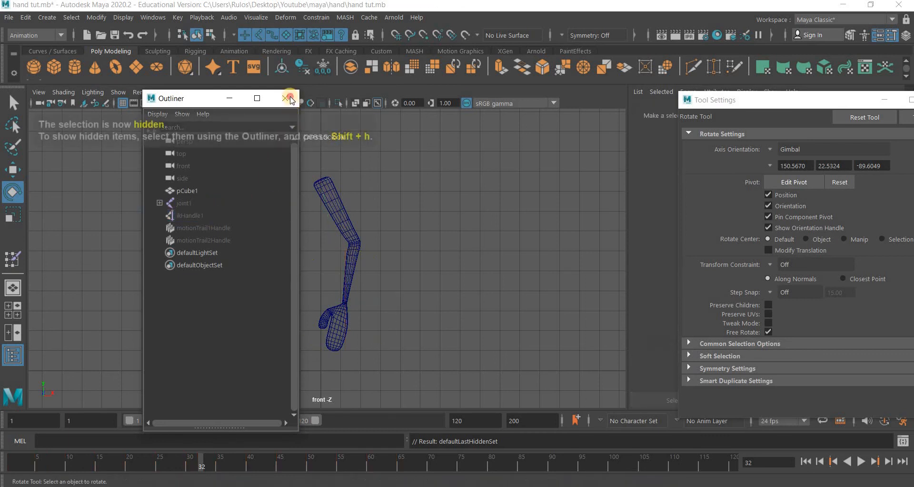
left_click(290, 98)
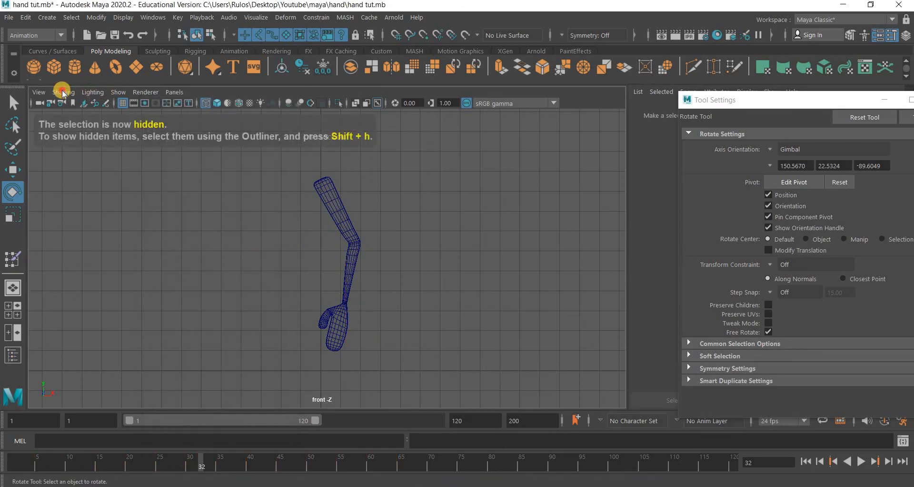
Display the arm with Smooth Shade All in both the front and perspective views
left_click(62, 93)
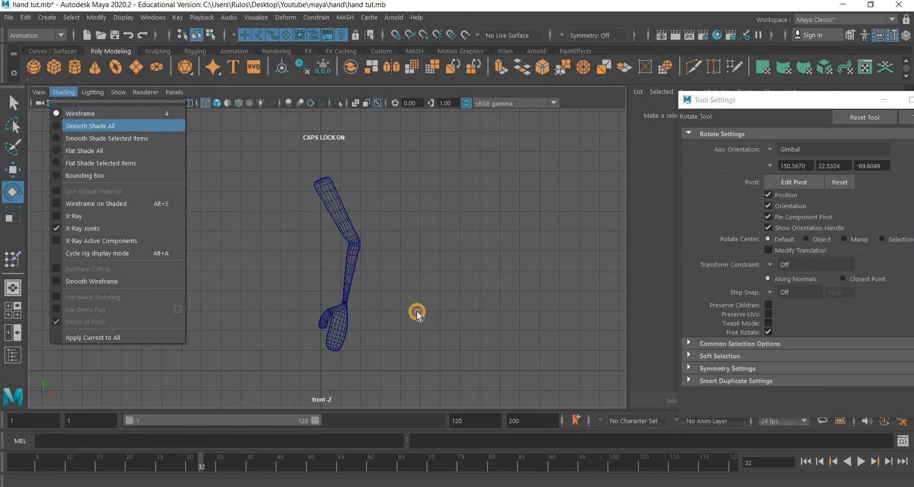
key("ctrl+z")
key("space")
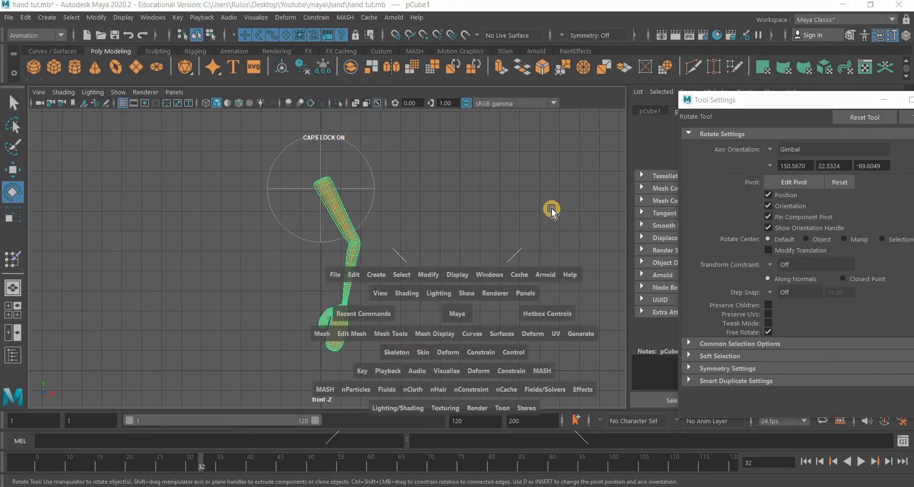
left_click(523, 233)
key("space")
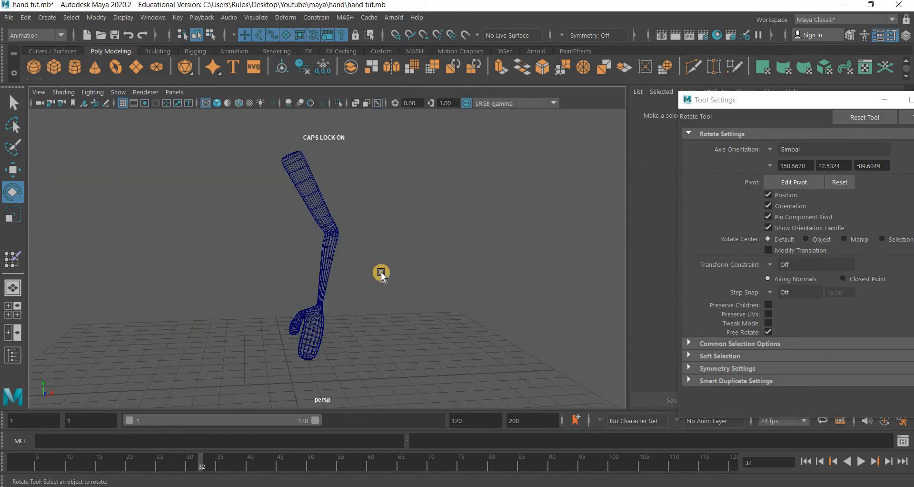
left_click(65, 92)
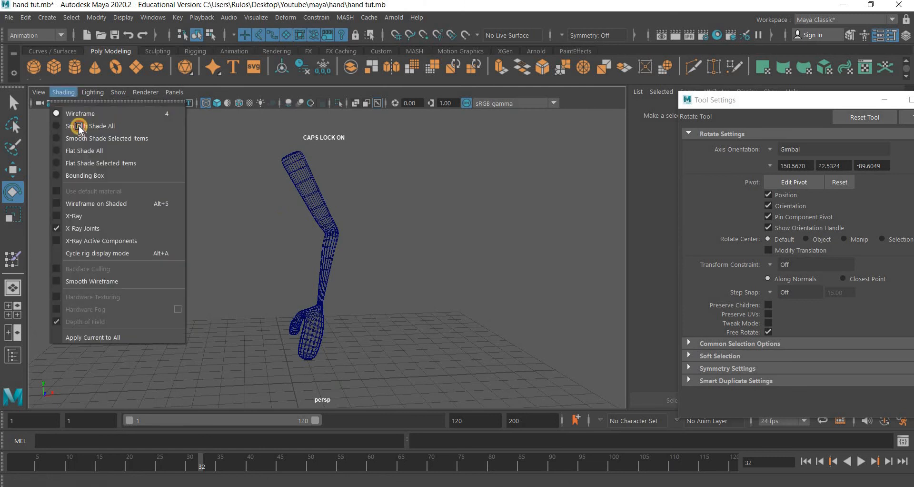
key("ctrl+z")
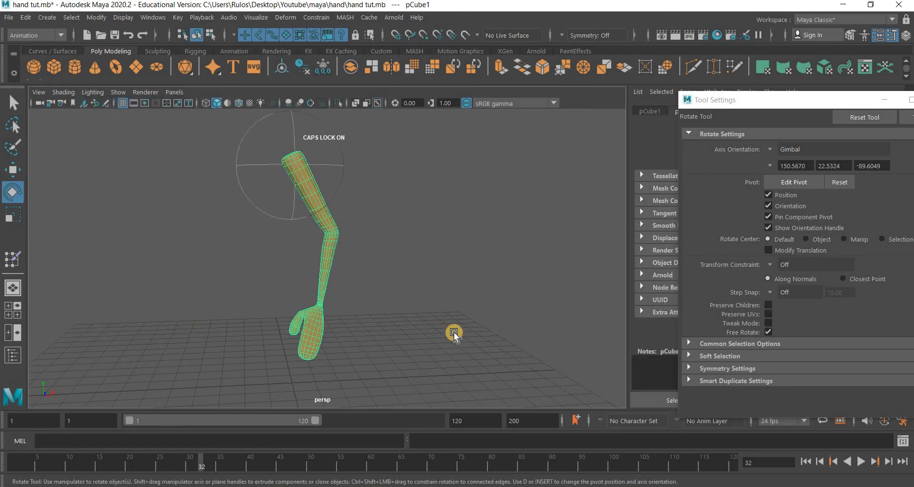
Create a new basic camera in the scene
left_click(47, 17)
mouse_move(79, 98)
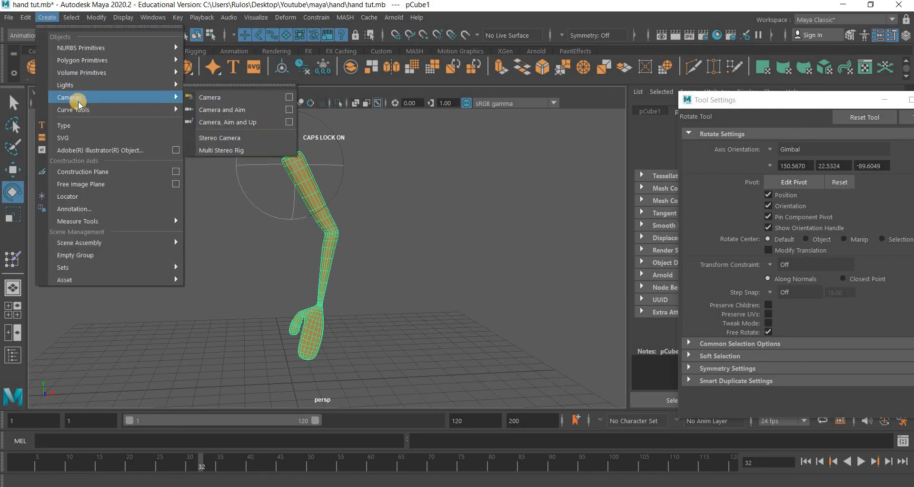
left_click(240, 102)
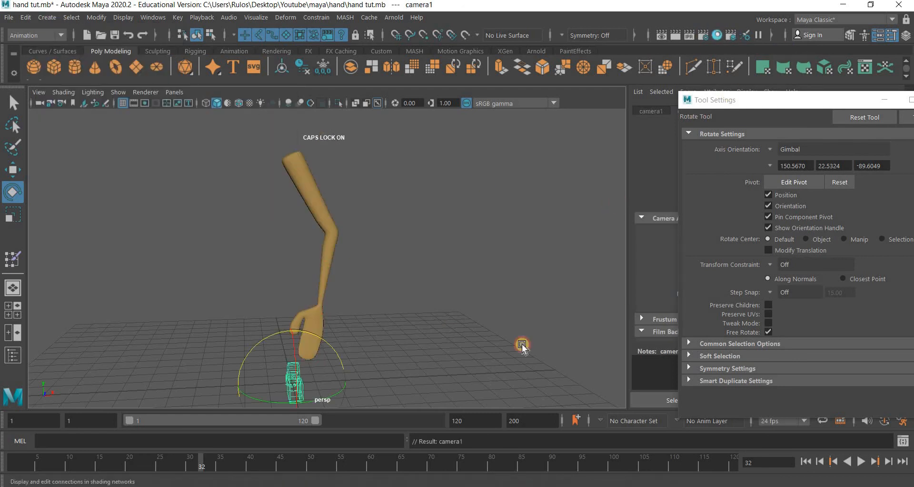
In the render settings, set the image height to 960 pixels and choose camera1 as the renderable camera
scroll(253, 381, "down", 3)
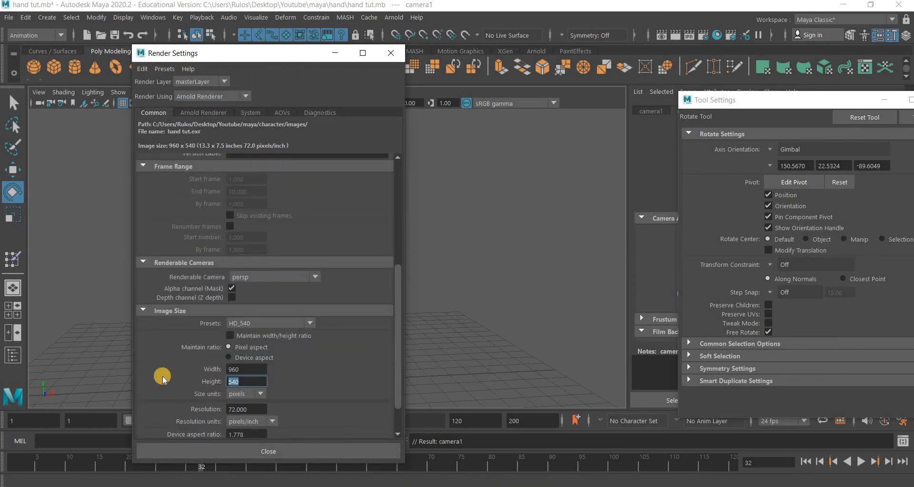
key("Return")
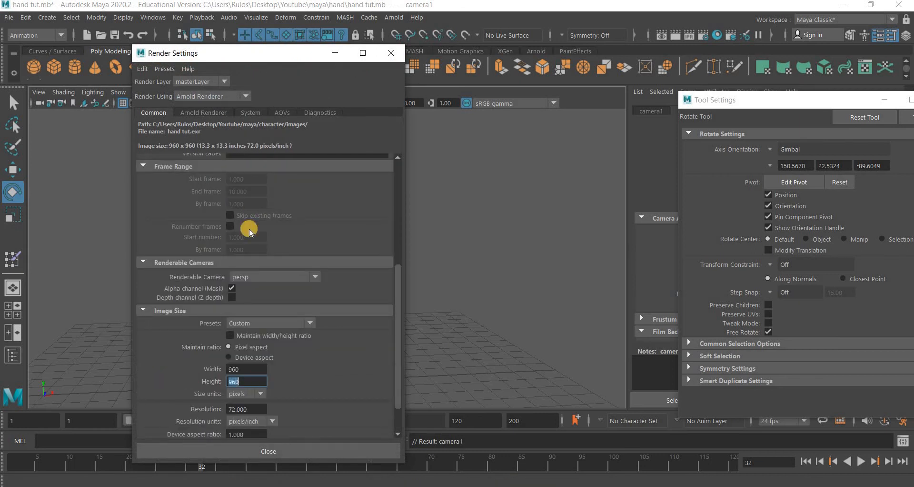
scroll(249, 230, "up", 3)
scroll(249, 228, "down", 4)
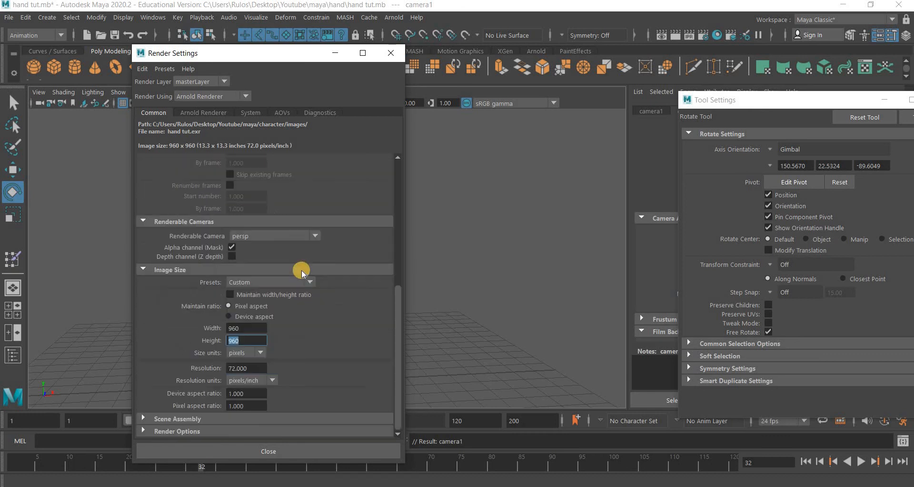
left_click(260, 237)
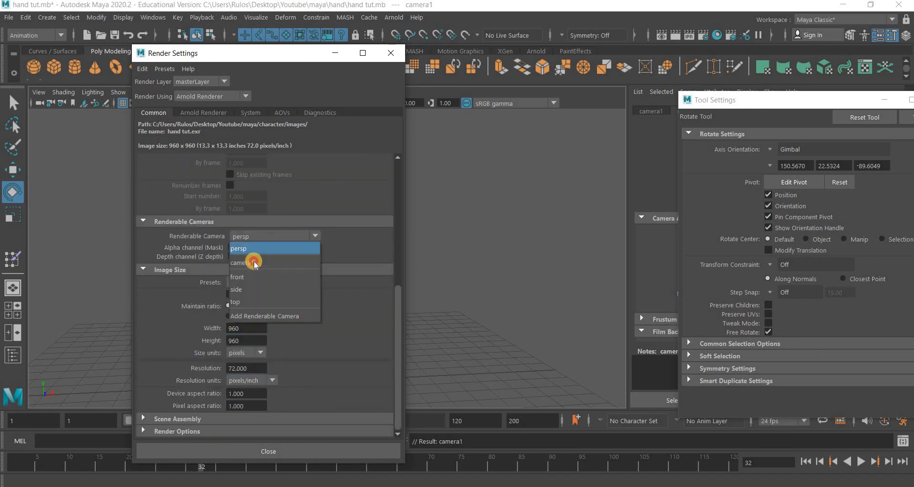
left_click(253, 261)
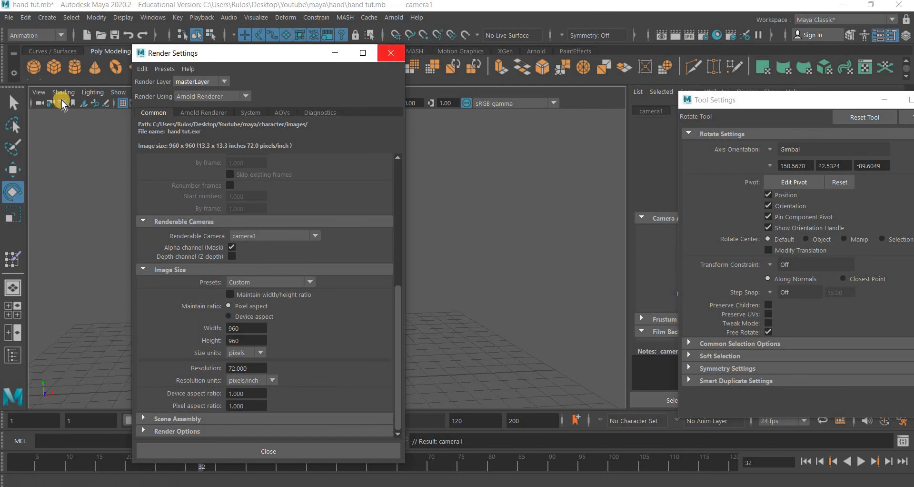
Turn on the Resolution Gate for the persp camera view
left_click(38, 91)
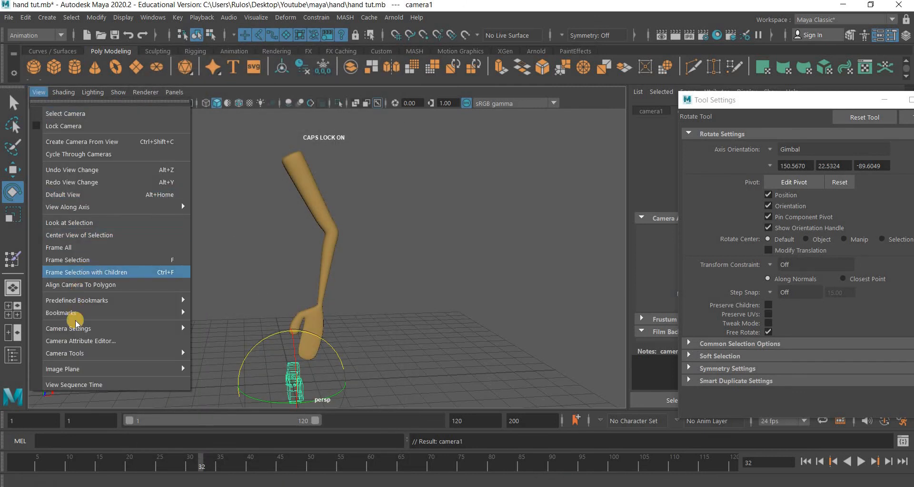
mouse_move(76, 328)
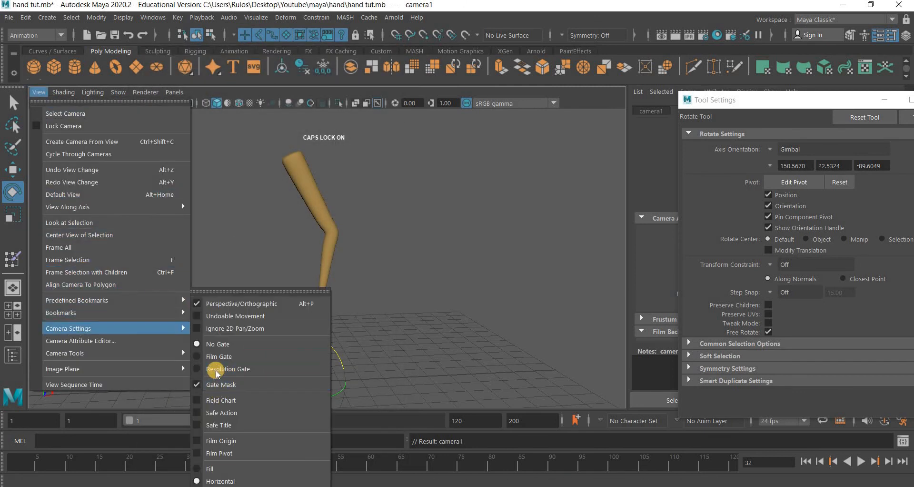
left_click(217, 369)
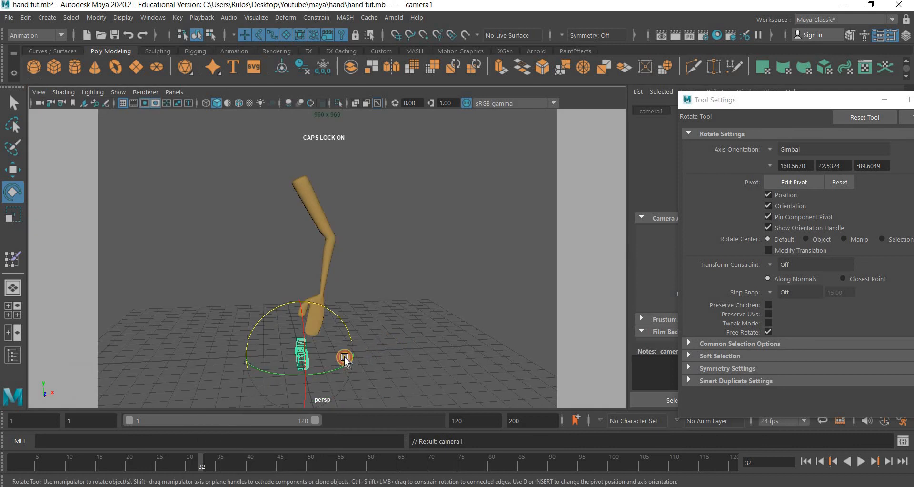
left_click(345, 357)
key("ctrl+z")
Switch the perspective panel to look through camera1
left_click(180, 92)
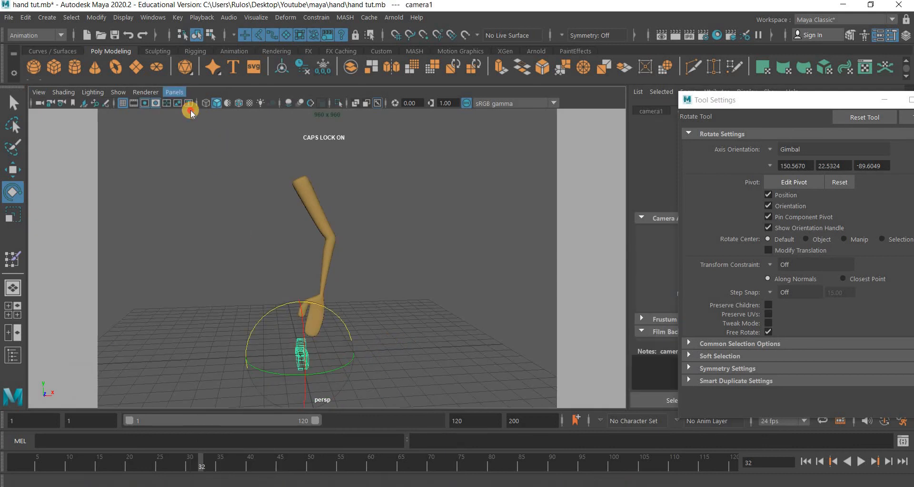
mouse_move(222, 104)
left_click(346, 104)
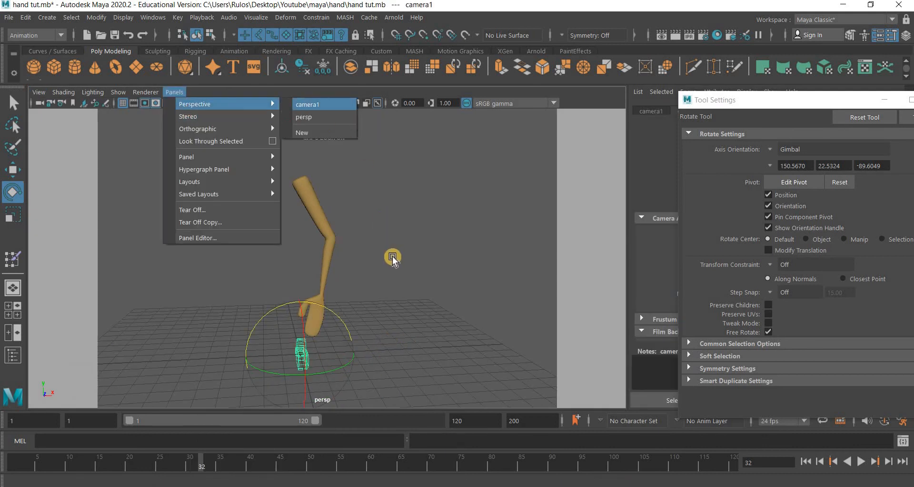
In the four-view layout, move camera1 up and away from the arm to bring it into the camera view
key("space")
key("w")
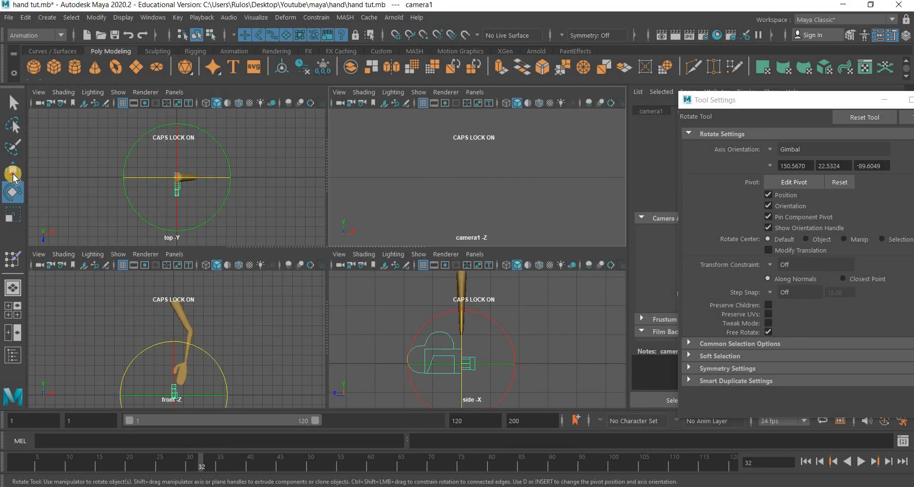
left_click_drag(185, 268, 172, 295)
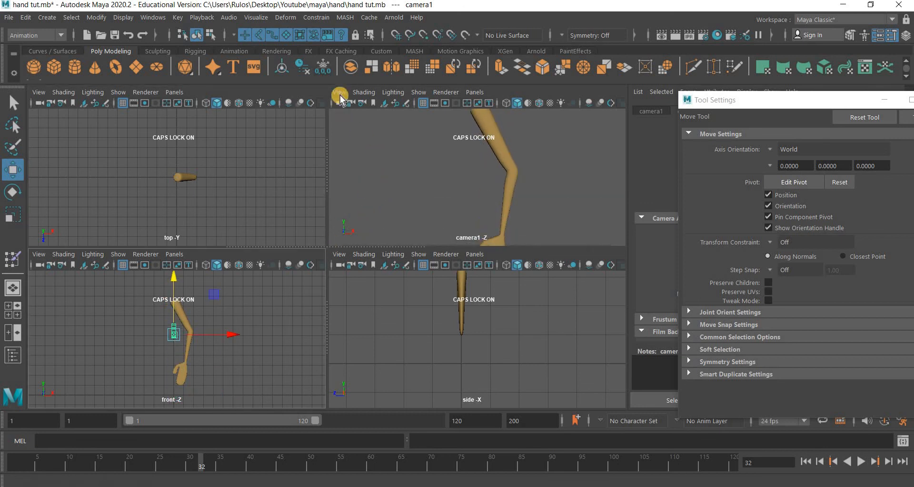
Turn on the Resolution Gate for the camera1 view
left_click(339, 93)
mouse_move(374, 328)
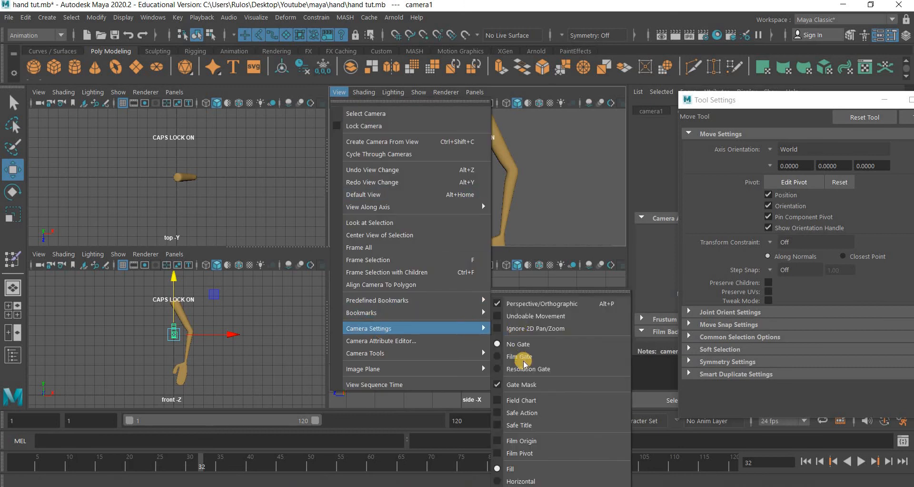
left_click(523, 369)
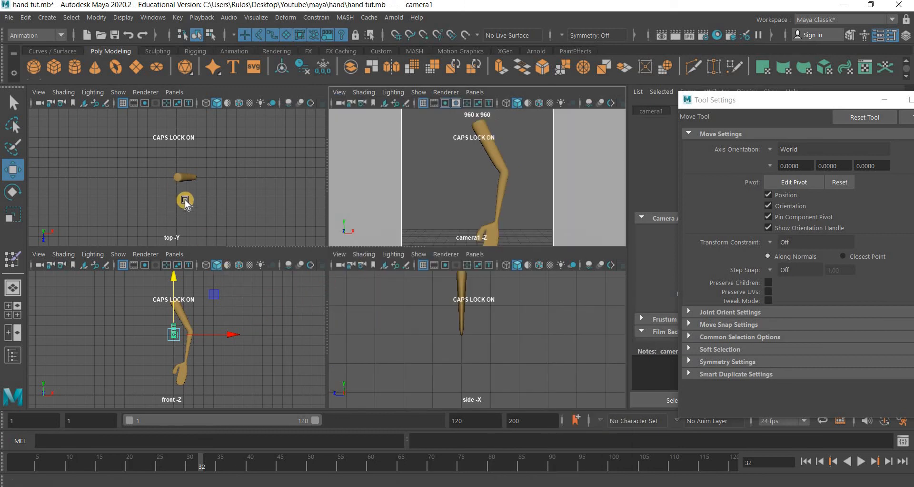
Move camera1 farther back and slightly down, to about Y 5.4 and Z 19.1, to frame the whole arm
scroll(185, 202, "down", 5)
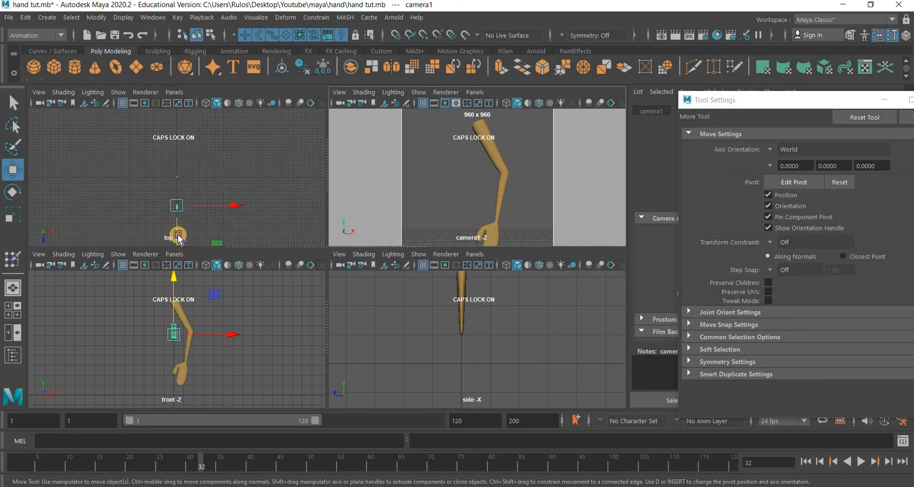
left_click_drag(178, 234, 184, 253)
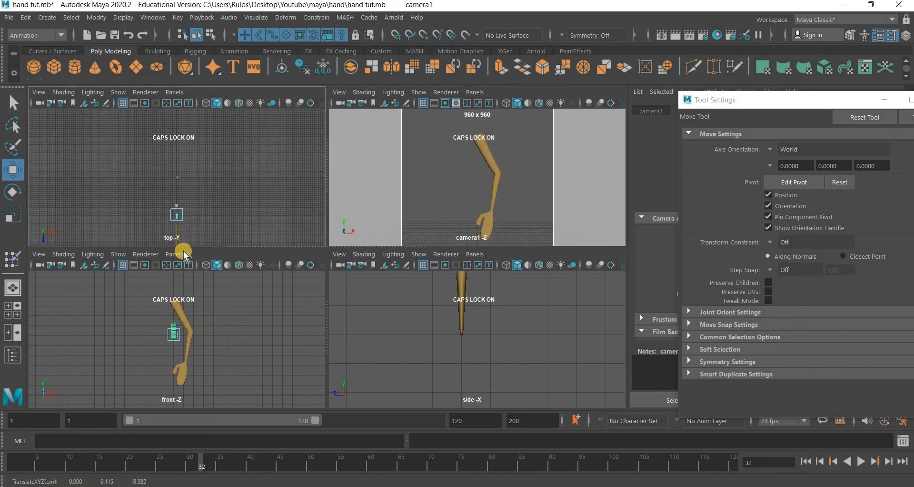
left_click(173, 285)
left_click_drag(172, 294, 27, 464)
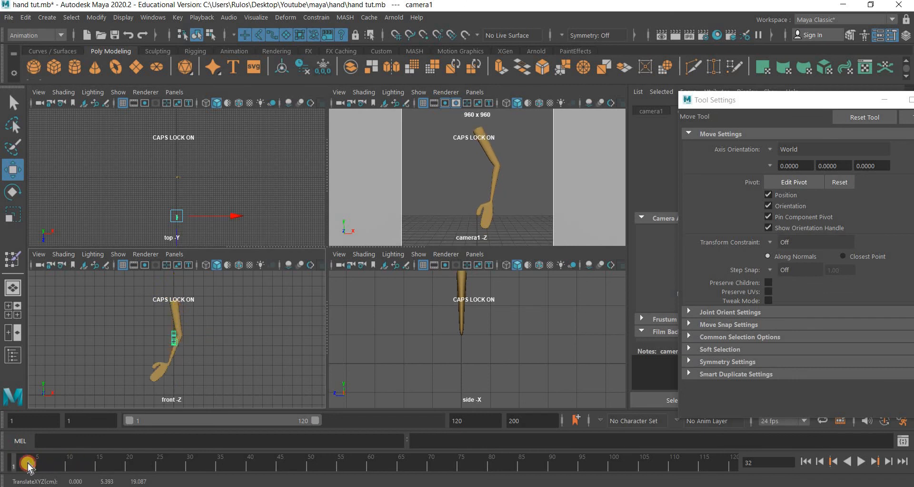
Play the arm animation through camera1 to check the framing, stopping playback at frame 27
key("alt+v")
key("Escape")
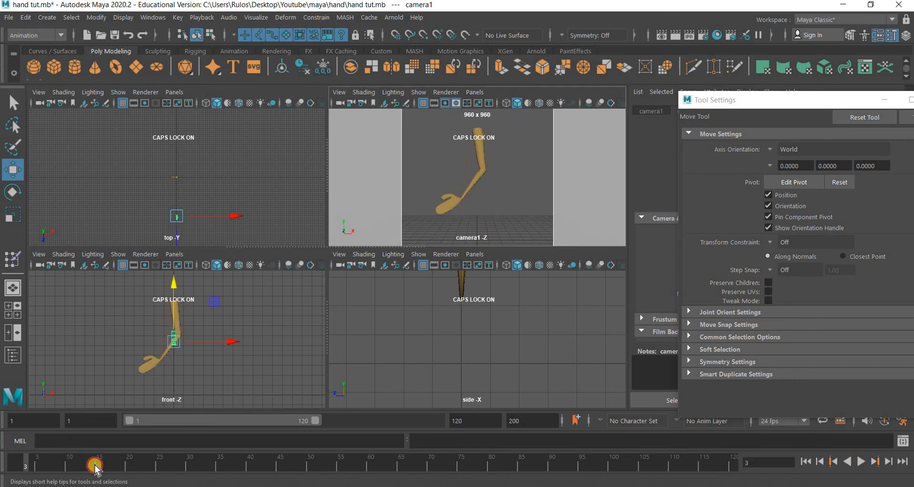
key("alt+v")
key("alt+v")
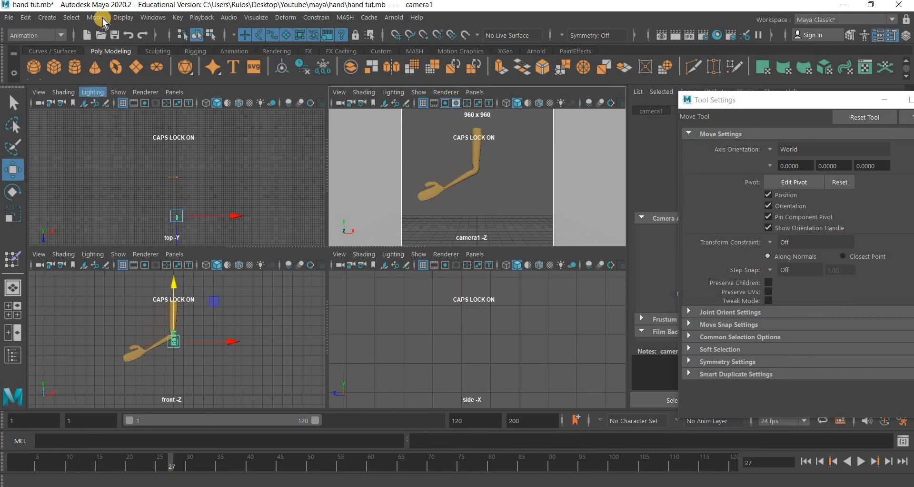
Select motionTrail1Handle in the Outliner and unhide it
left_click(153, 19)
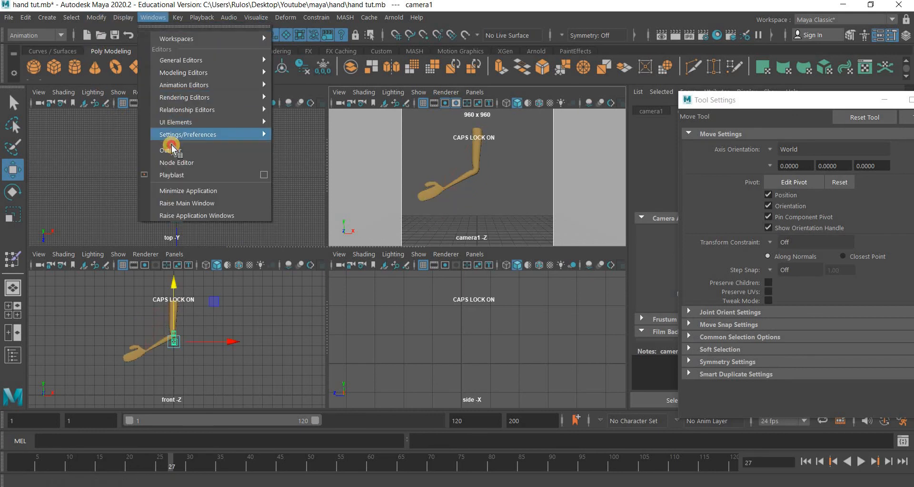
left_click(171, 148)
left_click(206, 228)
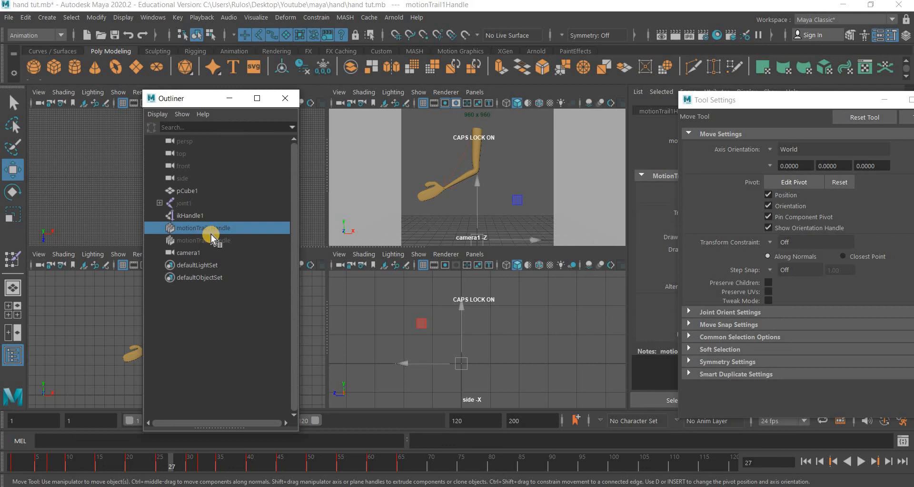
key("ctrl+h")
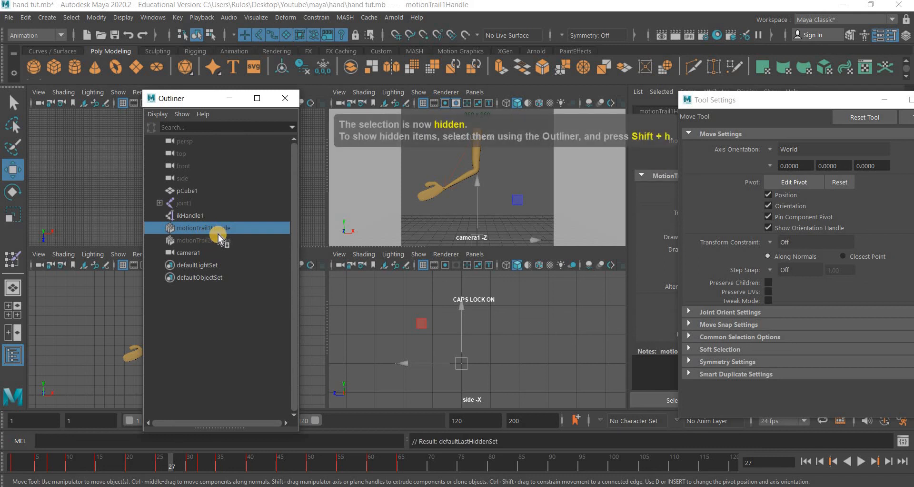
key("shift+h")
left_click(285, 99)
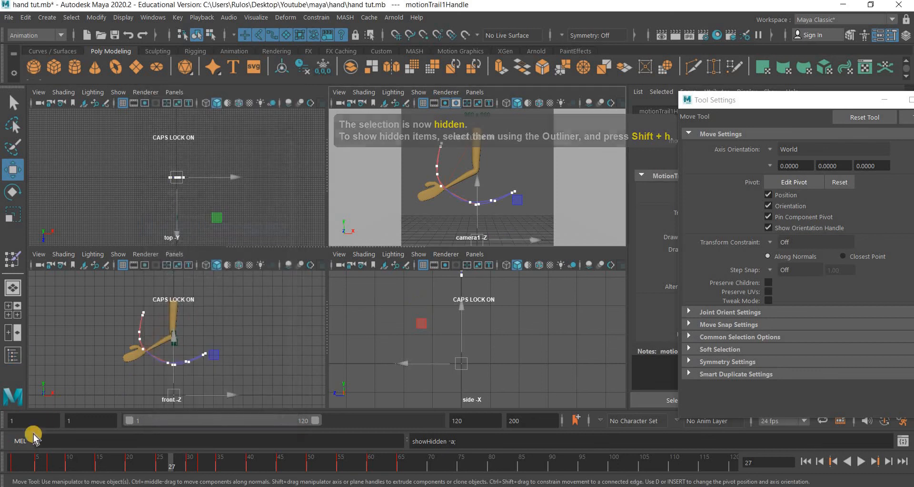
Play the animation to review the hand against its motion trail, stop at frame 36, and clear the selection
key("alt+v")
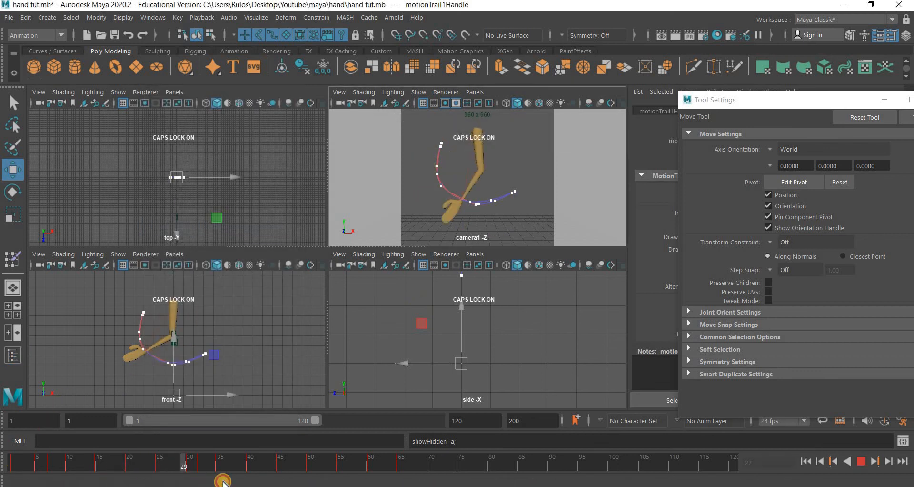
key("alt+v")
left_click(176, 219)
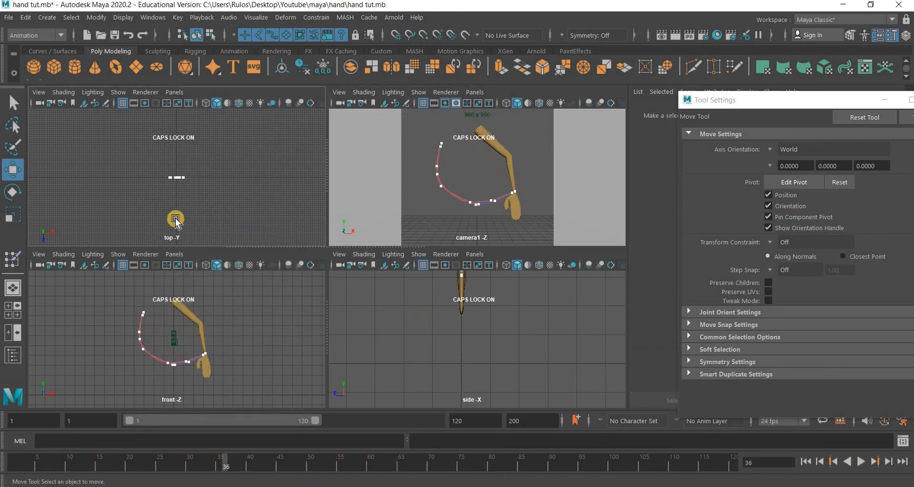
Move camera1 sideways to about X -0.7 and slightly closer to the arm to tighten the framing
left_click(196, 219)
left_click_drag(193, 217, 201, 217)
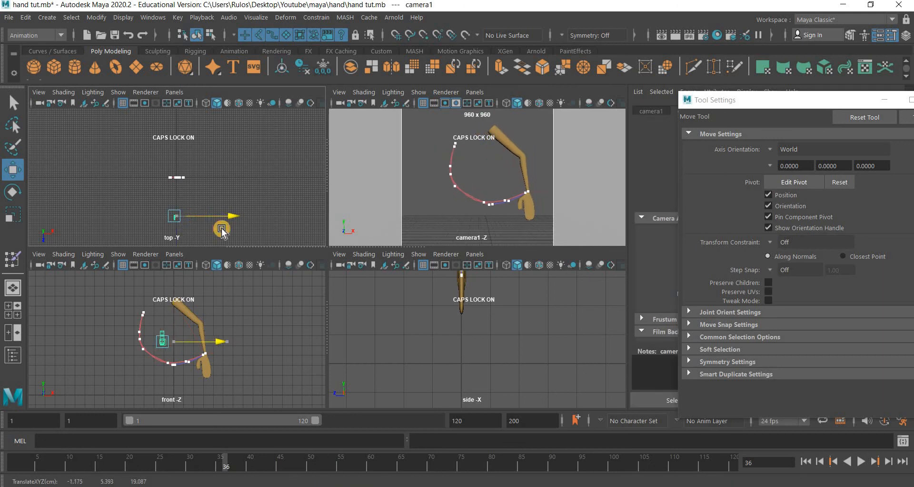
left_click(177, 219)
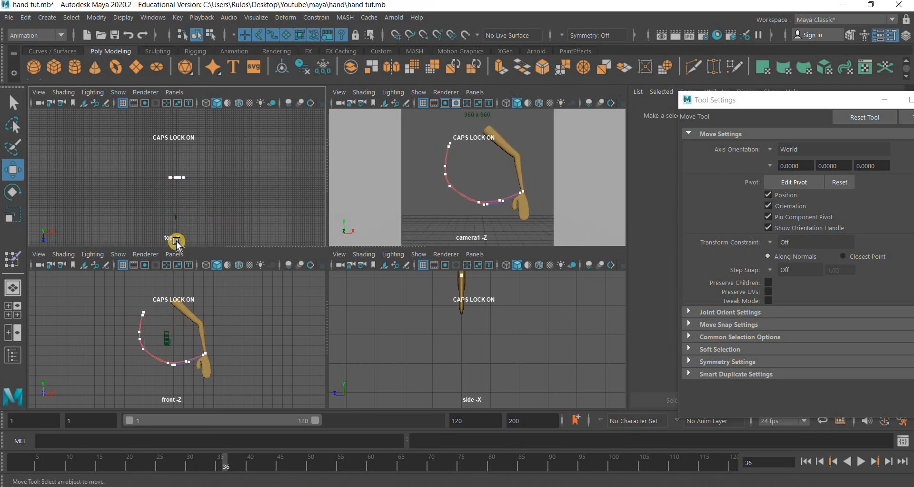
key("ctrl+z")
left_click_drag(176, 239, 176, 233)
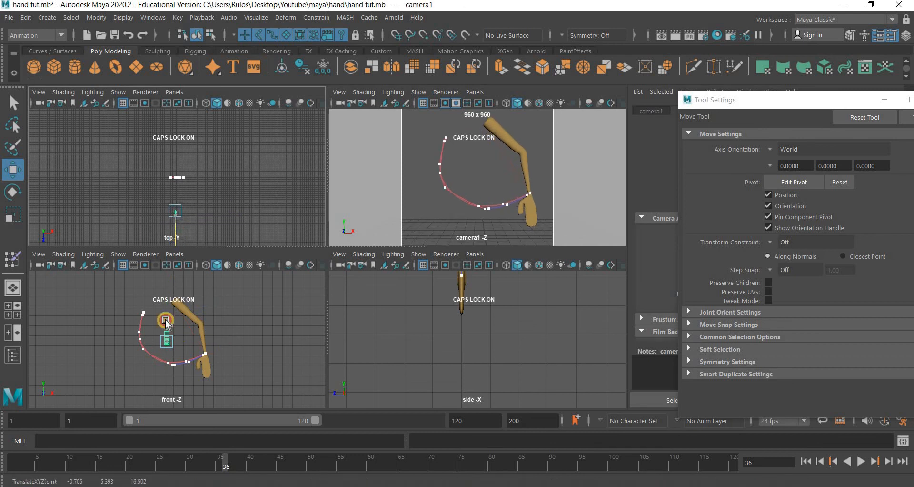
Play the arm animation from frame 1 to check the new framing, stop at frame 1, and save the scene
left_click(10, 464)
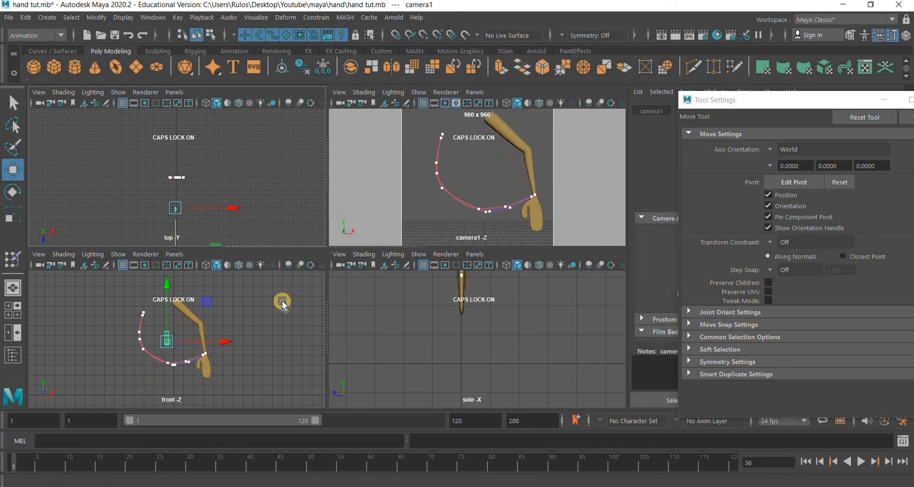
left_click(394, 203)
mouse_move(11, 463)
left_mouse_down()
mouse_move(88, 470)
mouse_move(9, 474)
mouse_move(322, 474)
mouse_move(13, 474)
left_mouse_up()
left_click(484, 213)
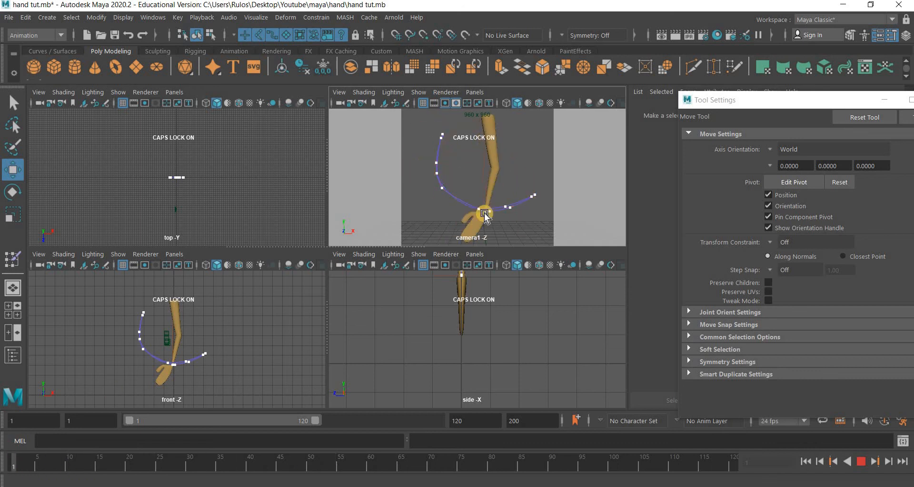
left_click(539, 146)
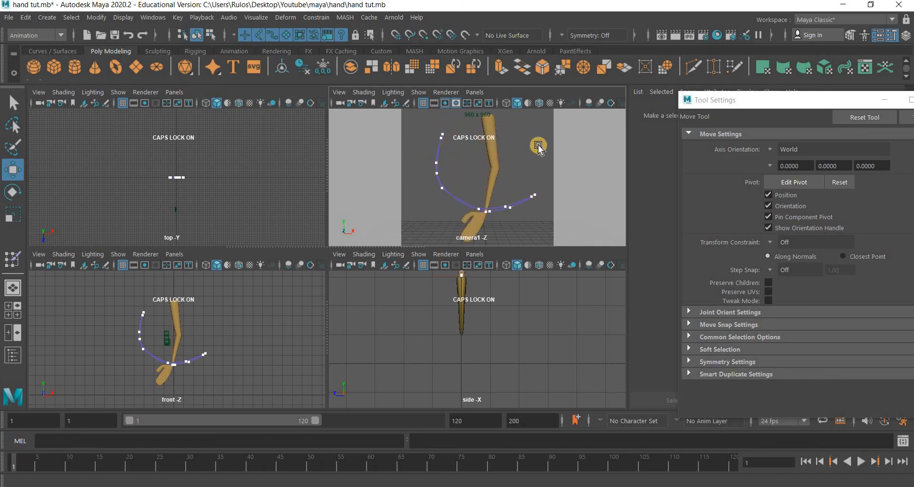
left_click(8, 17)
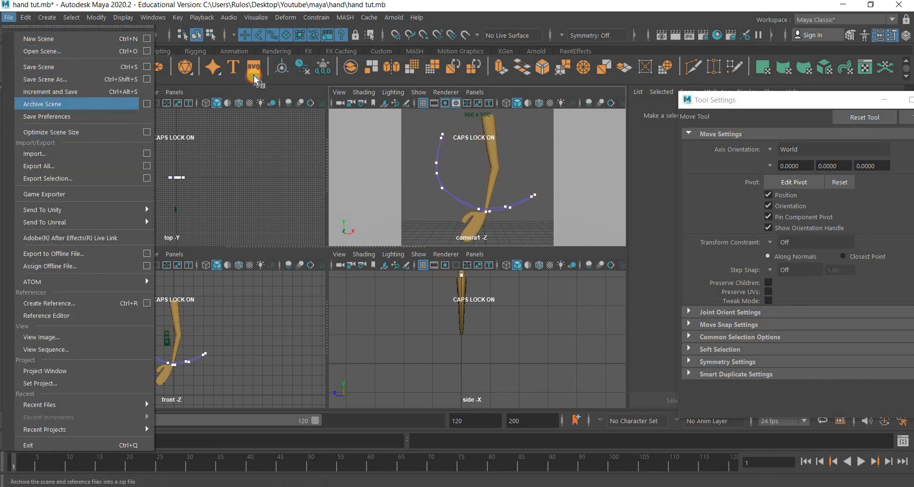
left_click(29, 60)
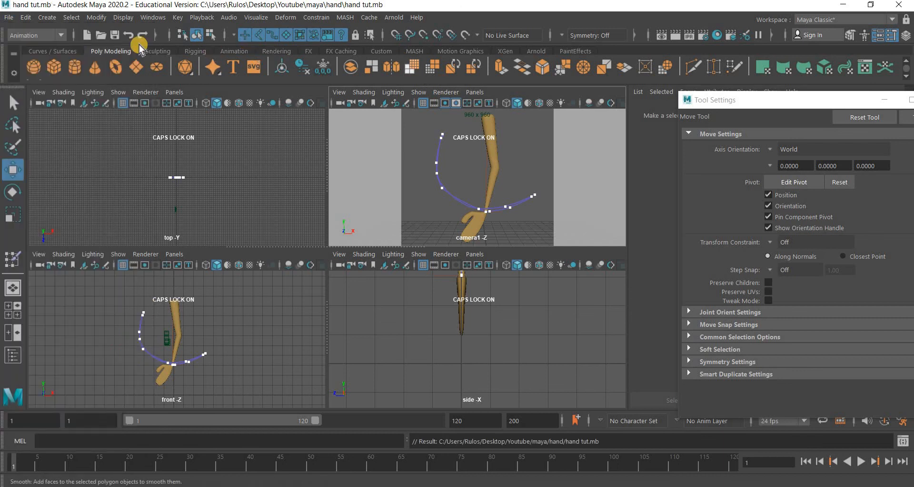
Switch to the Rendering menu set, add an Arnold Skydome Light to the scene, and close the Tool Settings window
left_click(31, 35)
left_click(30, 50)
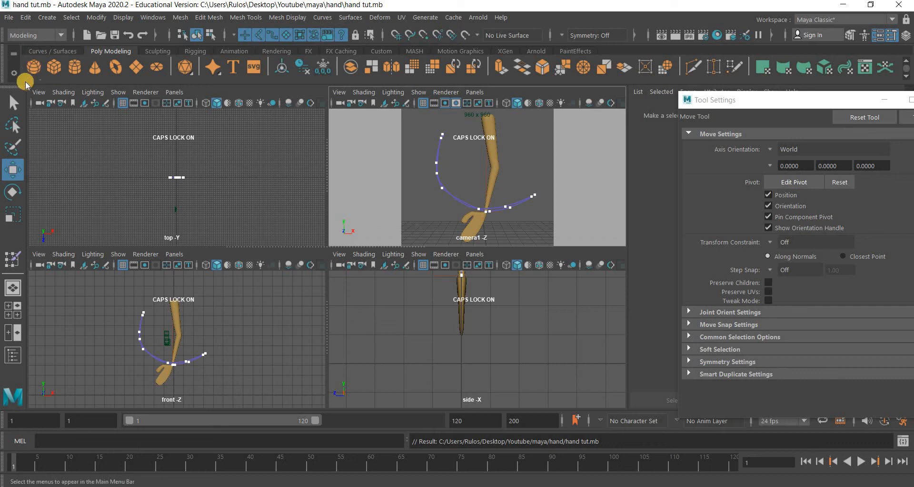
left_click(34, 35)
key("Down")
key("Return")
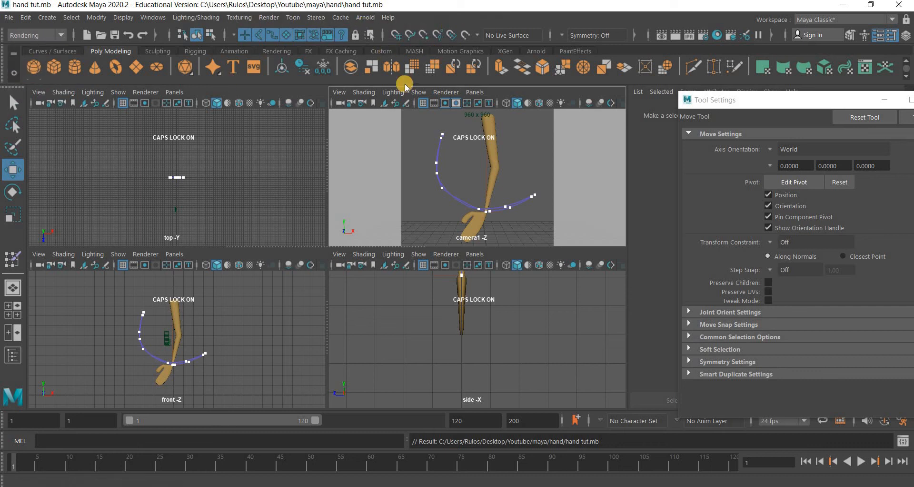
left_click(365, 17)
mouse_move(405, 91)
mouse_move(467, 79)
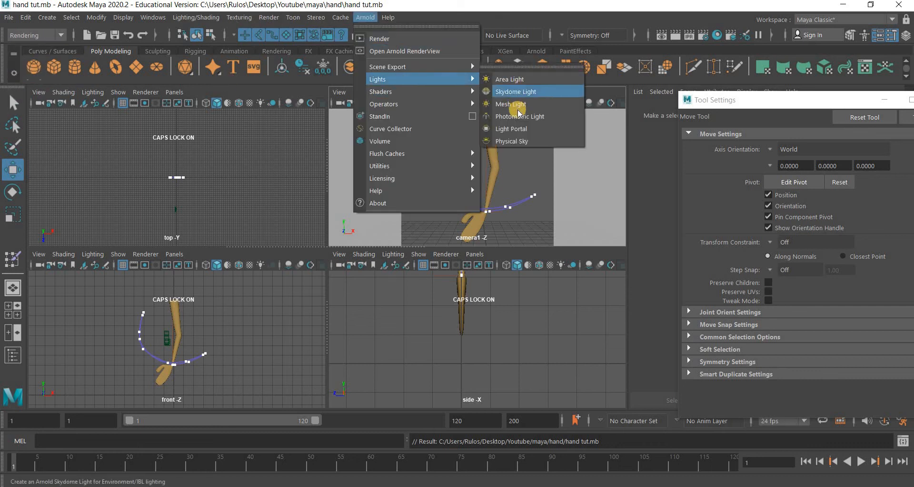
left_click(516, 92)
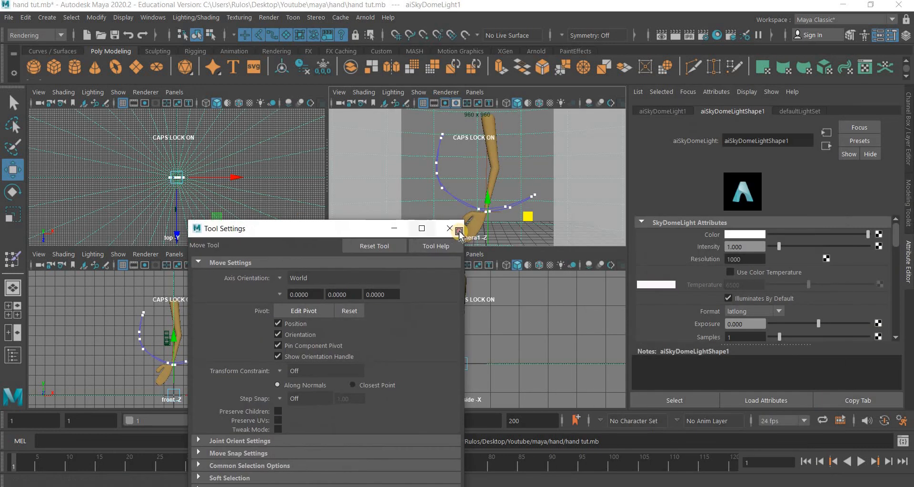
left_click(455, 223)
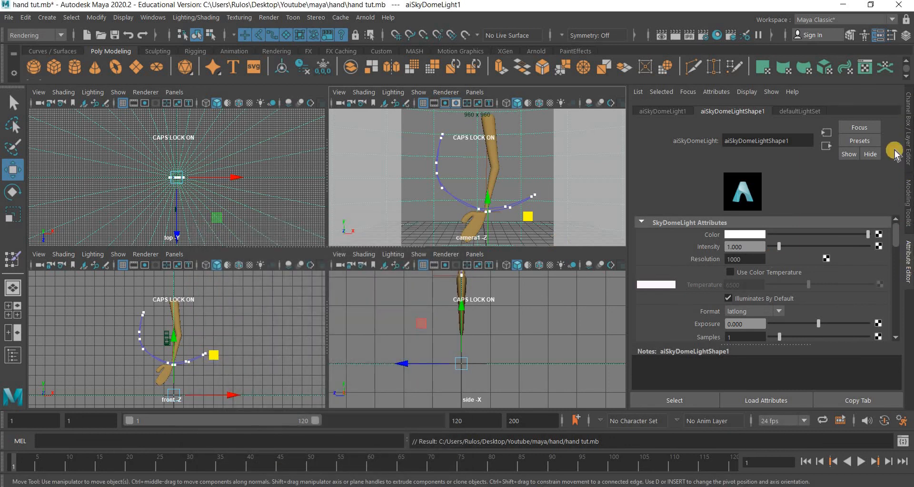
Connect a File texture to the skydome light's Color and load ballroom_2k.jpg from the HDRI folder
left_click(879, 234)
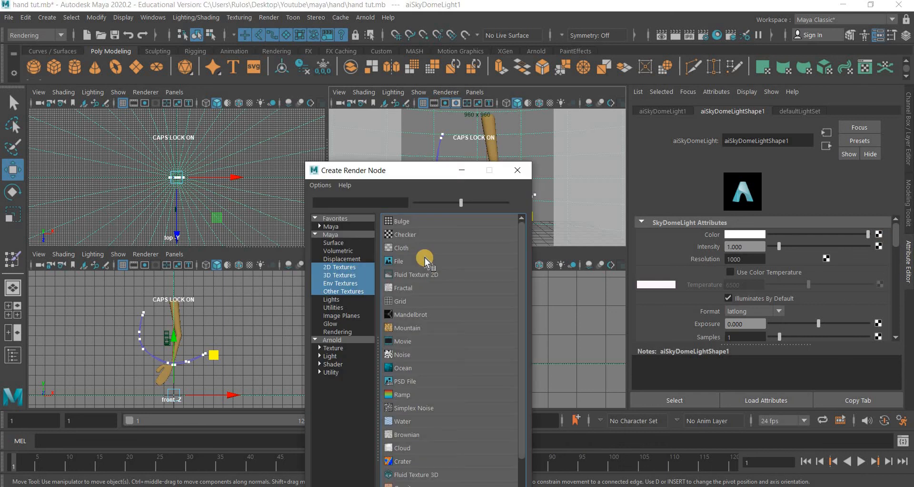
left_click(408, 261)
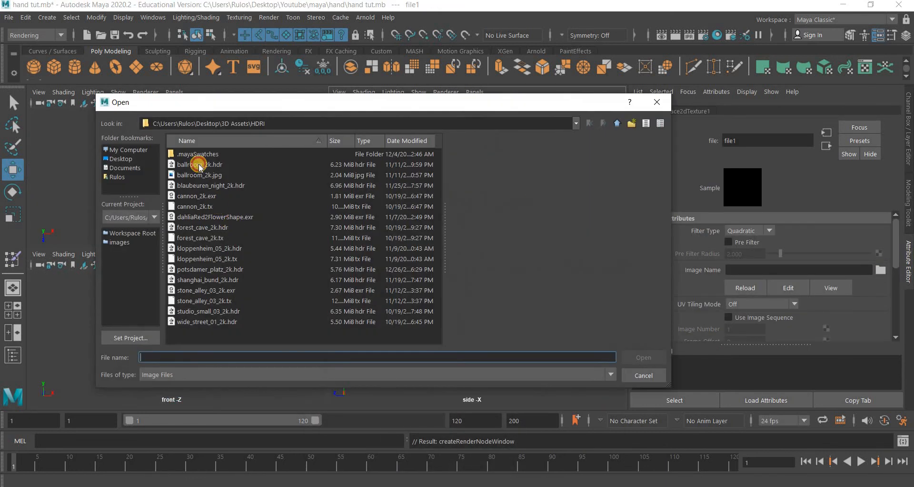
left_click(199, 165)
key("Down")
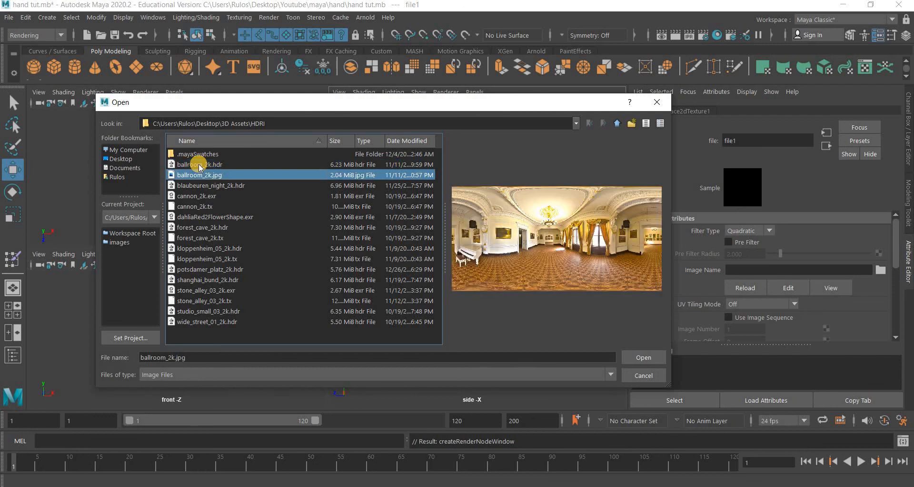
left_click(642, 357)
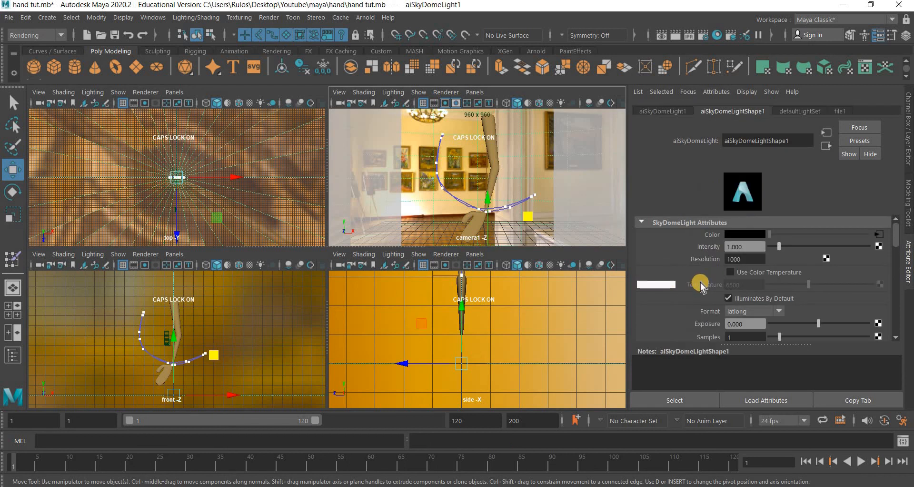
Set the skydome light's Camera visibility to 0 to hide the environment image from the render
scroll(702, 287, "down", 2)
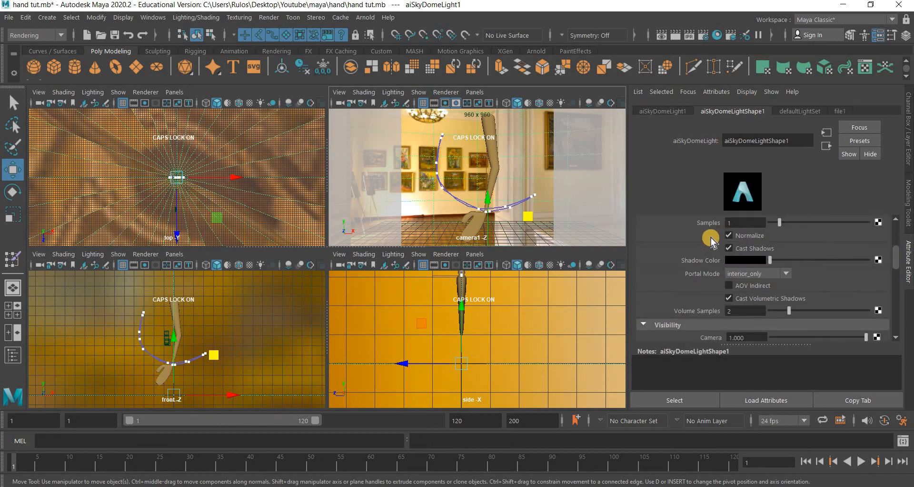
scroll(711, 238, "down", 1)
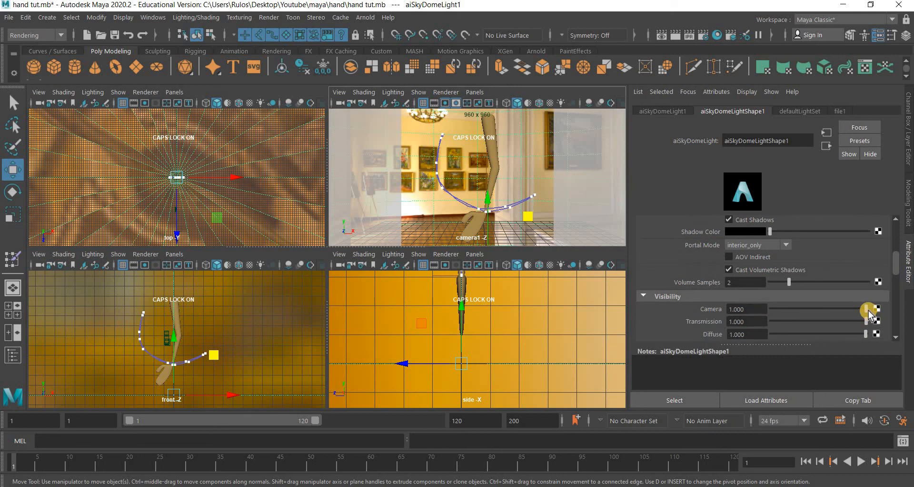
left_click_drag(866, 310, 762, 311)
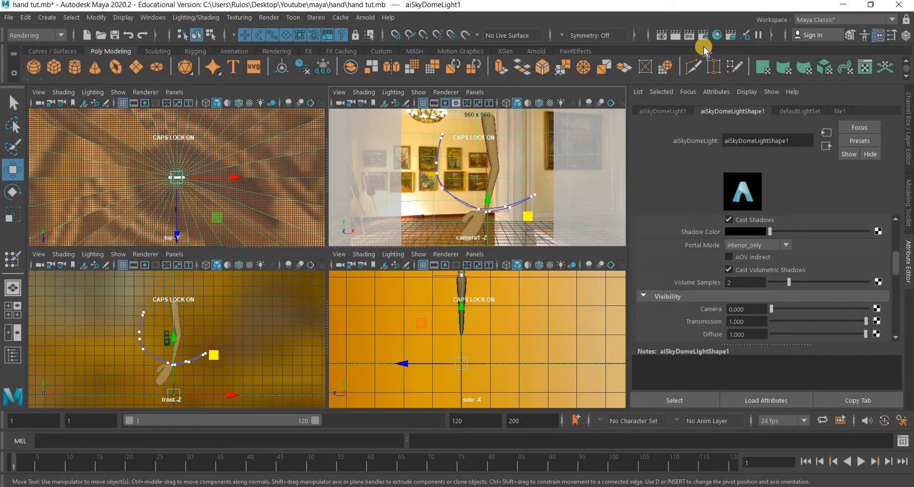
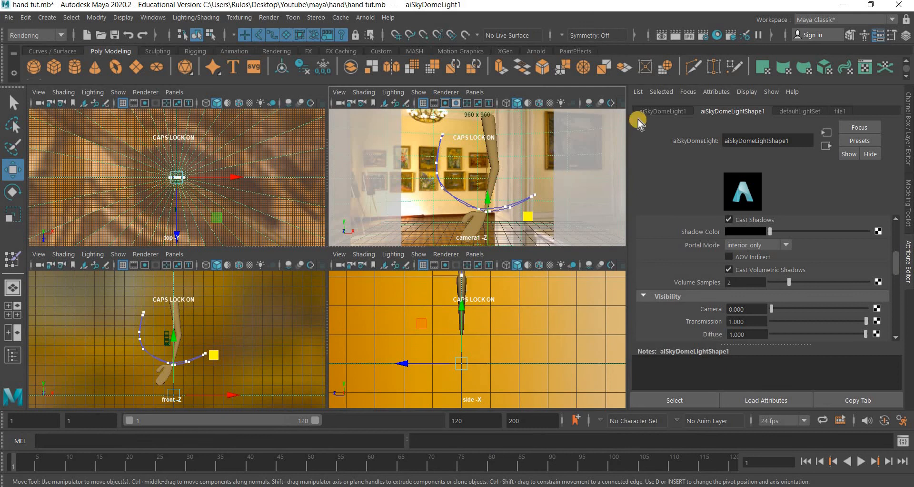
Enable Denoise Beauty AOV and Output Denoising AOVs in the Arnold render settings
left_click(705, 36)
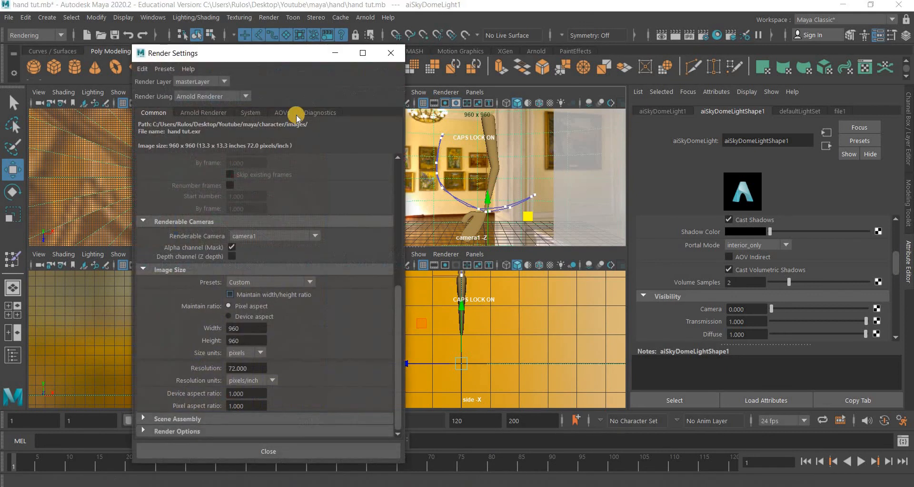
left_click(289, 111)
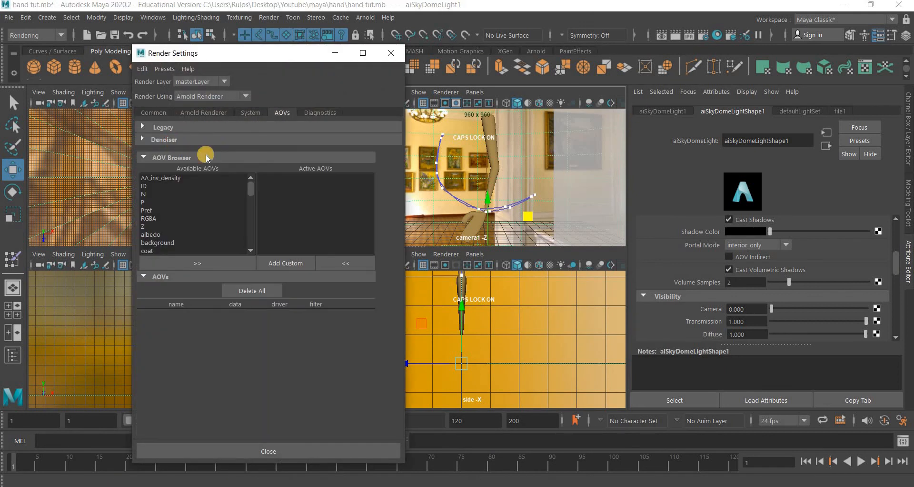
left_click(234, 170)
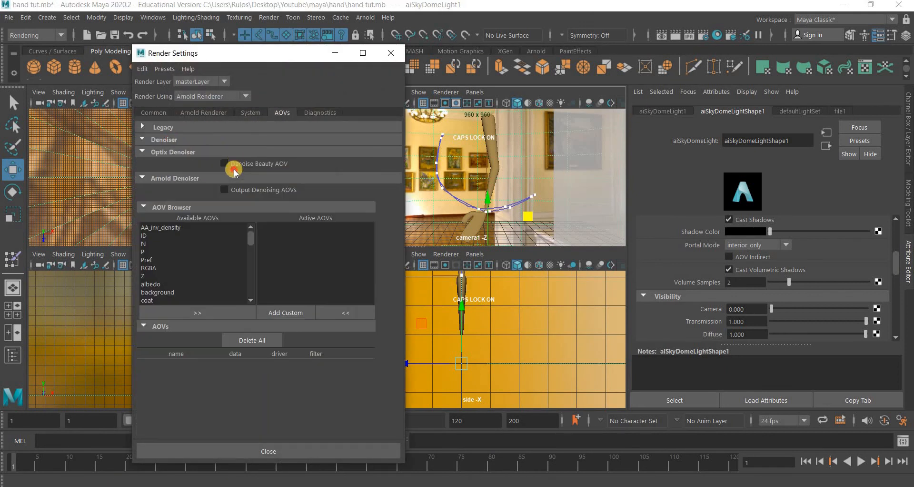
left_click(391, 53)
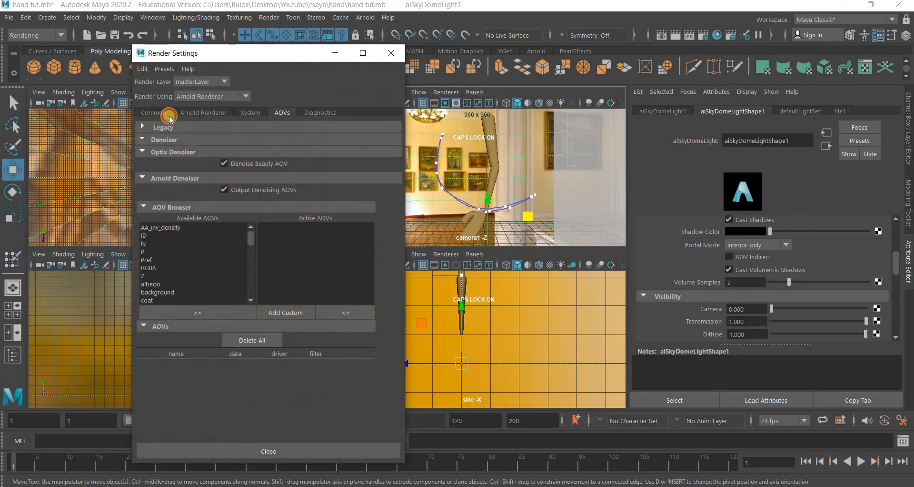
Set the render output's Frame/Animation ext to name#.ext with a frame padding of 3
left_click(170, 116)
scroll(281, 187, "up", 5)
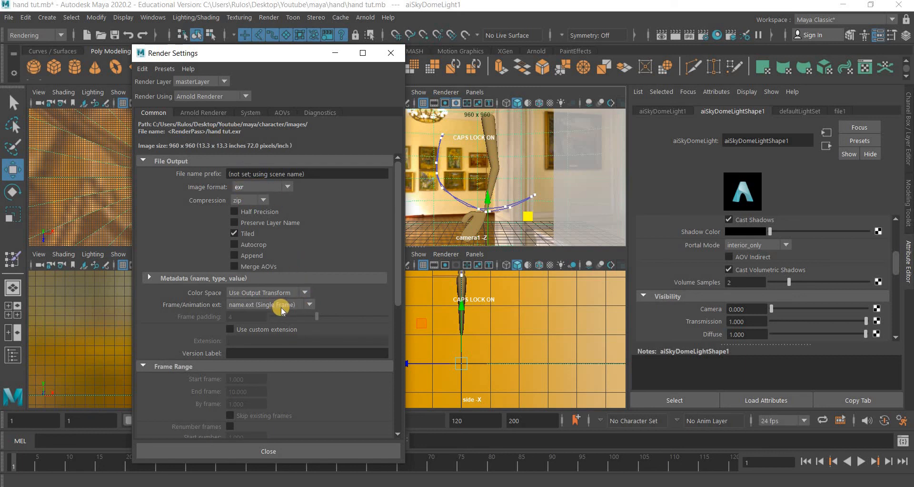
left_click(267, 304)
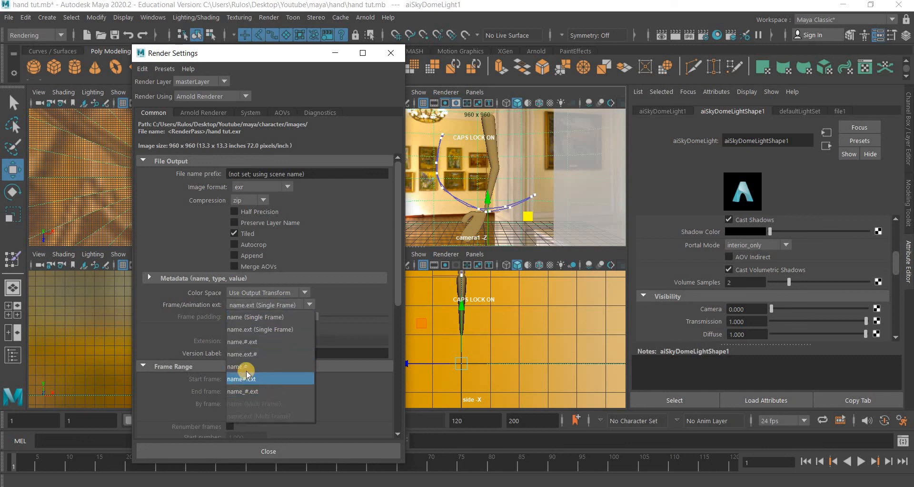
left_click(244, 371)
left_click(213, 318)
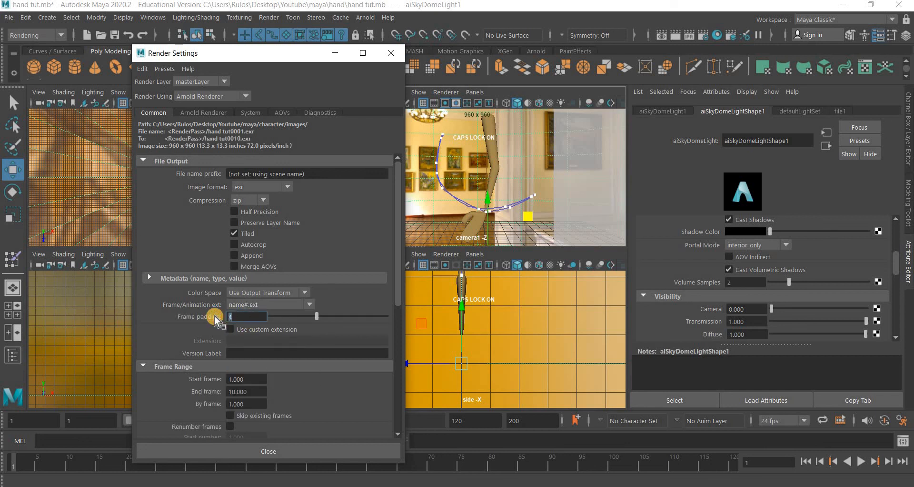
type("3")
key("Return")
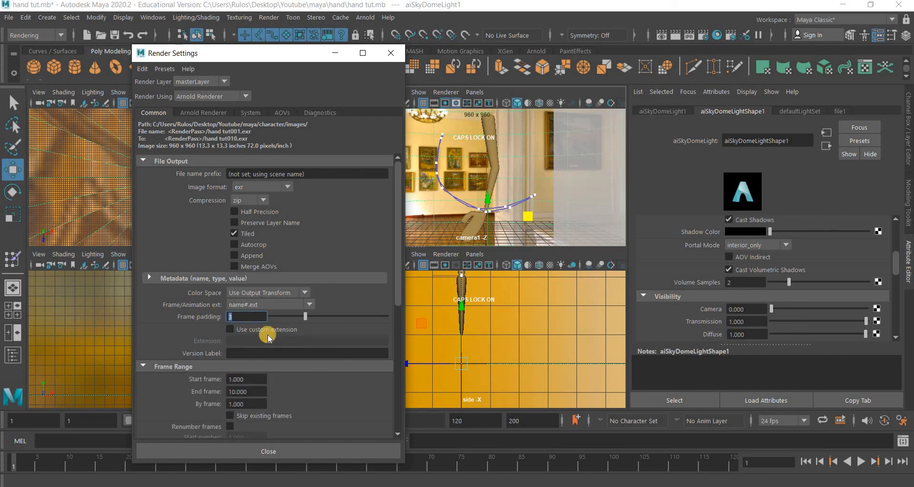
Set the render frame range's end frame to 65
scroll(308, 342, "down", 3)
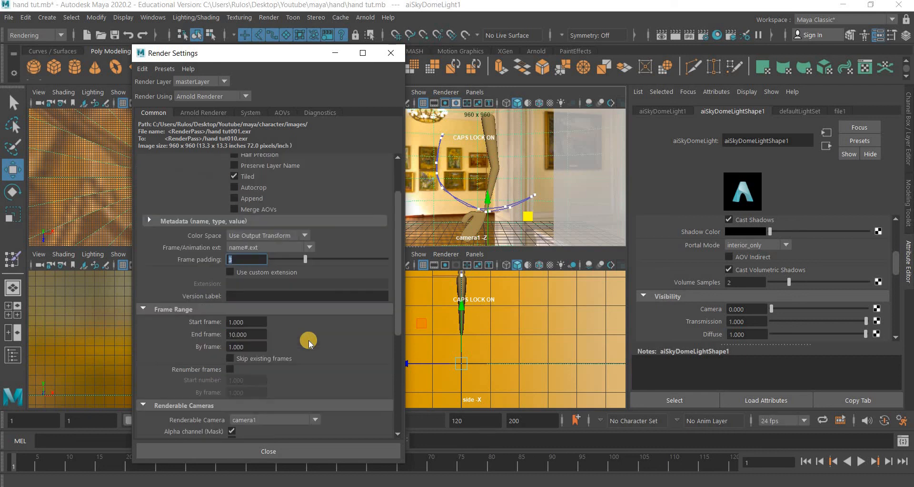
left_click(252, 308)
type("65")
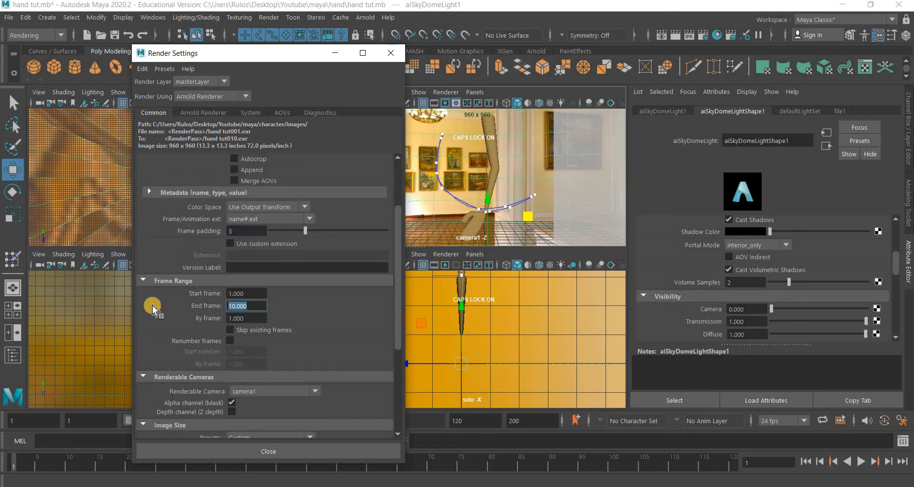
key("Return")
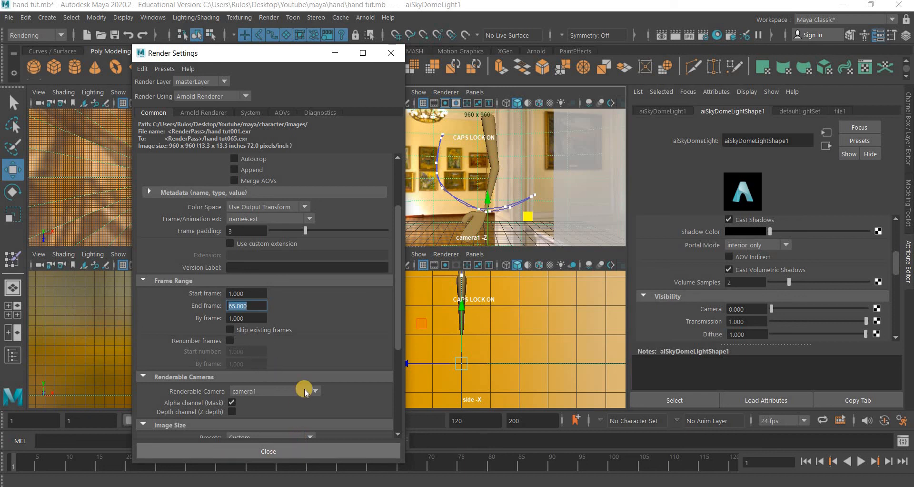
Close the render settings and start rendering the animation sequence
scroll(313, 238, "down", 1)
scroll(313, 238, "down", 1)
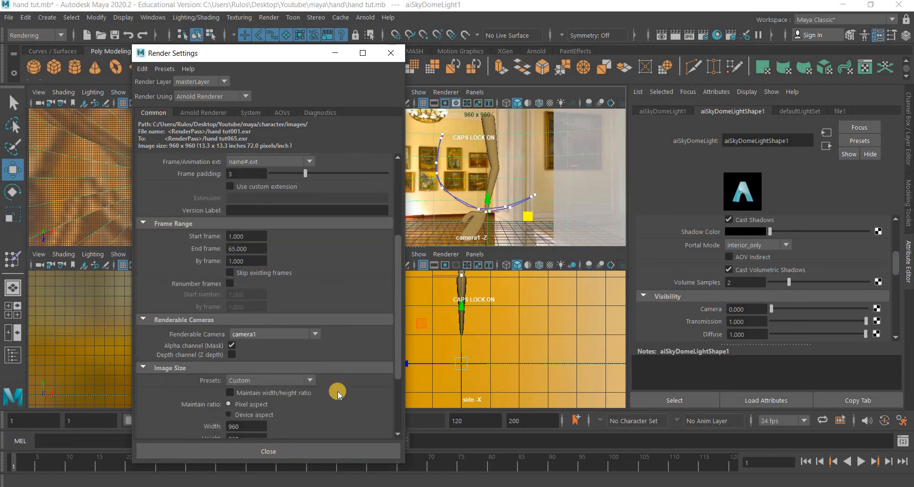
left_click(299, 457)
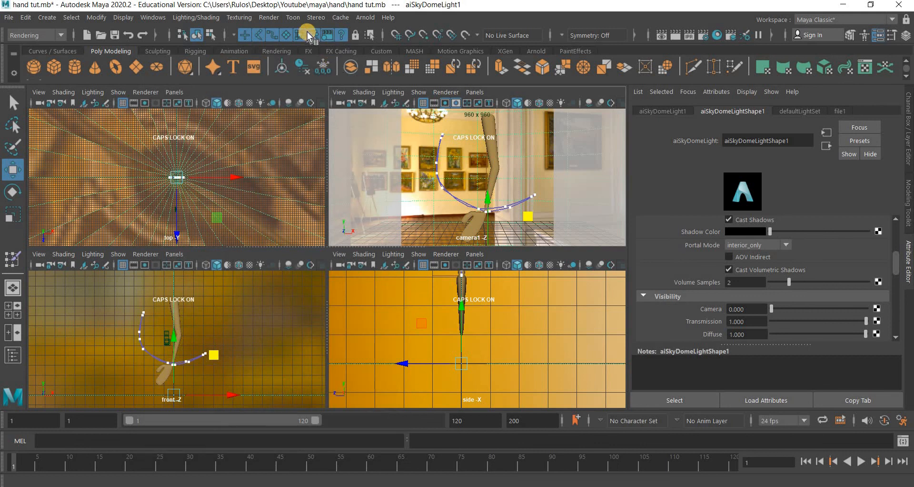
left_click(265, 17)
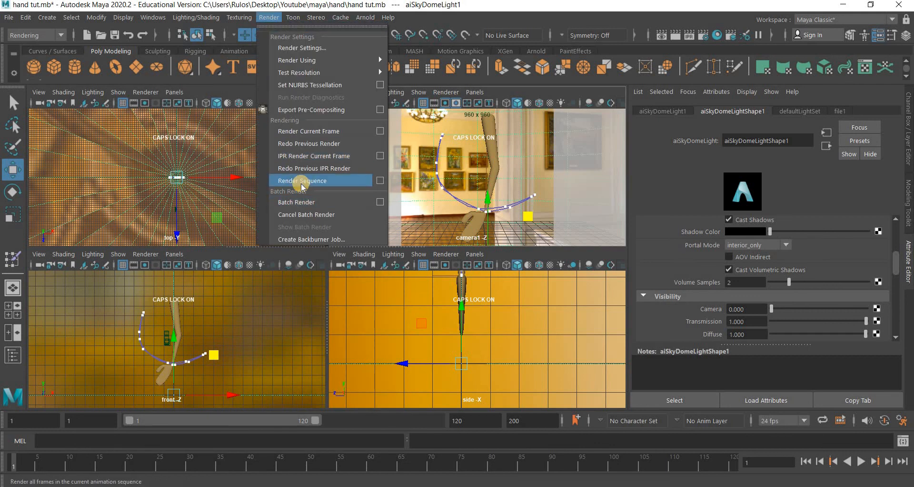
left_click(315, 182)
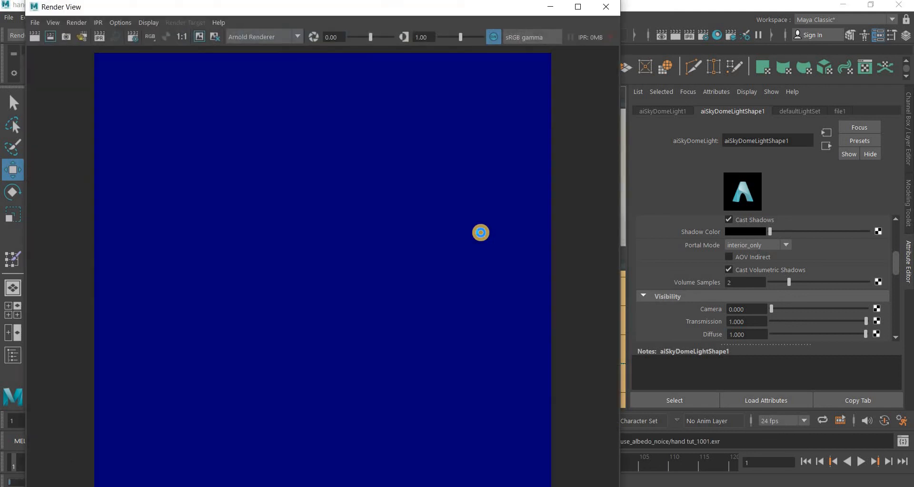